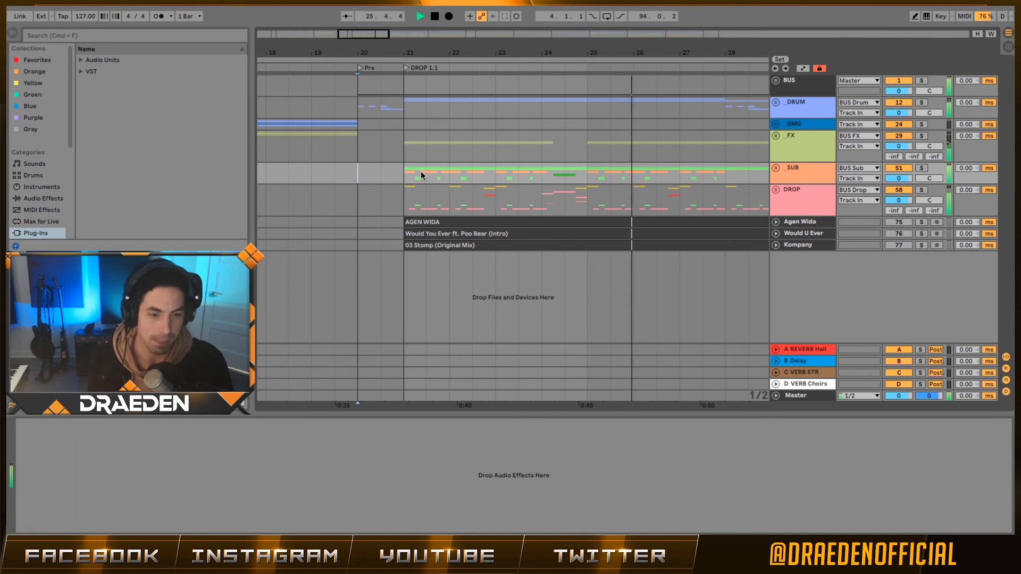
- Stop playback, expand the Agen Wida reference track at DROP 1.1 and select the waveform section right after its opening kick
left_click(410, 180)
key("space")
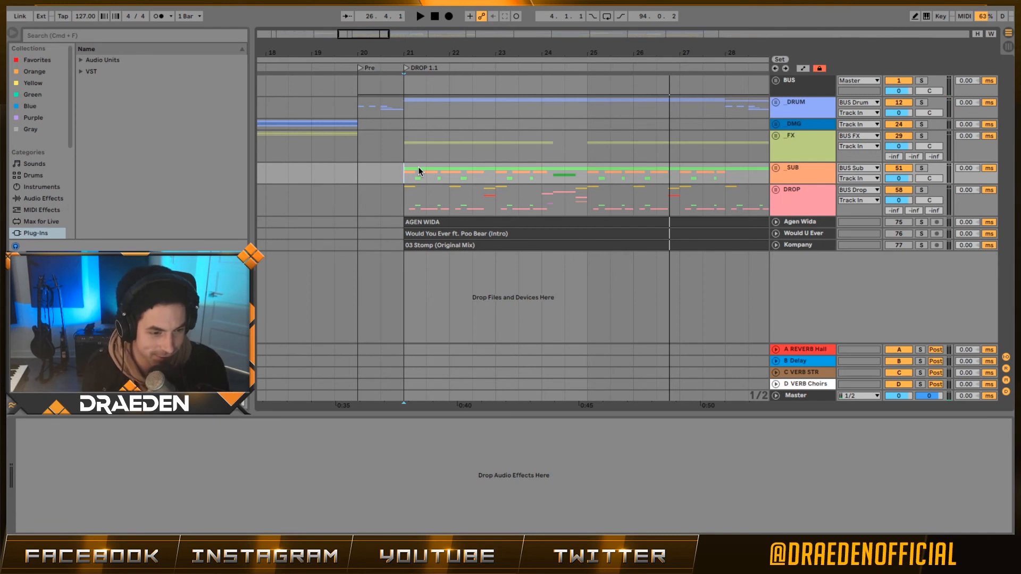
left_click(776, 223)
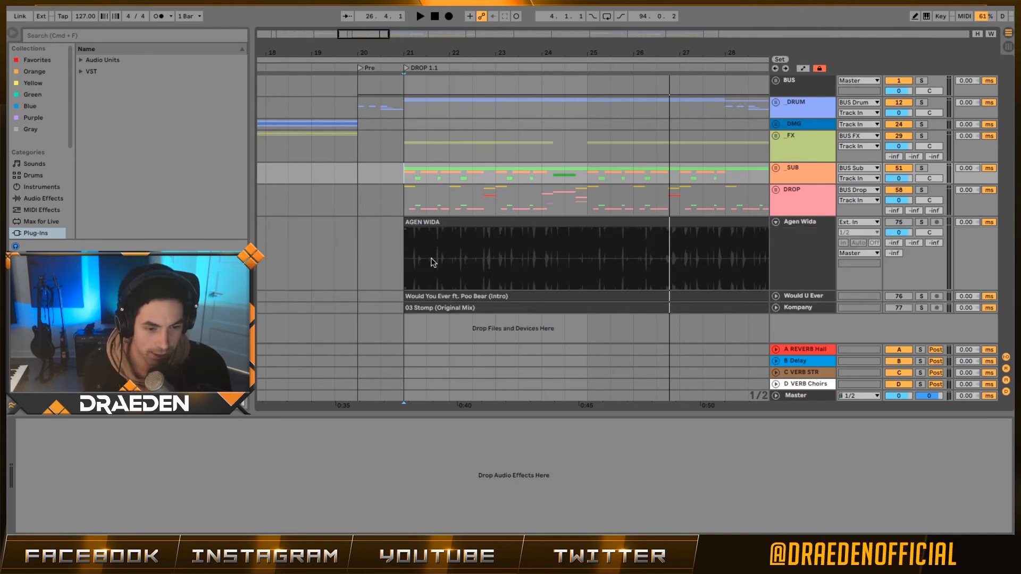
left_click(410, 259)
left_click_drag(384, 45, 479, 86)
left_click(806, 257)
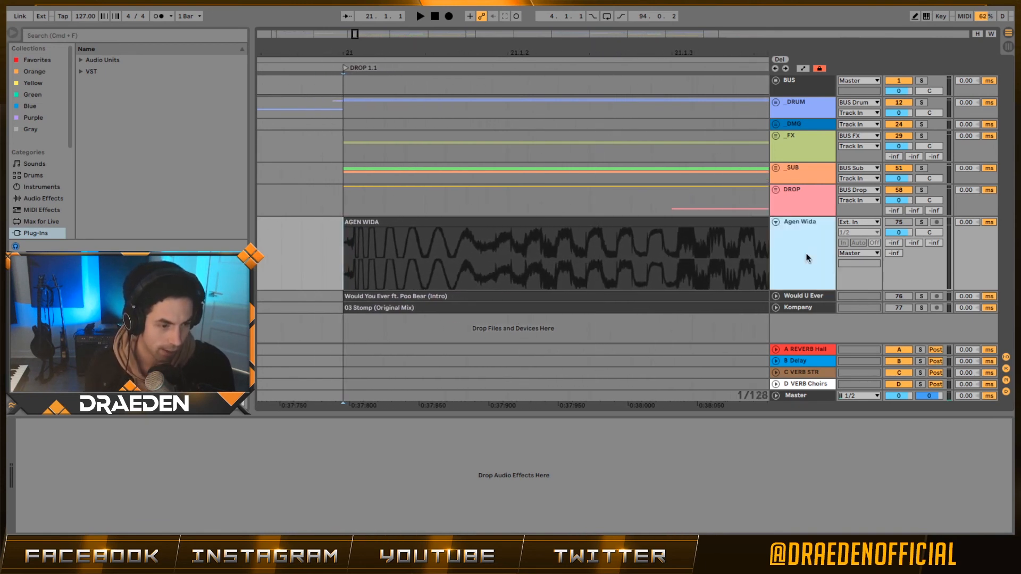
left_click_drag(348, 258, 676, 255)
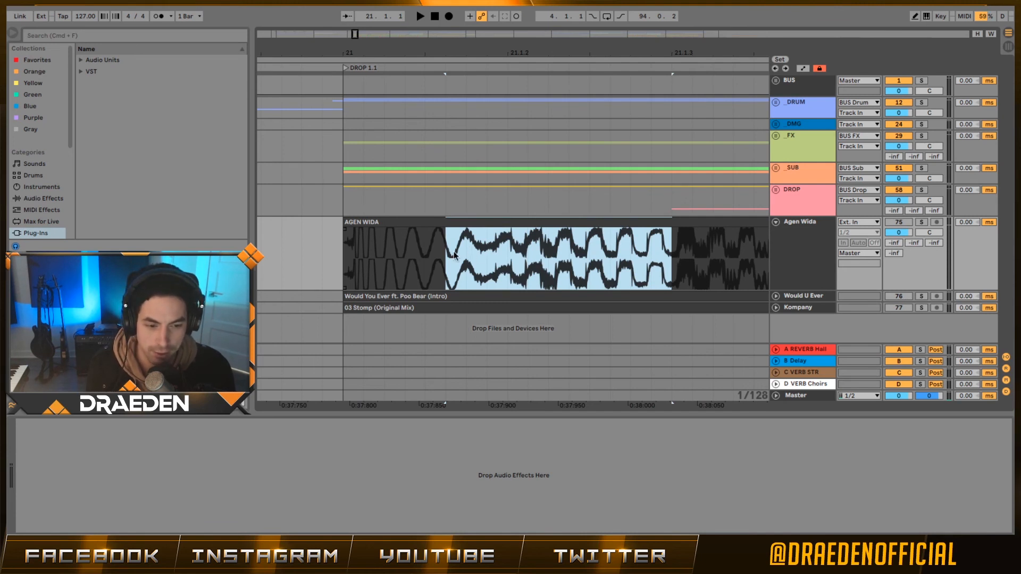
mouse_move(676, 254)
left_mouse_down()
mouse_move(650, 241)
mouse_move(680, 244)
left_mouse_up()
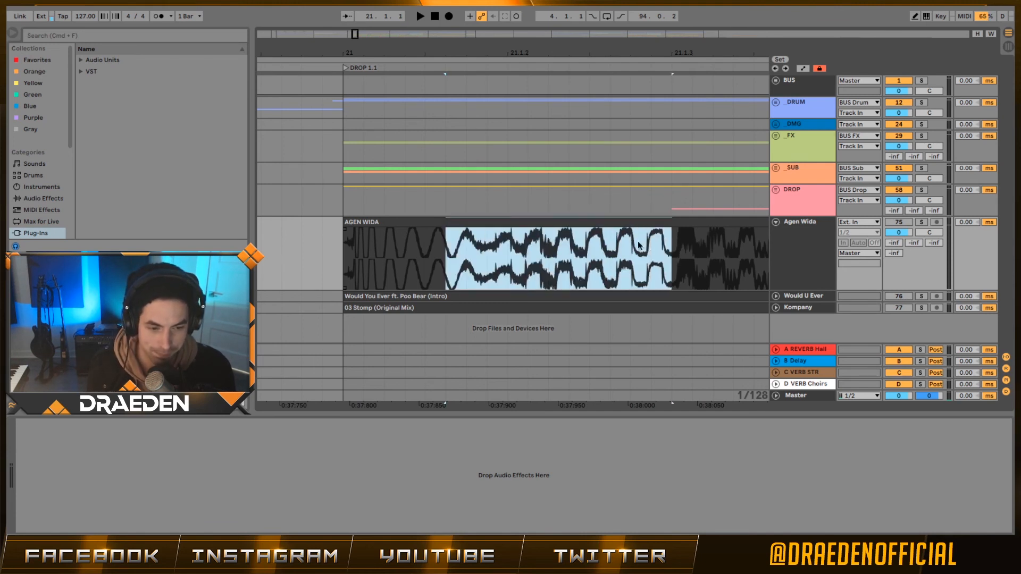
- Expand the Would U Ever reference track and select its opening kick cycles, followed by the section where the bass comes in
left_click(776, 296)
scroll(429, 240, "up", 2)
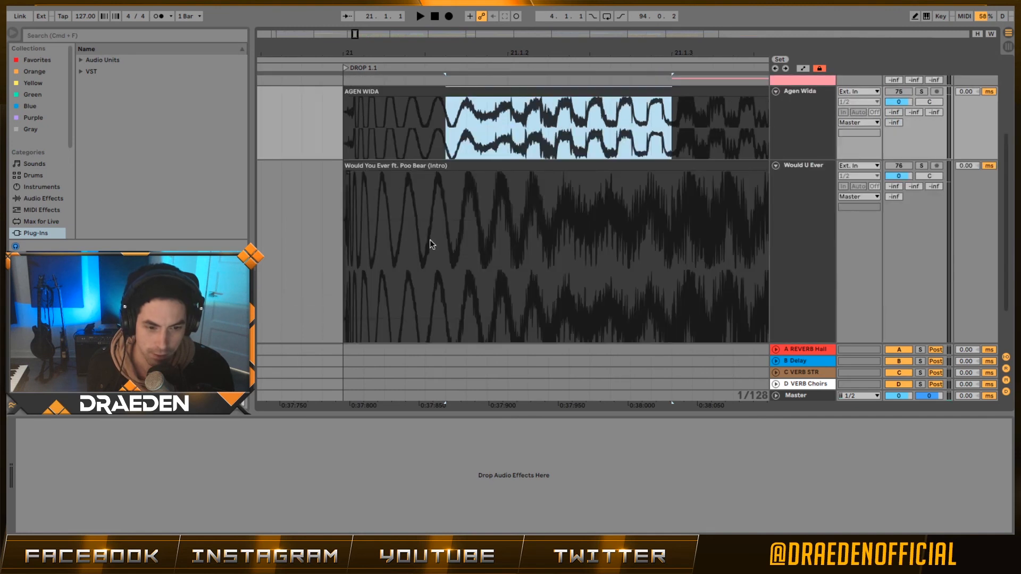
left_click(433, 256)
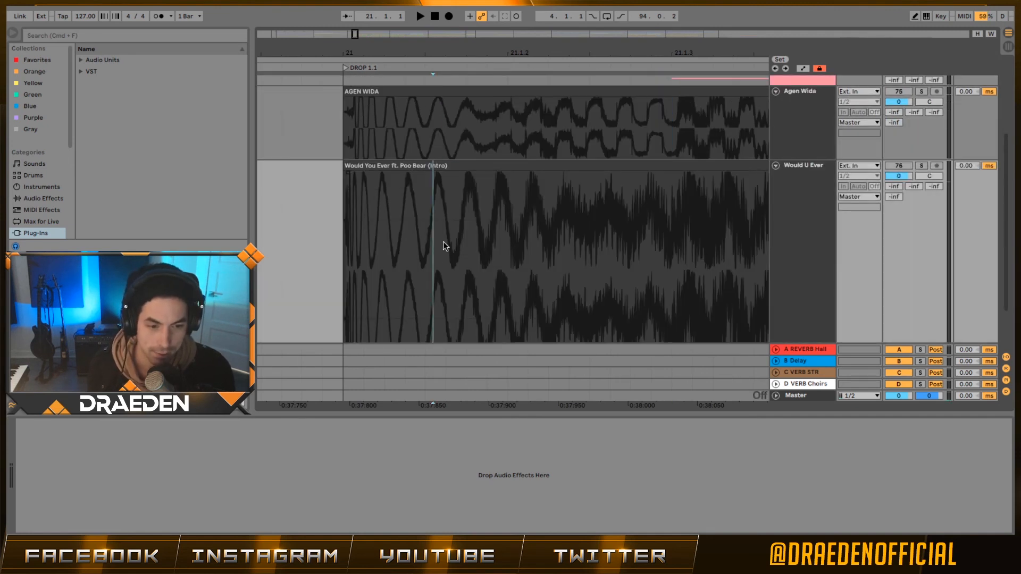
left_click_drag(442, 241, 343, 249)
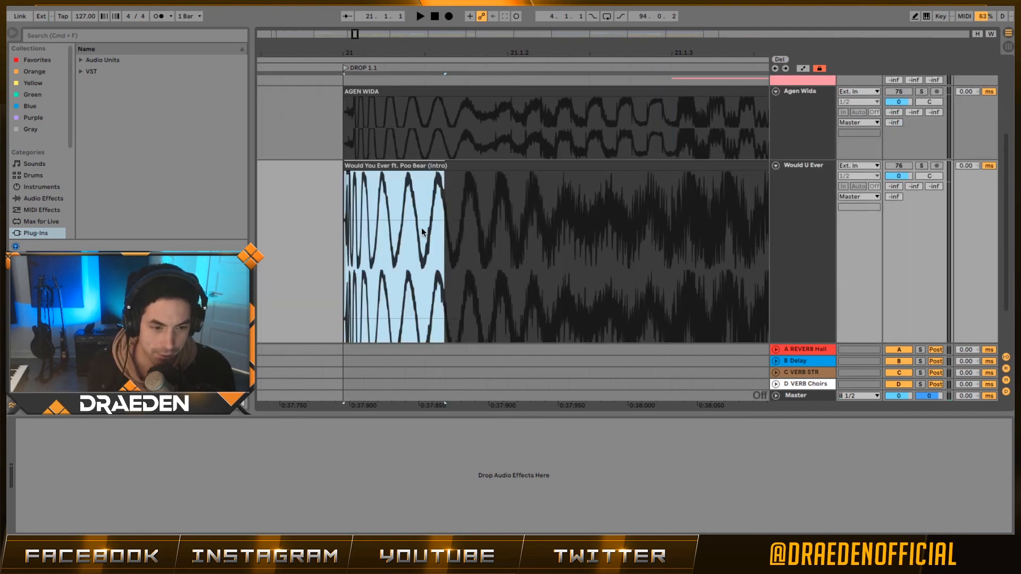
left_click_drag(423, 232, 726, 229)
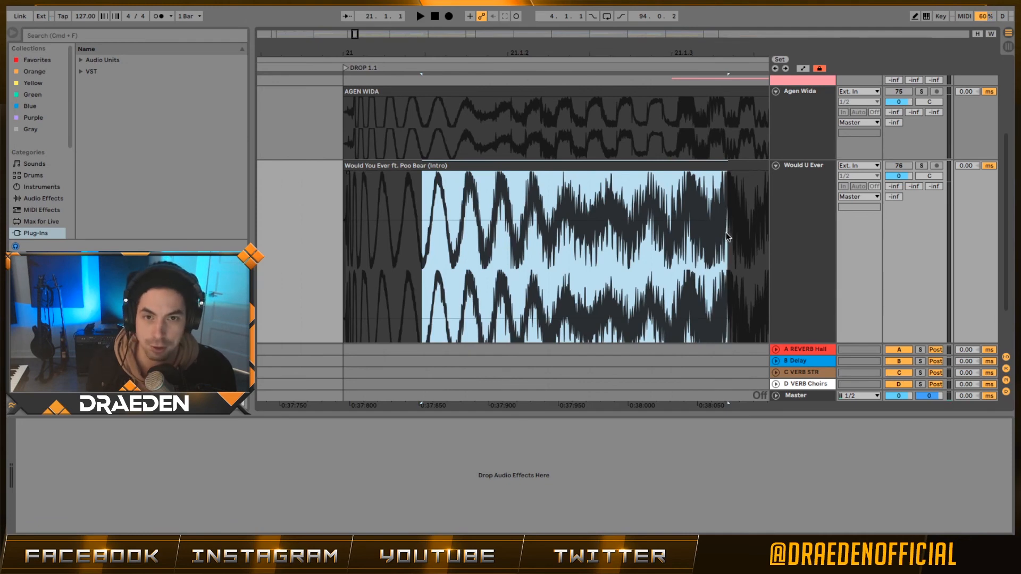
scroll(569, 233, "down", 3)
scroll(567, 233, "up", 3)
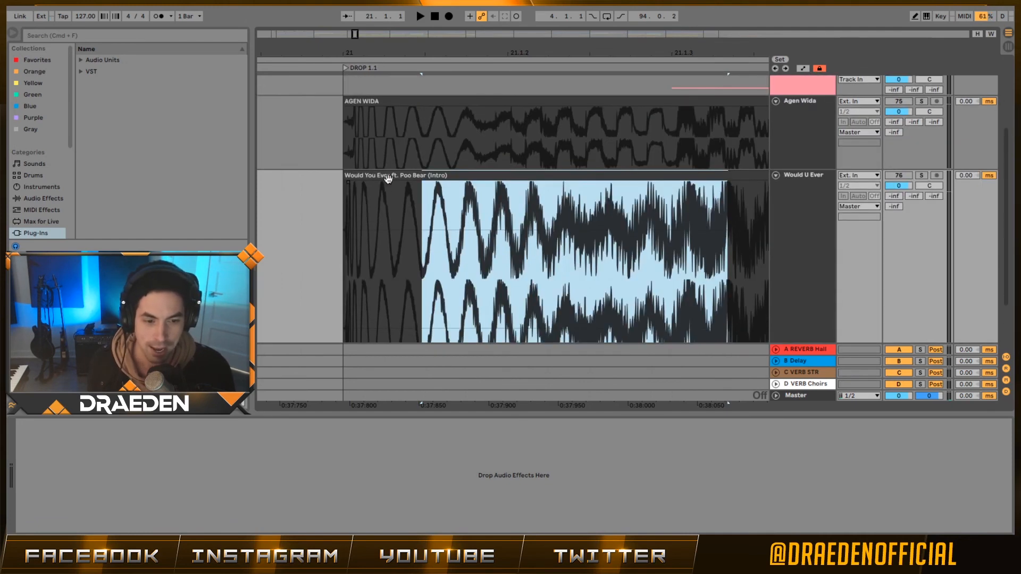
- Select the clipped kick cycles at the start of the Agen Wida waveform for close inspection
left_click_drag(354, 34, 367, 71)
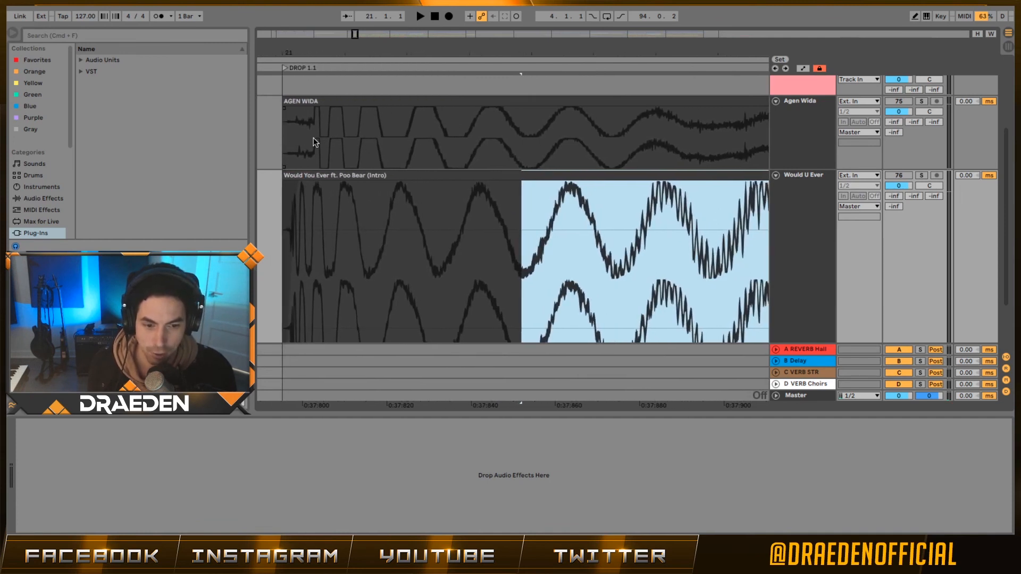
left_click_drag(313, 139, 534, 142)
left_click_drag(320, 133, 493, 133)
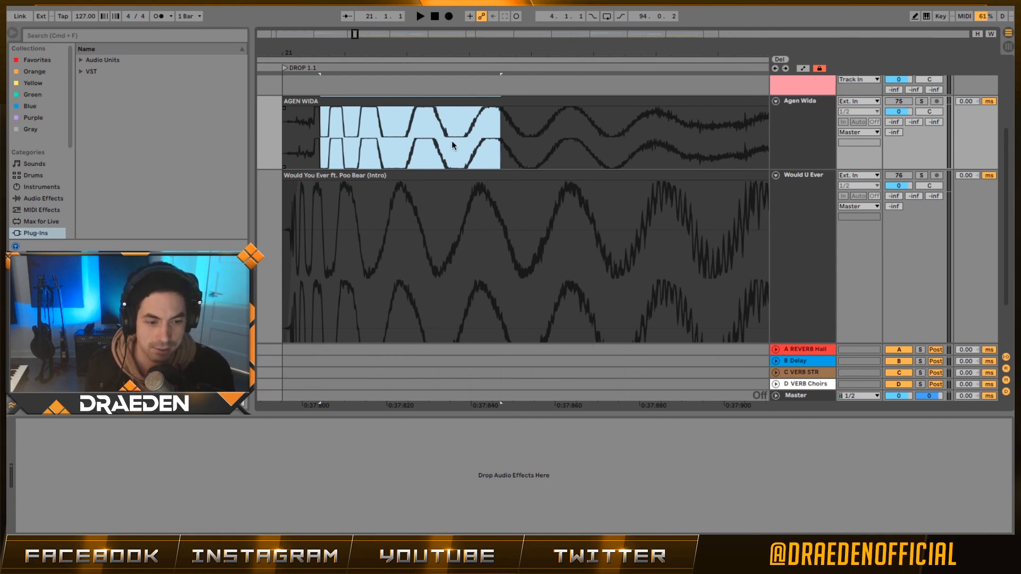
scroll(571, 130, "down", 2)
scroll(667, 132, "up", 2)
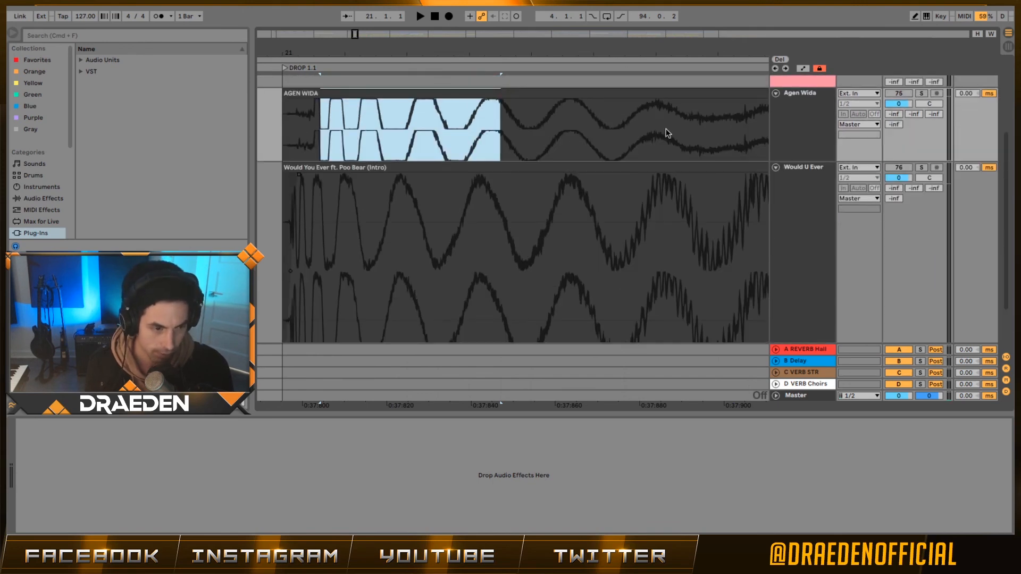
- Collapse the Agen Wida and Would U Ever tracks, and expand the Kompany track to a taller waveform view
left_click(775, 101)
left_click(776, 105)
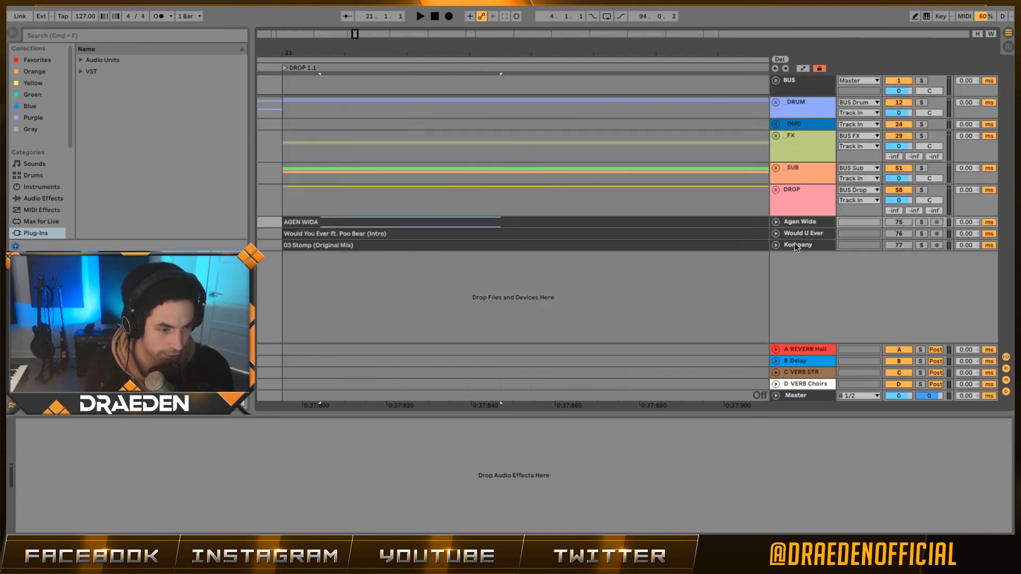
left_click(776, 245)
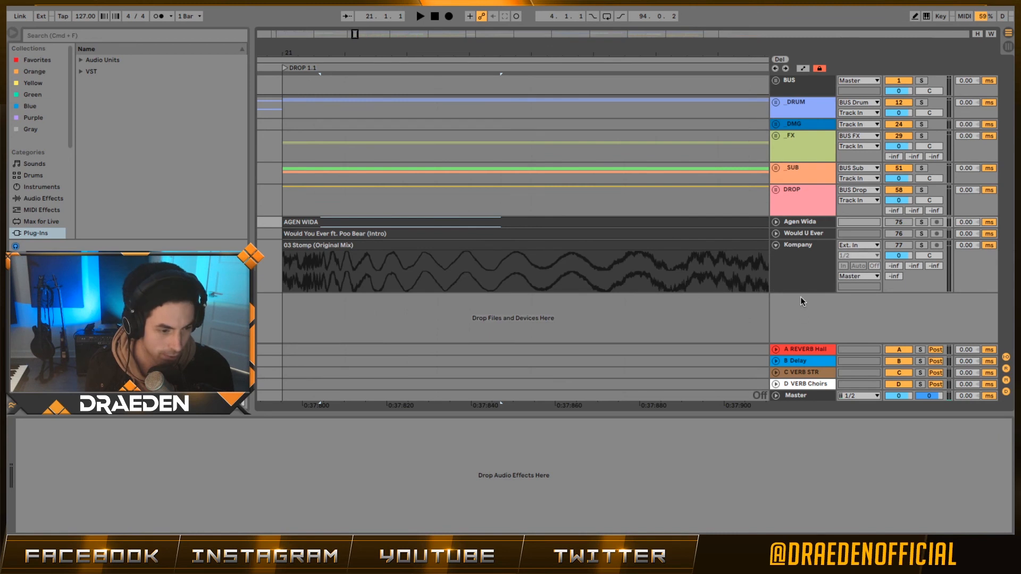
left_click_drag(806, 291, 815, 424)
scroll(646, 297, "down", 4)
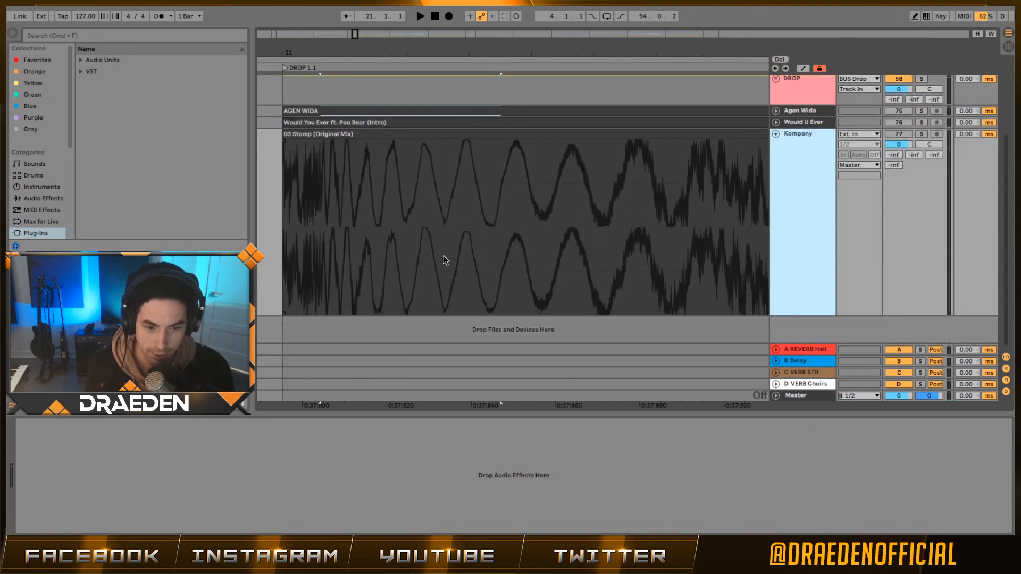
- Trim the start of the 03 Stomp clip slightly and realign its new start with the DROP 1.1 marker
left_click(285, 134)
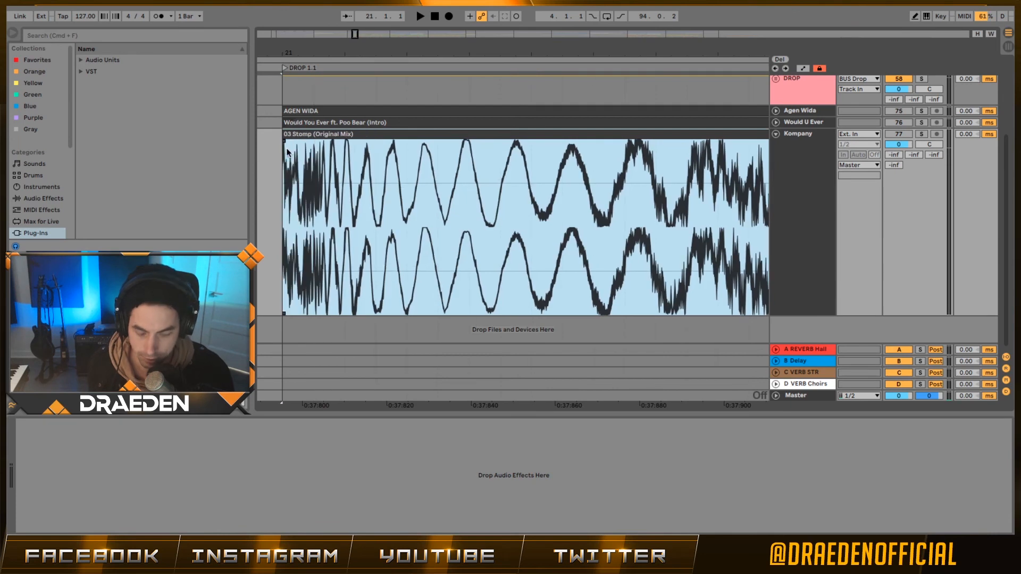
left_click_drag(283, 140, 302, 143)
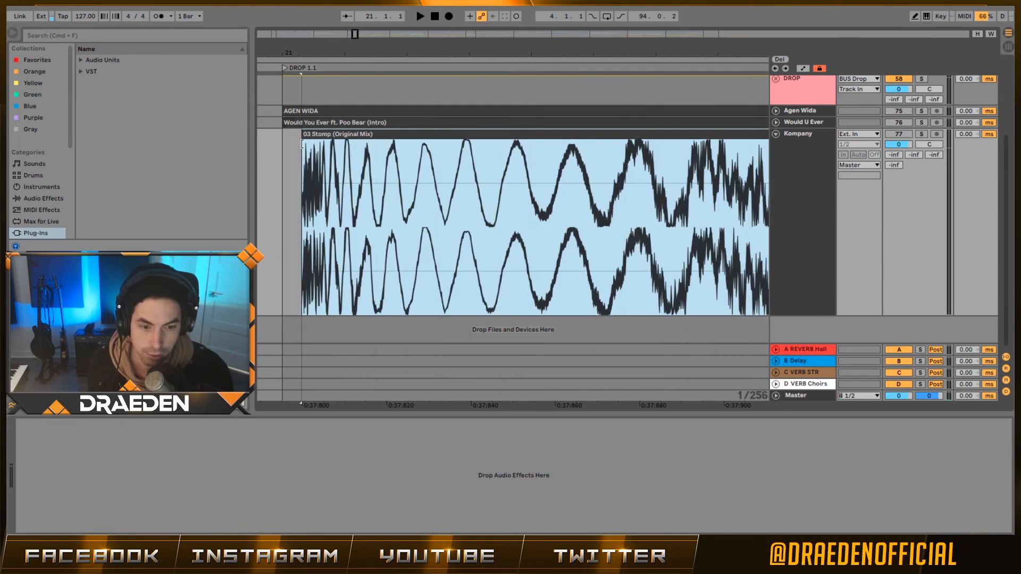
key("super+z")
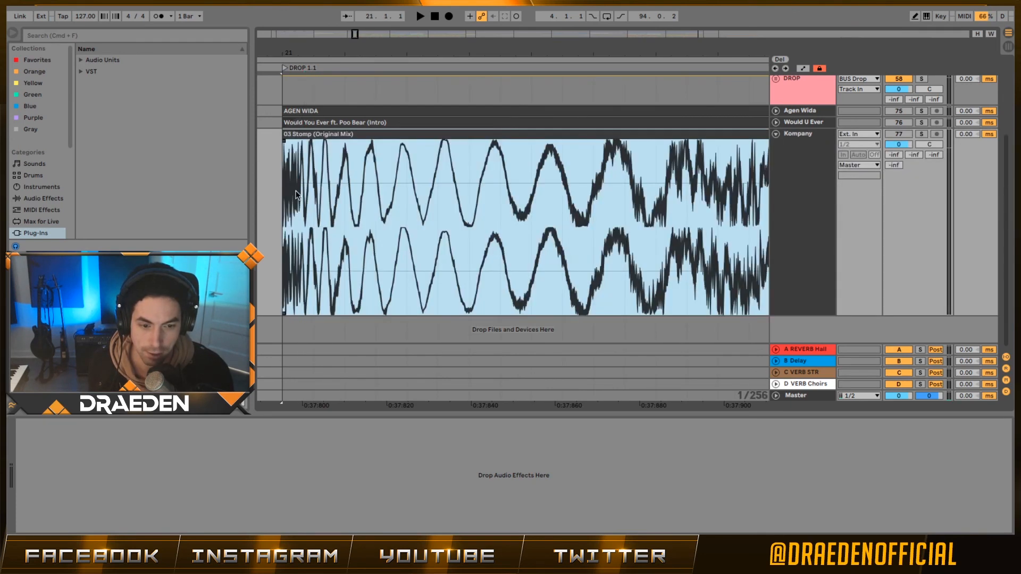
- Narrow the grid and select the 03 Stomp kick cycles from the clip start to about 0:37:840 to judge their length
left_click_drag(292, 198, 637, 240)
key("super+1")
scroll(477, 216, "right", 2)
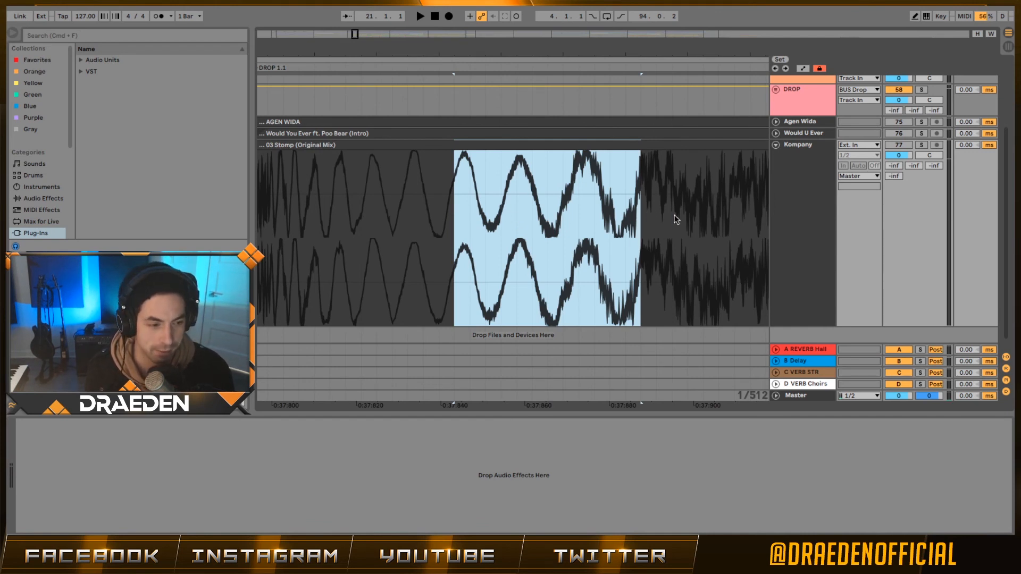
scroll(674, 219, "down", 1)
left_click_drag(355, 34, 345, 48)
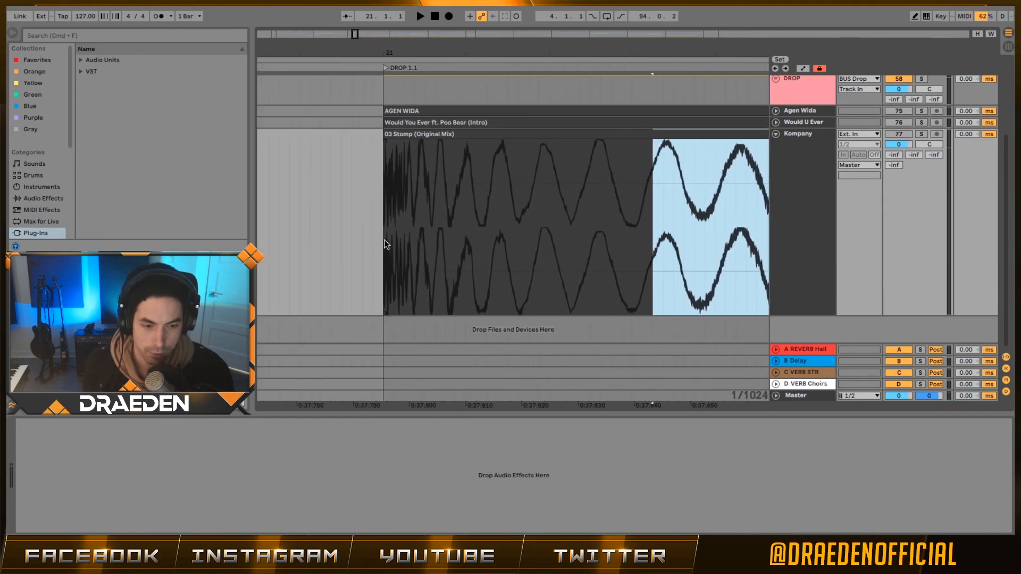
left_click_drag(386, 244, 654, 244)
scroll(646, 239, "up", 1)
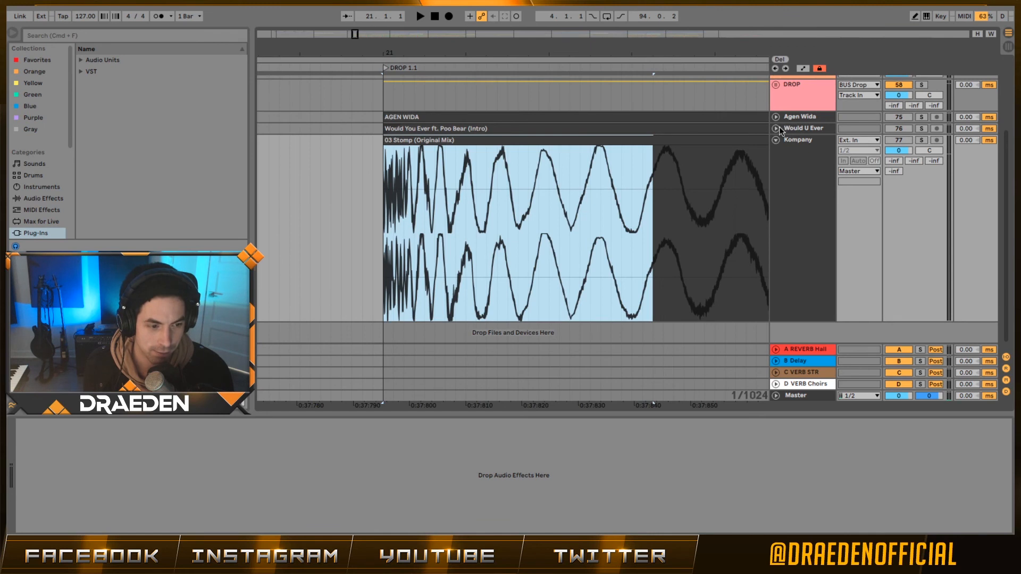
- Expand the other two reference tracks and copy about 44 ms of the Agen Wida kick to the start of the arrangement
left_click(777, 128)
left_click(775, 116)
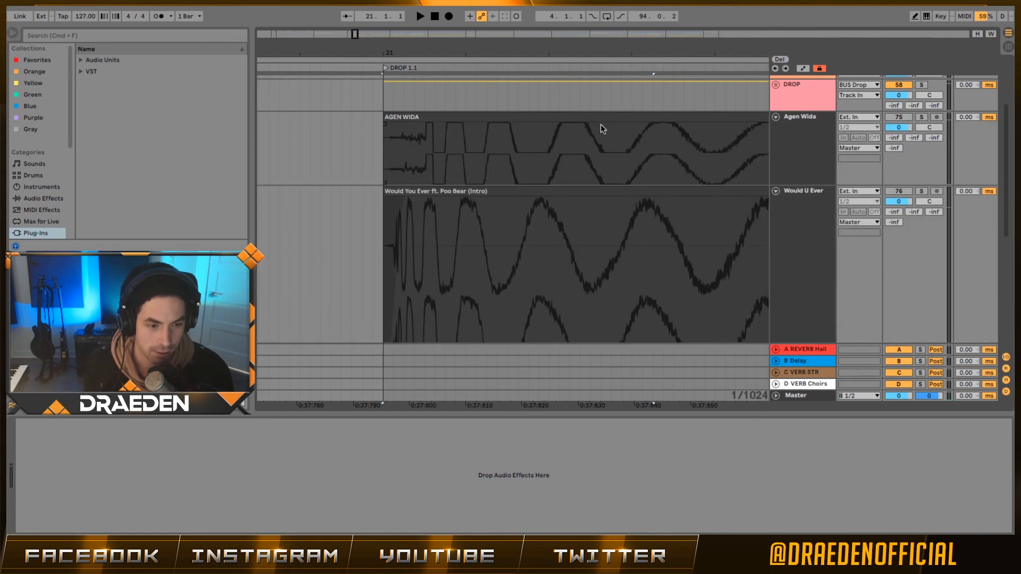
scroll(614, 148, "down", 2)
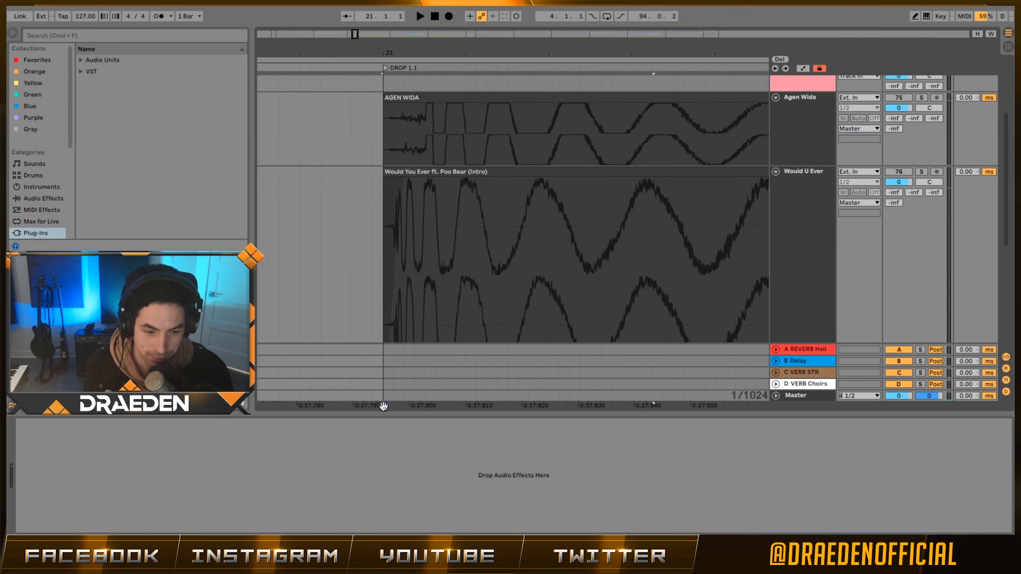
left_click_drag(631, 139, 389, 140)
left_click_drag(283, 34, 264, 164)
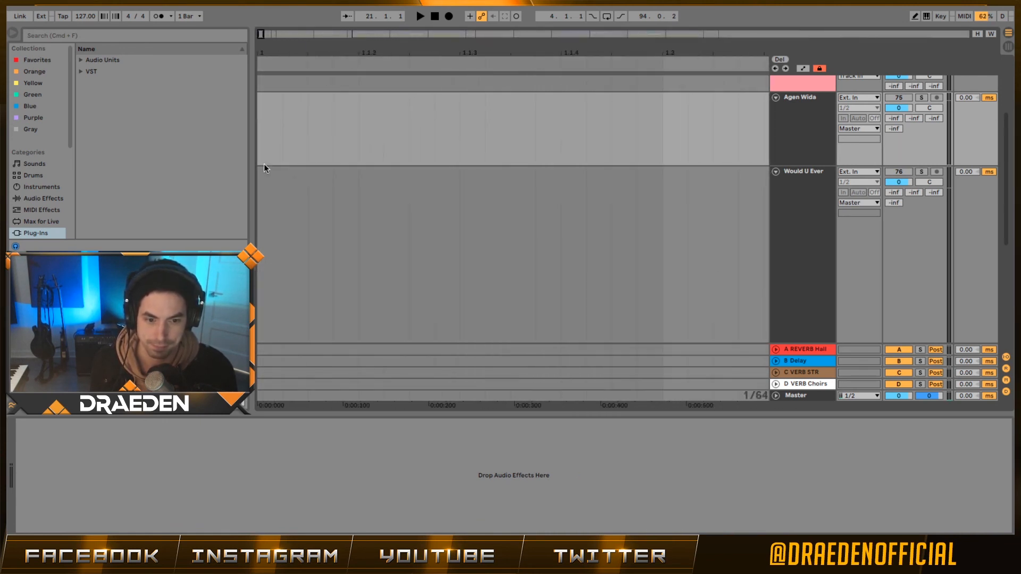
left_click(260, 141)
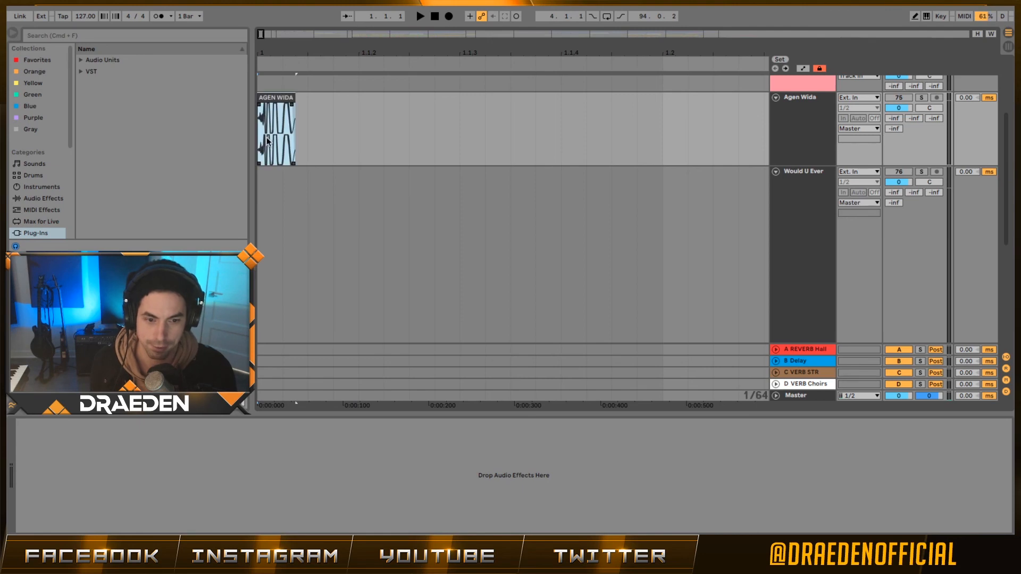
- Extend the end of the copied Agen Wida excerpt to about 77 ms to measure the kick against the time ruler
scroll(291, 123, "up", 10)
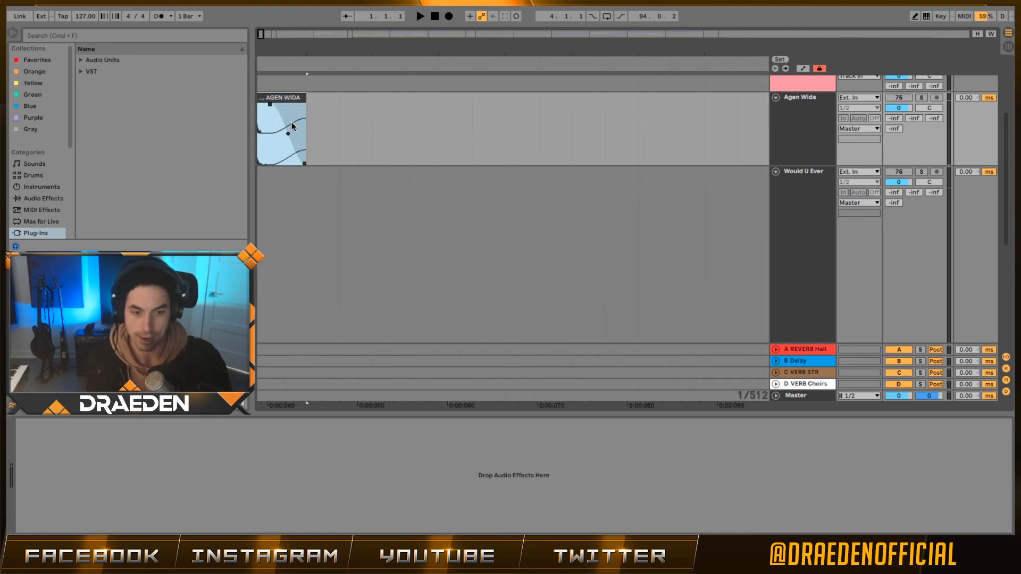
scroll(271, 119, "down", 2)
scroll(477, 202, "up", 3)
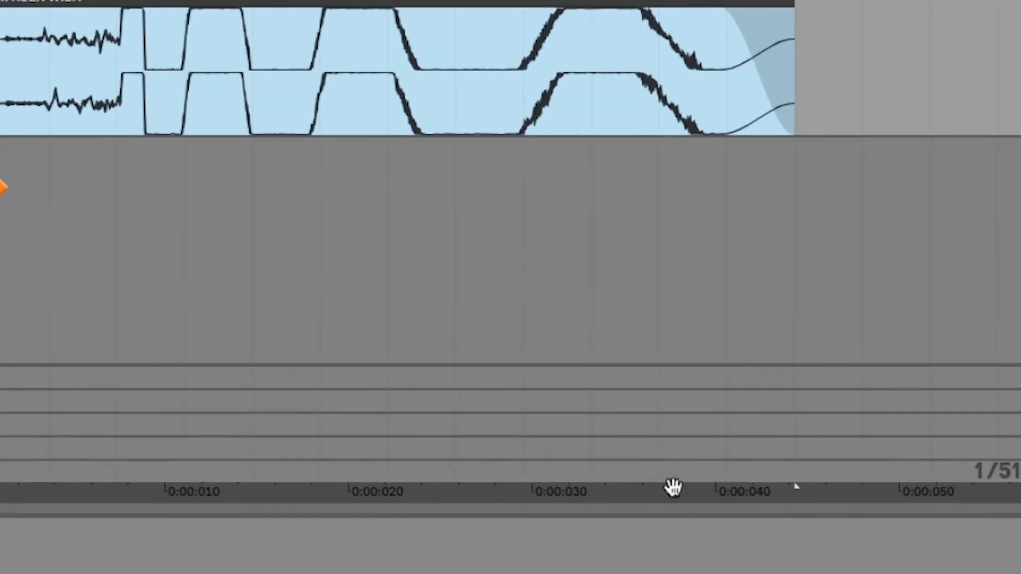
left_click_drag(773, 488, 658, 482)
left_click(593, 160)
left_click_drag(597, 161, 806, 171)
scroll(745, 208, "right", 3)
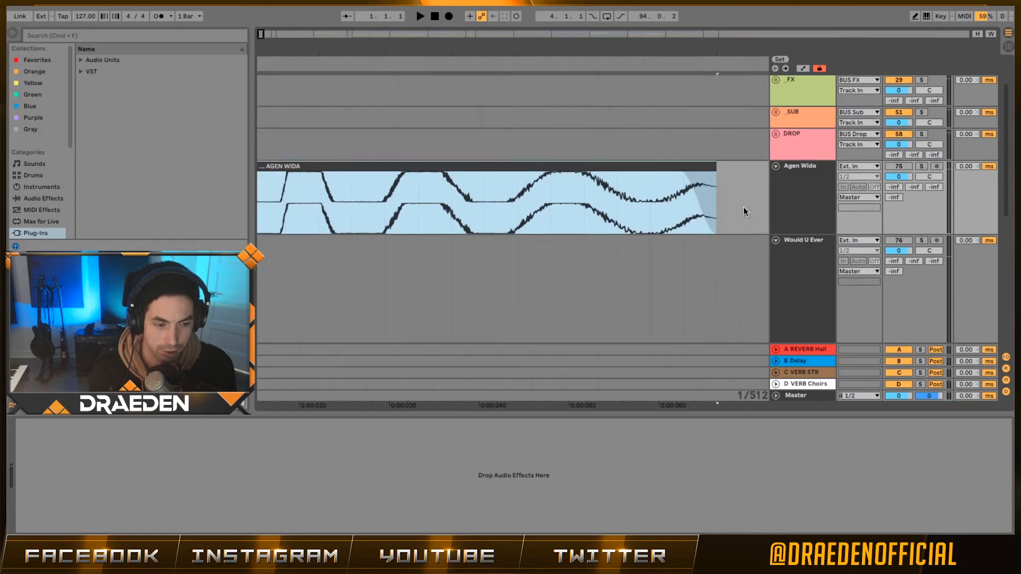
scroll(633, 357, "right", 3)
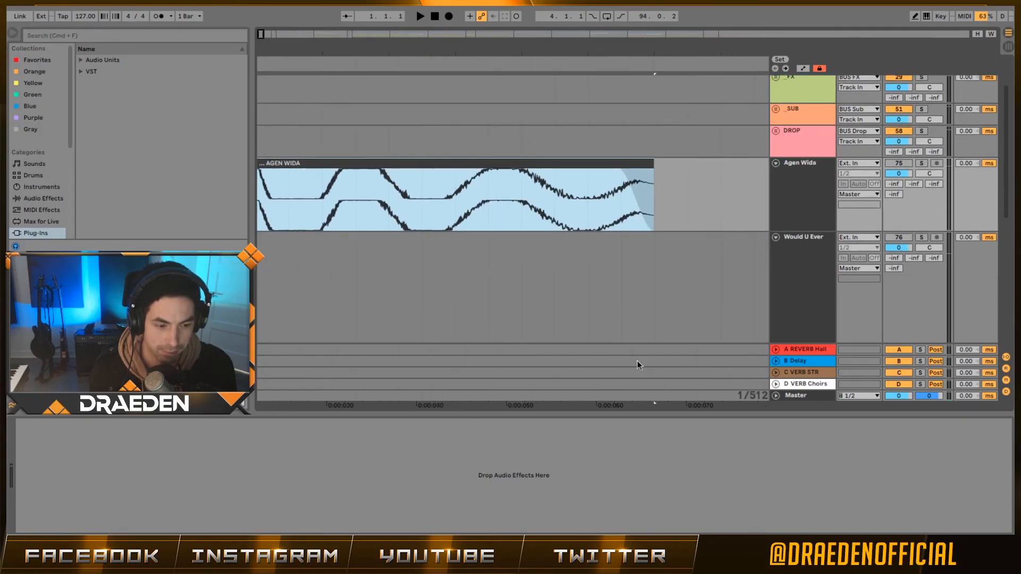
scroll(643, 183, "down", 1)
left_click_drag(608, 167, 694, 150)
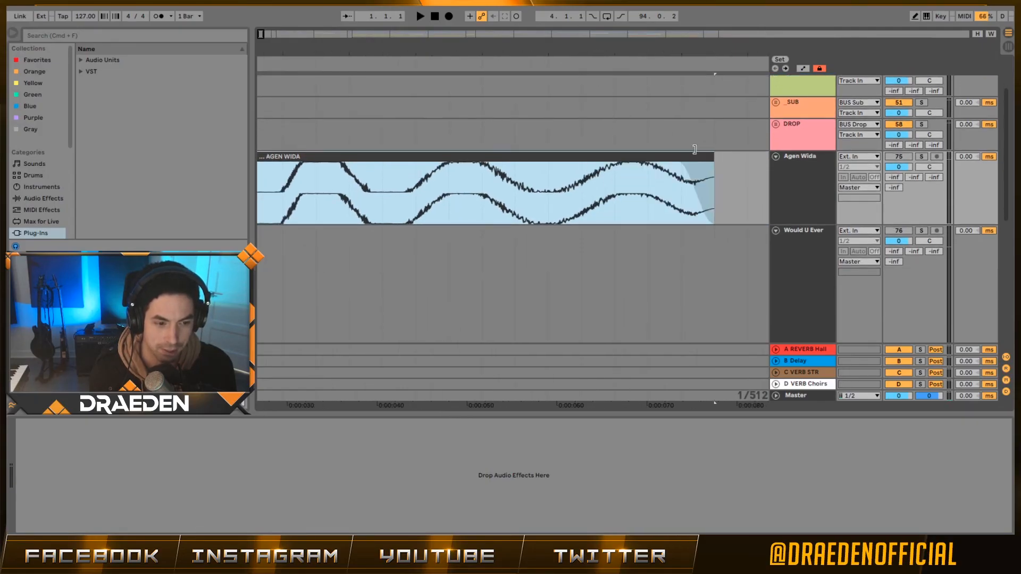
- Delete the copied Agen Wida excerpt from the arrangement start and collapse its track back at DROP 1.1
mouse_move(261, 34)
left_mouse_down()
mouse_move(262, 15)
mouse_move(260, 28)
left_mouse_up()
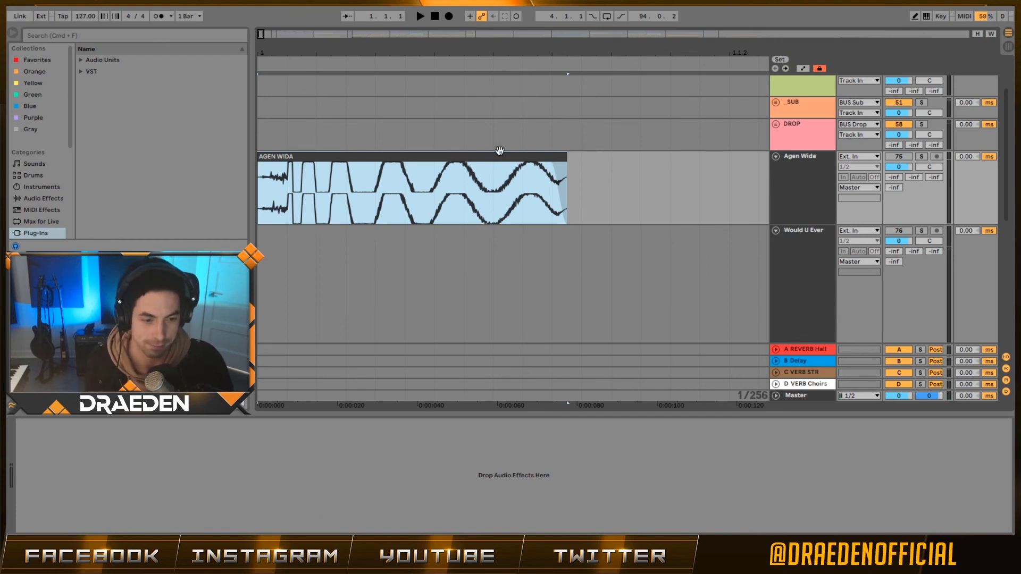
key("Delete")
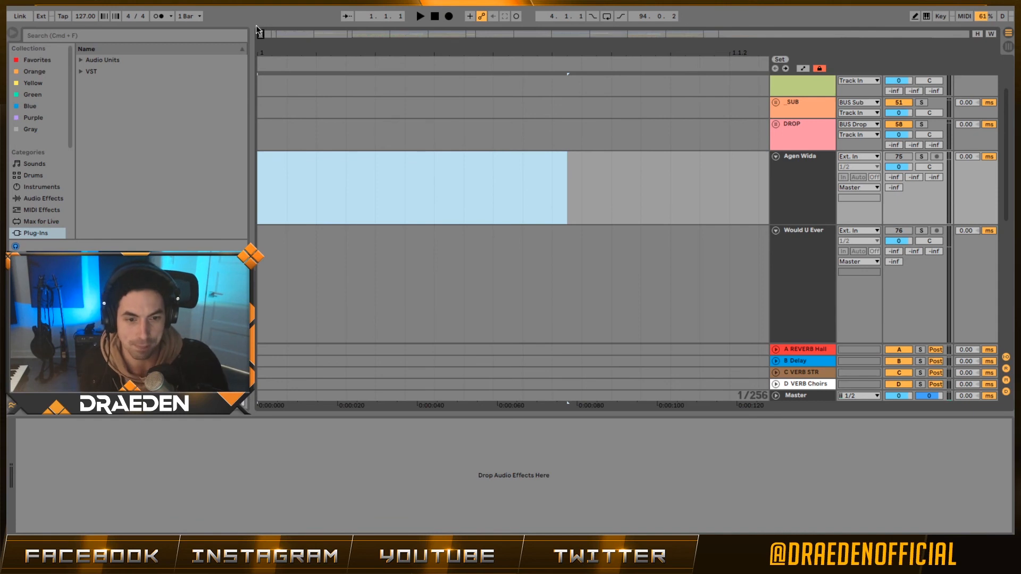
left_click_drag(260, 33, 354, 43)
left_click(777, 161)
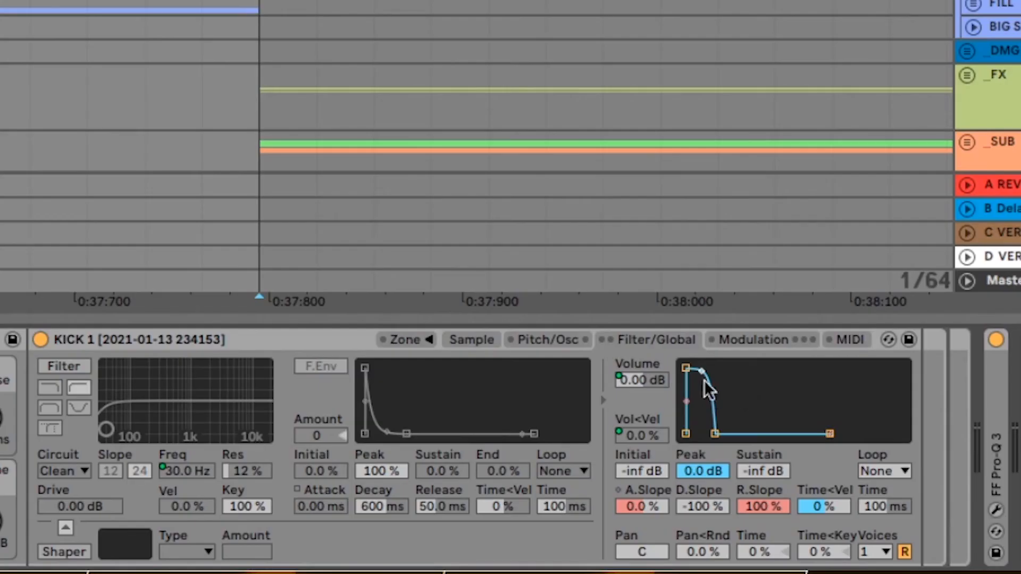
- Try a nearly linear decay slope on the KICK 1 volume envelope and bend it back into a full convex curve
left_click_drag(649, 443, 648, 455)
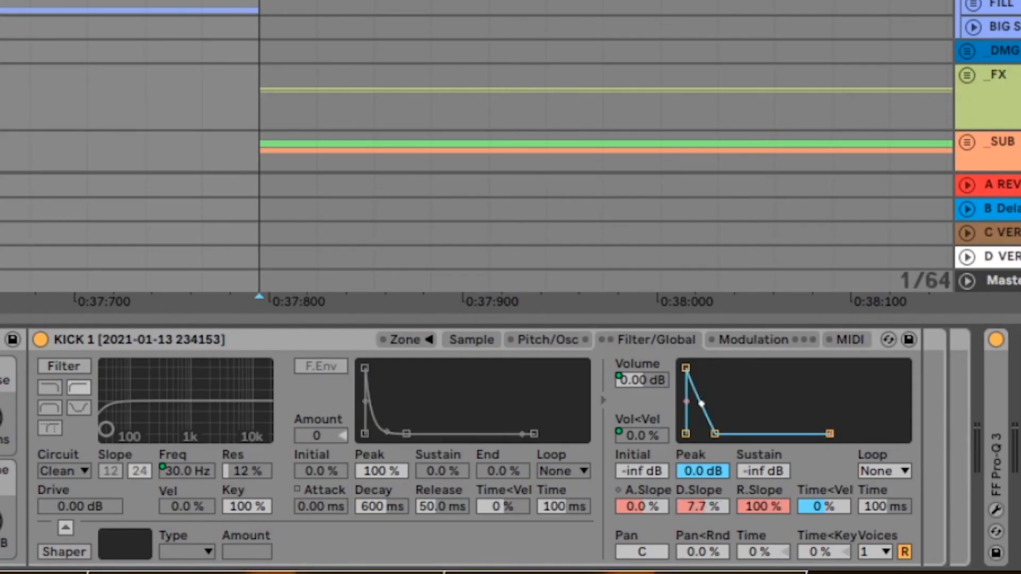
mouse_move(702, 404)
left_mouse_down()
mouse_move(700, 378)
mouse_move(701, 400)
left_mouse_up()
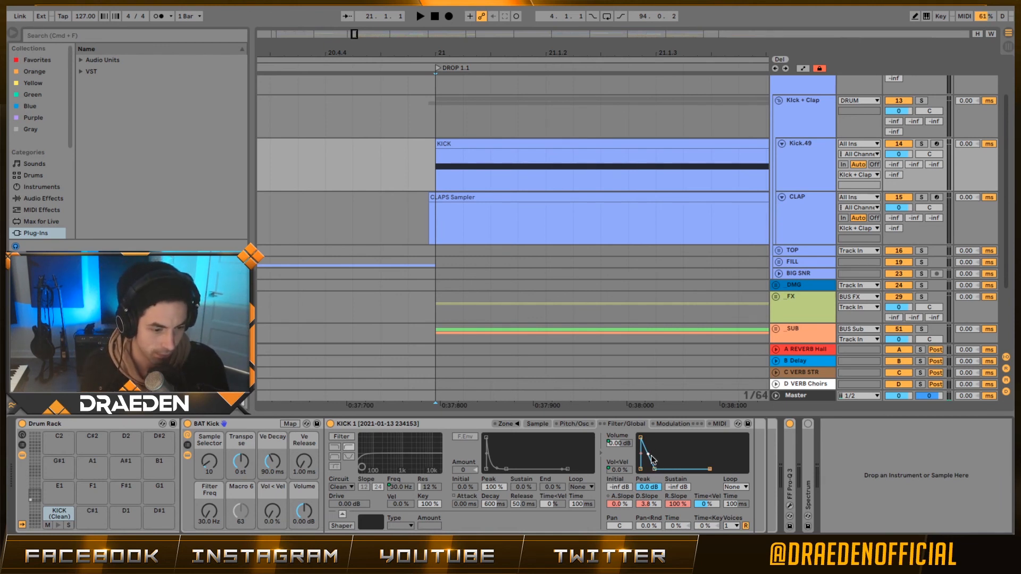
left_click_drag(649, 453, 670, 433)
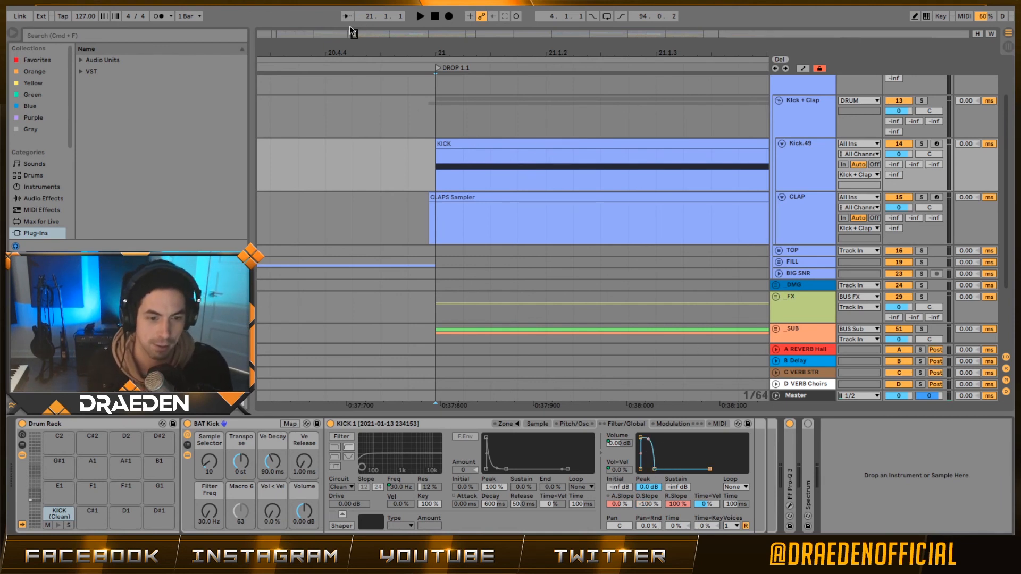
- Search the plug-ins for "lfo" and load LFOTool at the end of the Kick + Clap group's device chain
left_click_drag(355, 34, 354, 24)
left_click(814, 110)
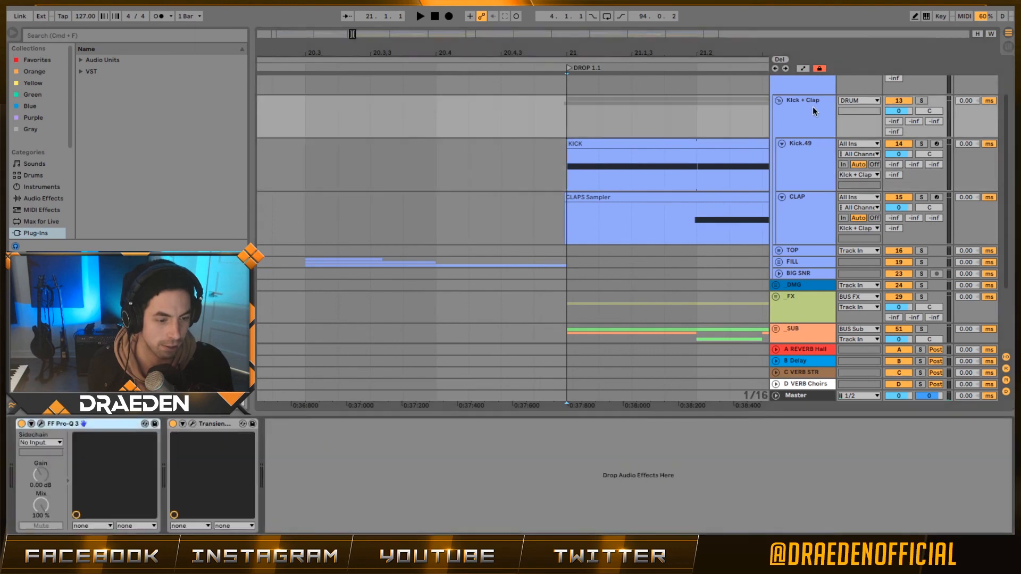
left_click(44, 36)
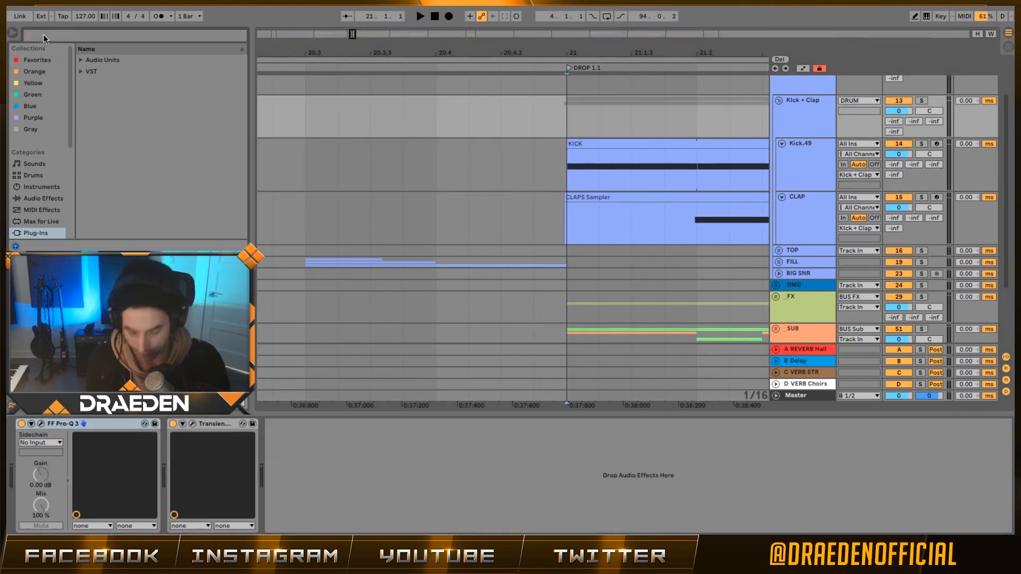
type("lfo")
key("Down")
key("Return")
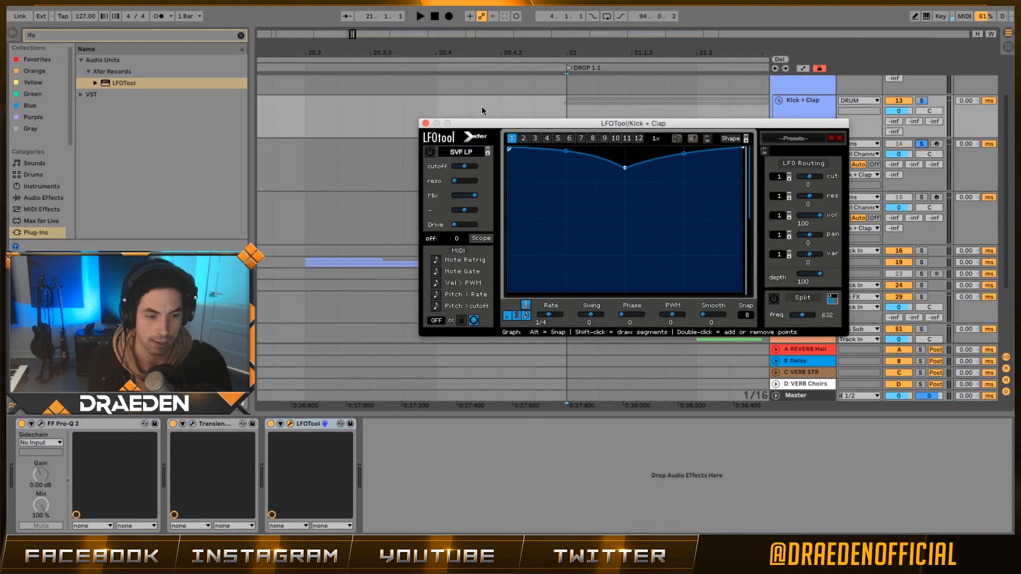
- Flatten the LFOTool curve by removing its middle point, enable Scope and play the drop to view the soloed kick's waveform
double_click(624, 167)
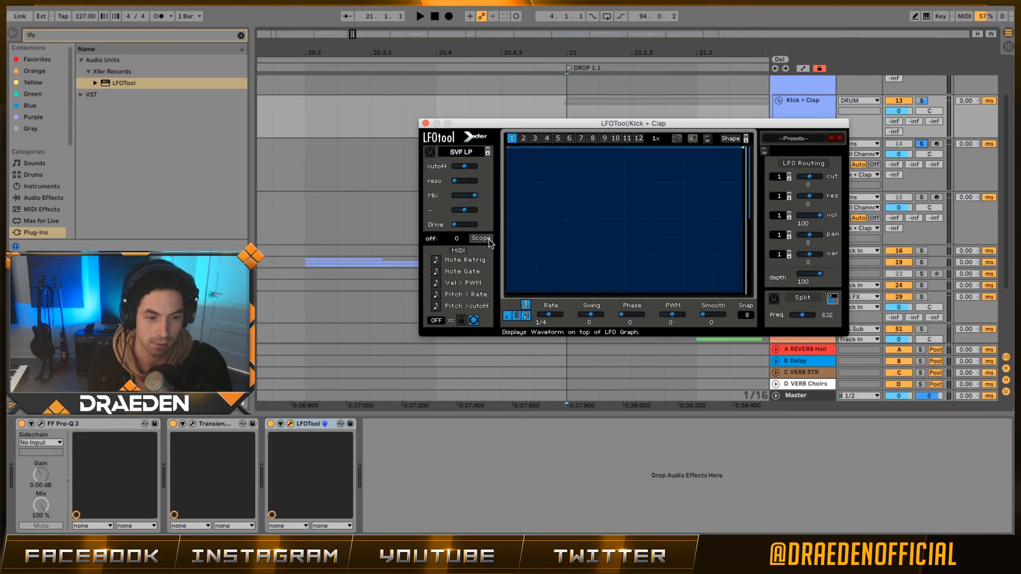
key("space")
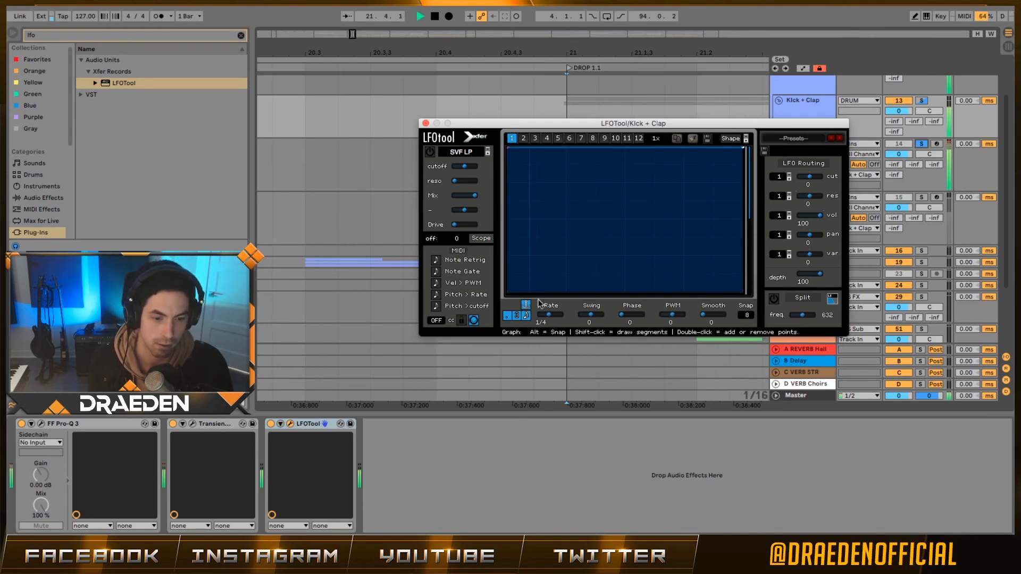
key("space")
left_click(481, 238)
key("space")
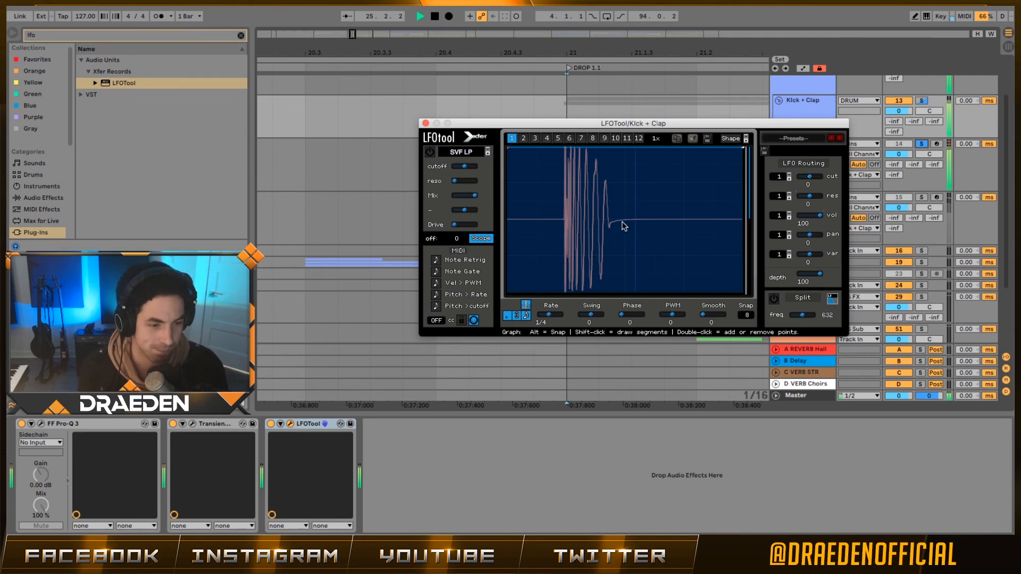
- Check the device chains of the Pre Master track and the _FX, _SUB and DROP groups
scroll(800, 144, "up", 4)
left_click(800, 143)
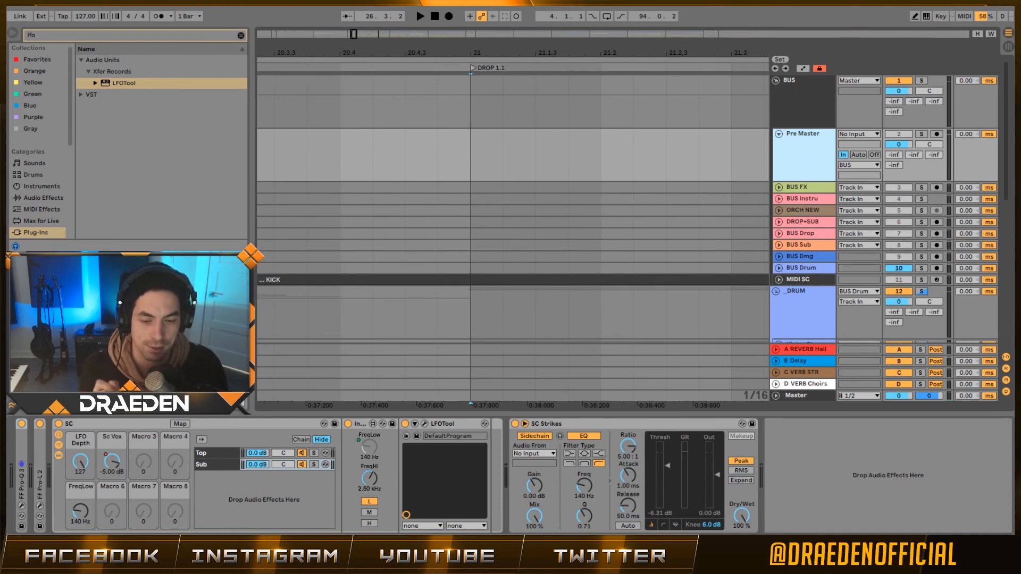
scroll(812, 174, "down", 10)
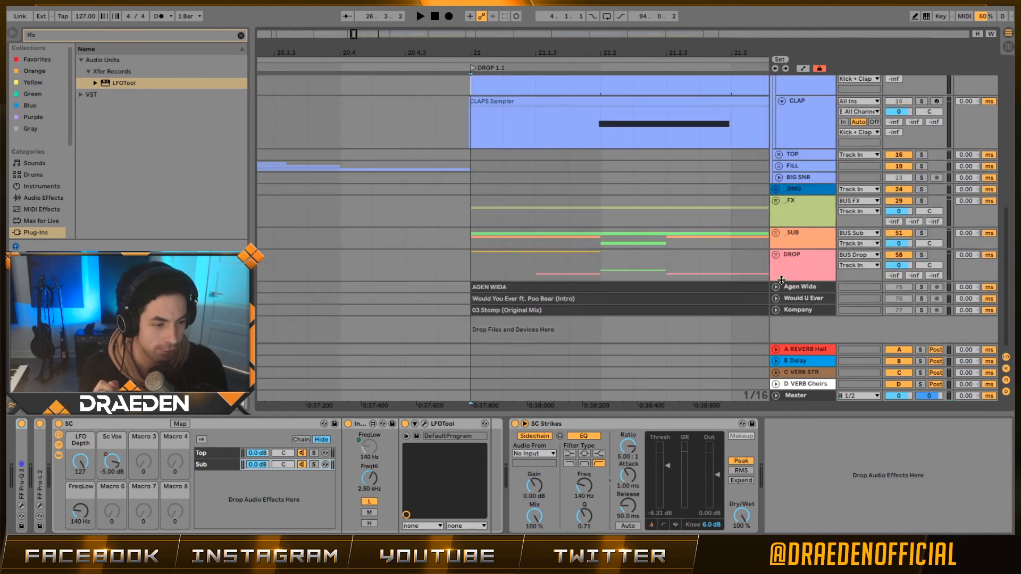
left_click(812, 212)
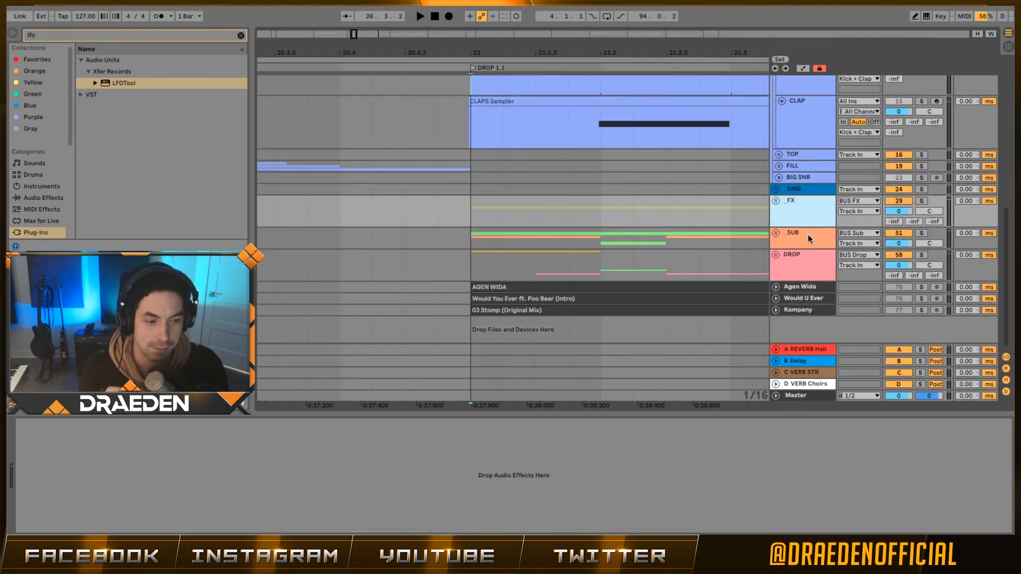
left_click(808, 234)
left_click(804, 266)
scroll(804, 266, "up", 10)
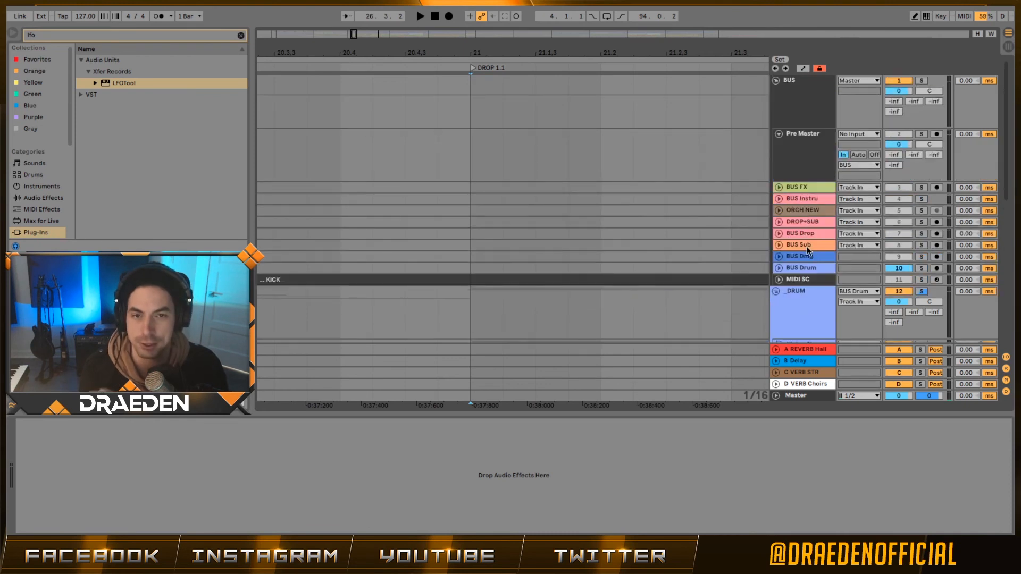
- Rename the Pre Master track to "PRE + SC"
left_click(815, 167)
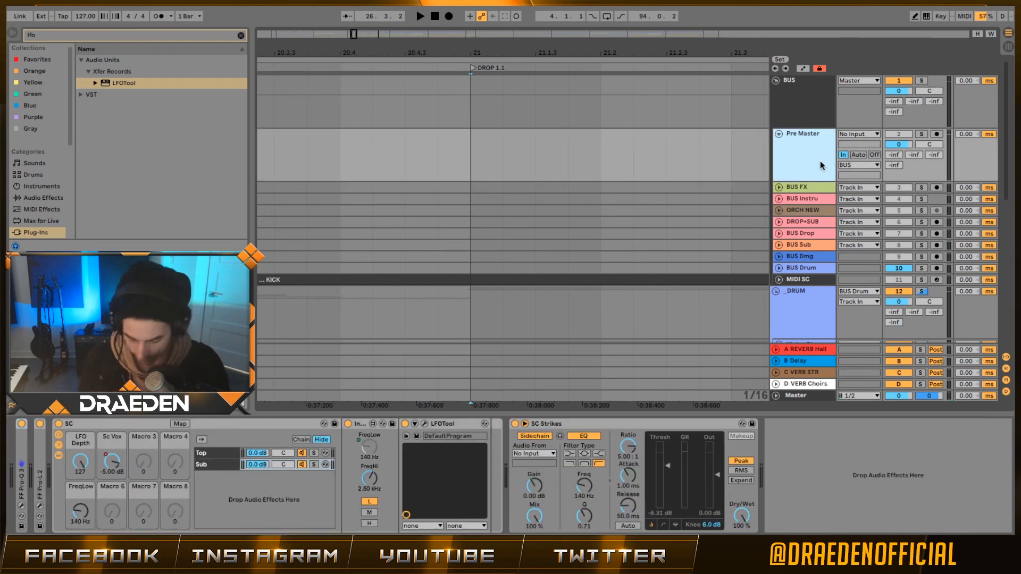
key("ctrl+r")
type("PRE")
key("Return")
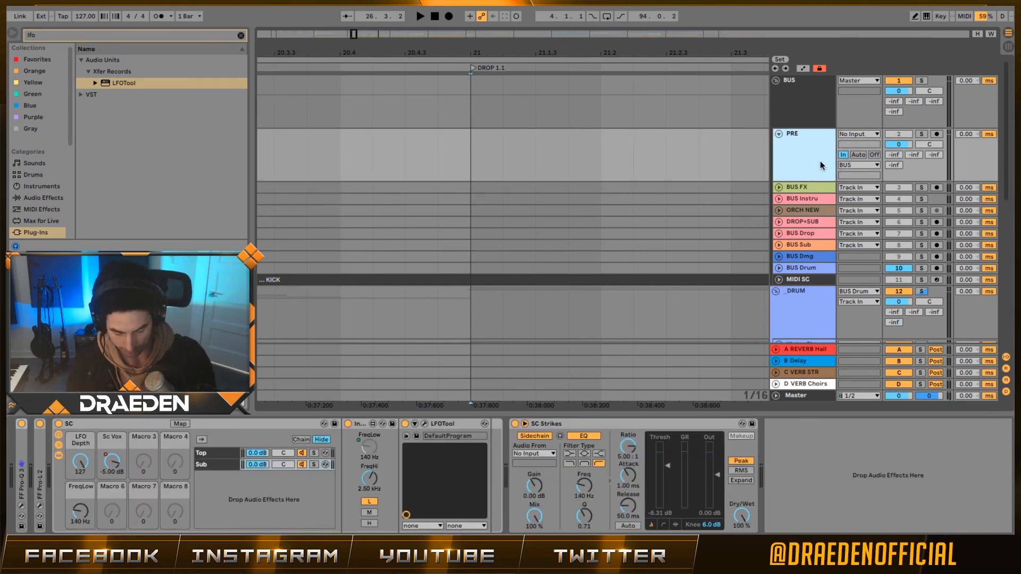
key("Return")
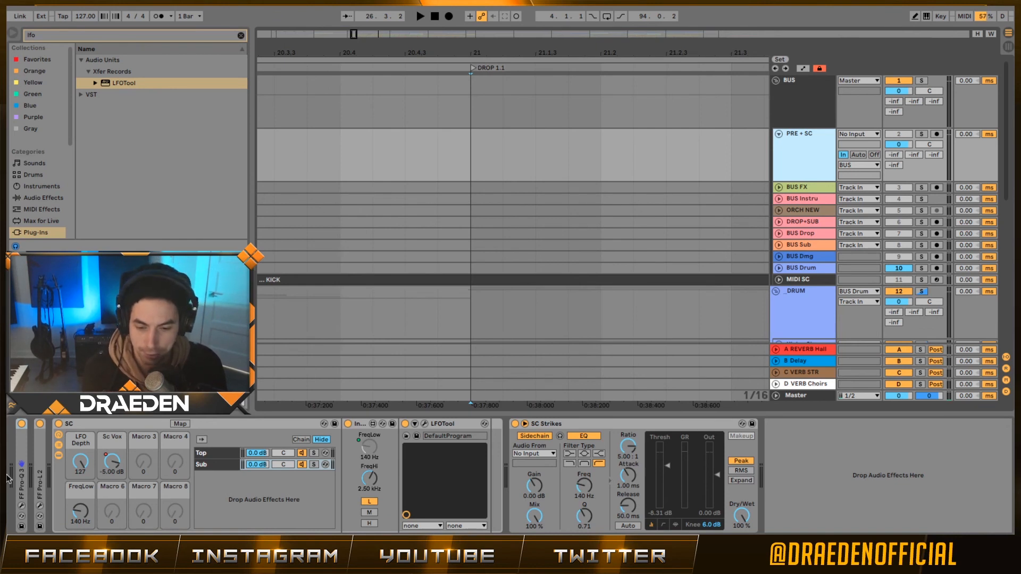
- Inspect the Pro-Q 3 and Pro-L 2 on PRE + SC, playing the soloed track to watch the limiting
left_click(21, 506)
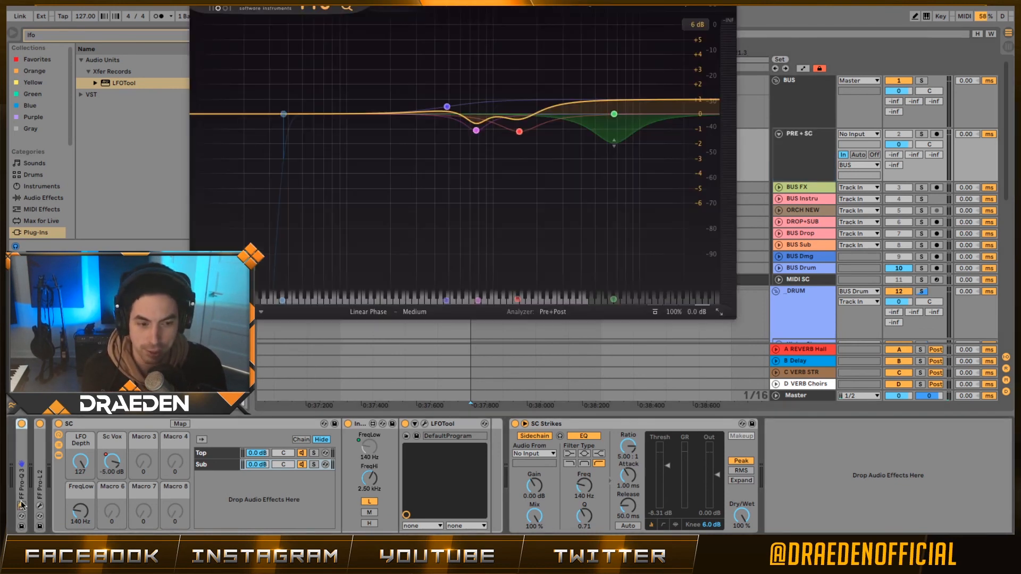
left_click(21, 506)
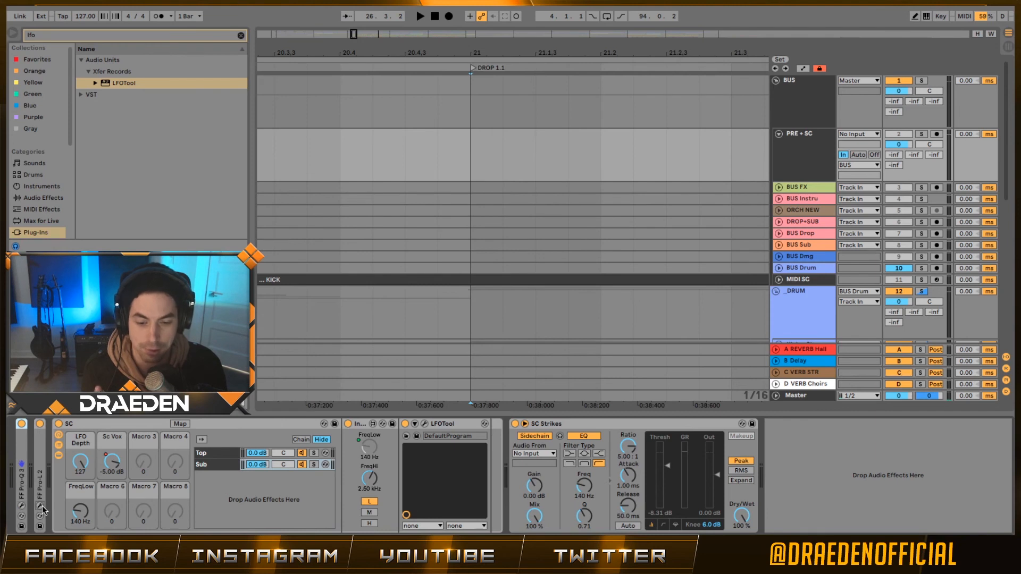
left_click(42, 507)
left_click(816, 156)
key("space")
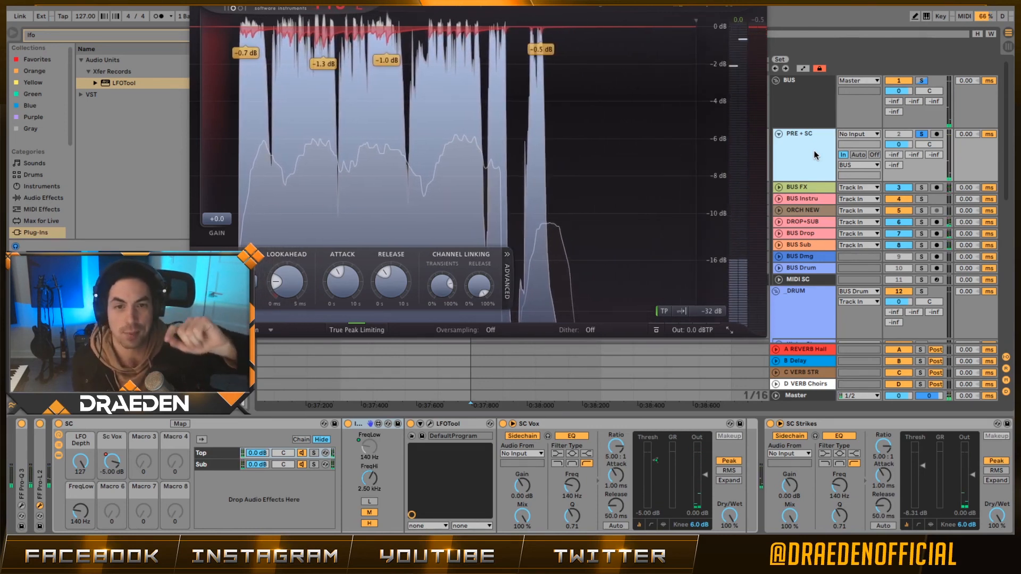
key("space")
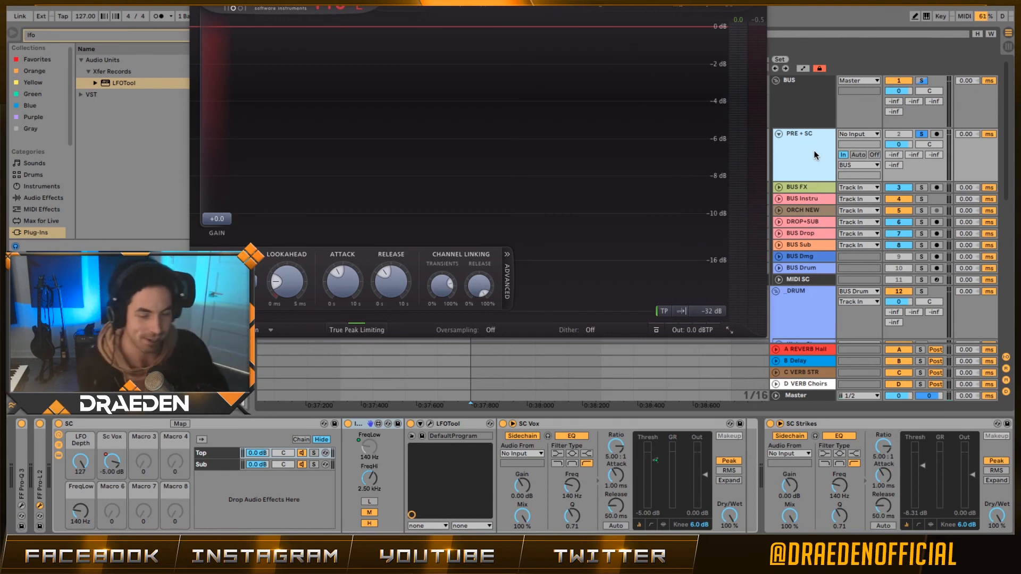
left_click(280, 301)
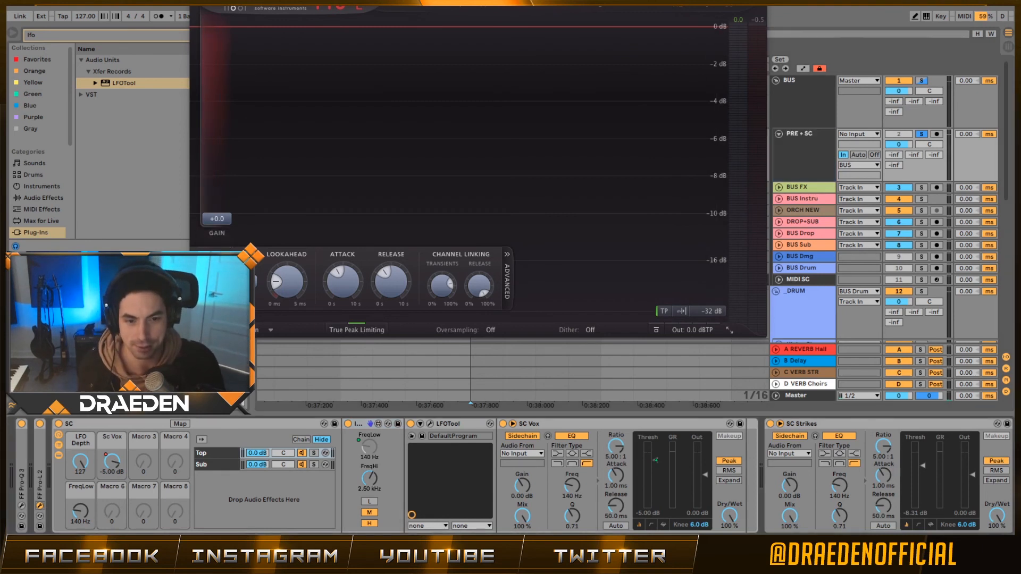
left_click(197, 2)
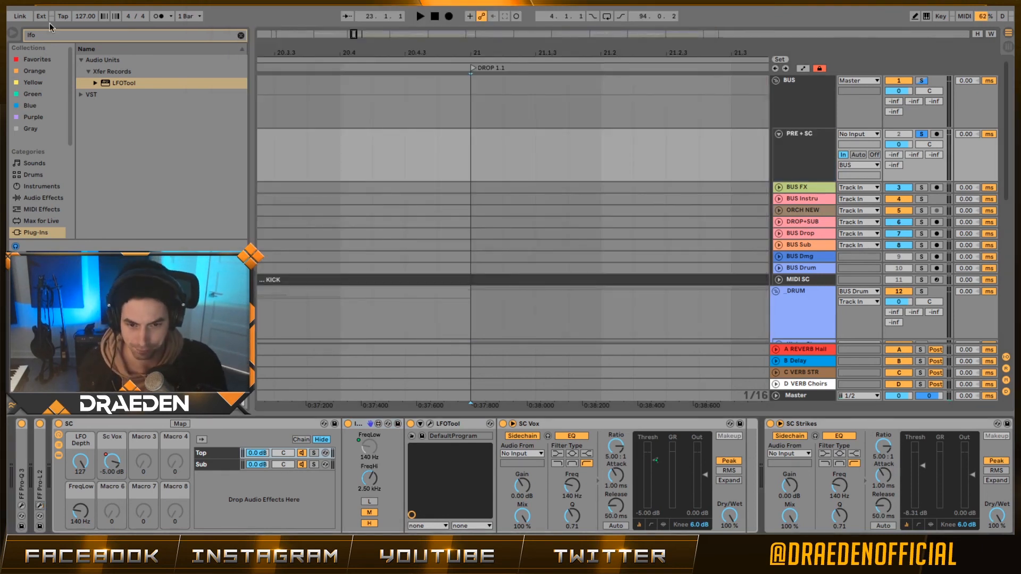
- Disable and collapse the SC rack on PRE + SC and insert LFOTool between it and SC Strikes
left_click(127, 86)
left_click(60, 425)
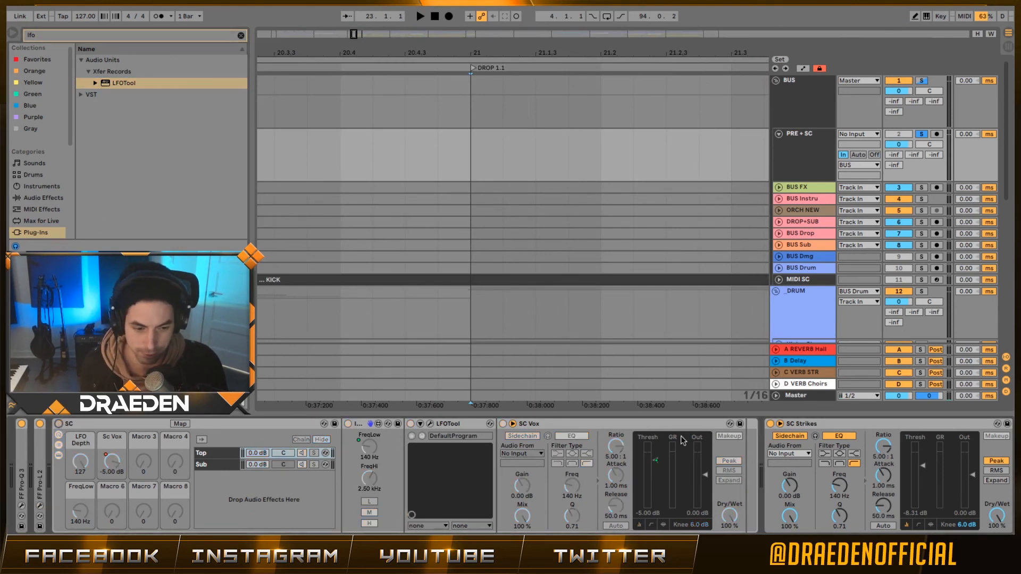
double_click(591, 426)
double_click(107, 426)
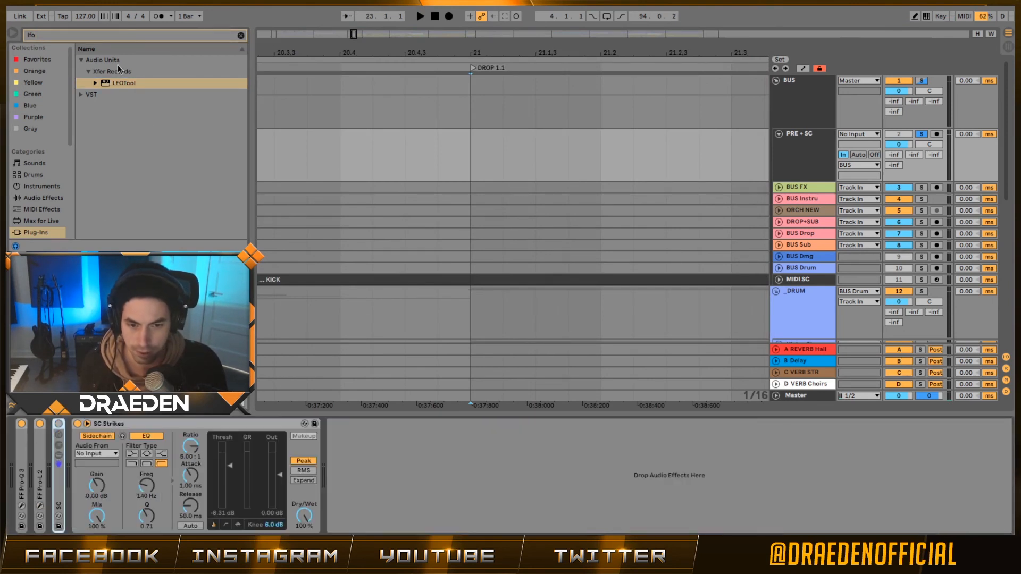
left_click_drag(120, 84, 72, 446)
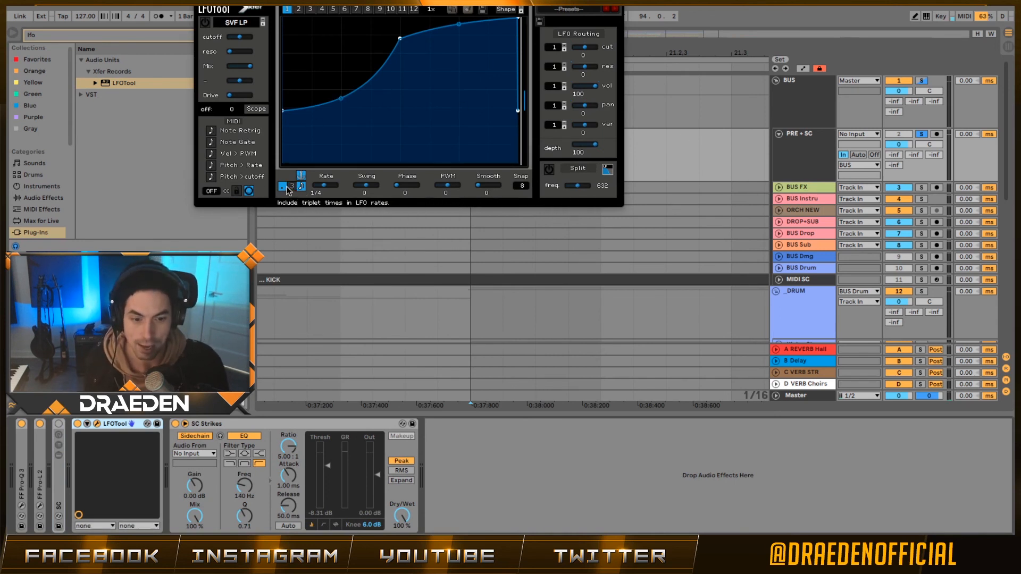
- Enable Scope in the PRE + SC LFOTool, flatten its curve to full level and play the drop to view the waveform
left_click(257, 112)
left_click_drag(283, 111, 283, 17)
double_click(398, 40)
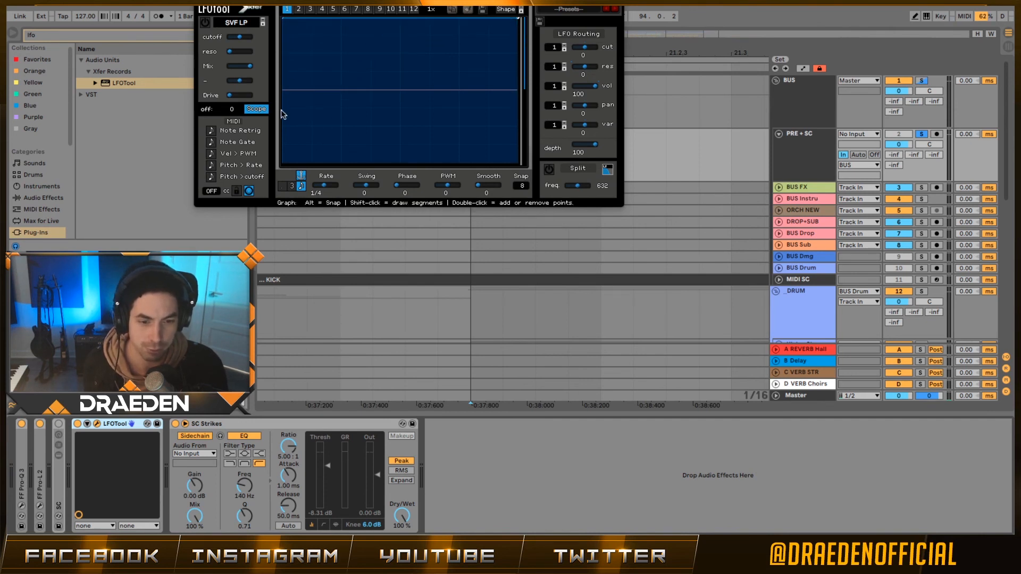
key("space")
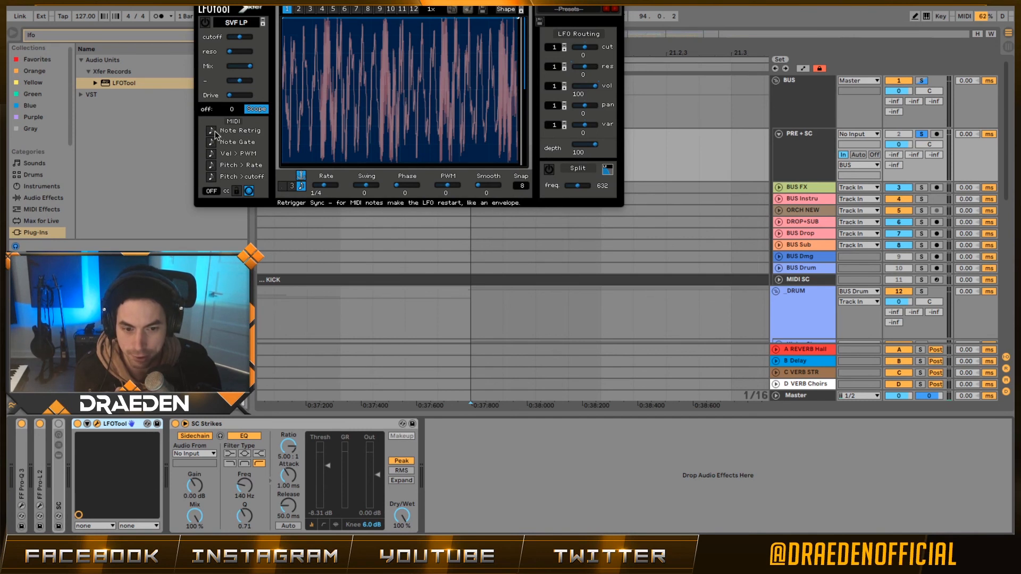
- Turn on Note Retrig in LFOTool and unfold the MIDI SC track to examine its External Instrument routing
left_click(213, 131)
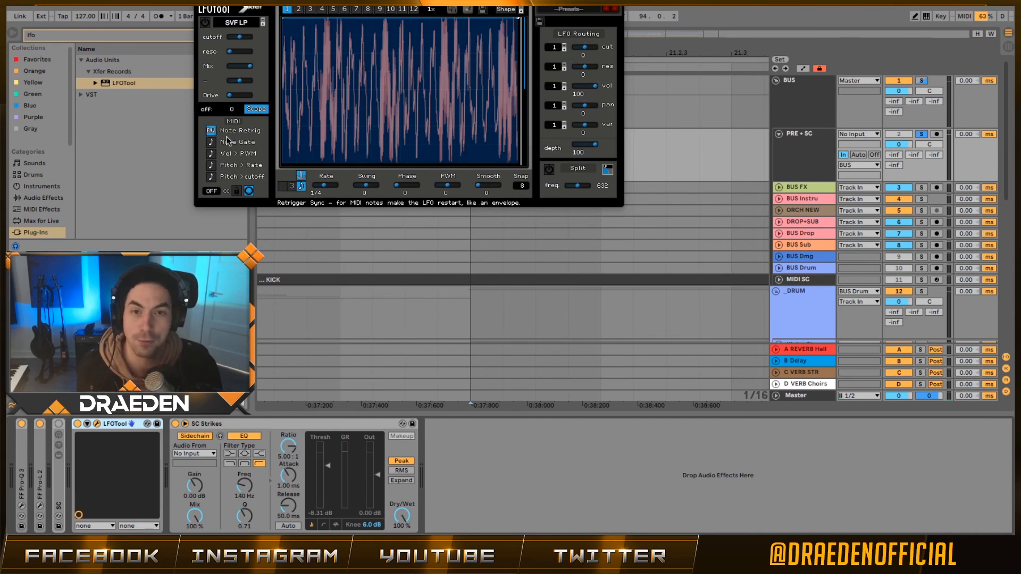
left_click(778, 278)
left_click(809, 296)
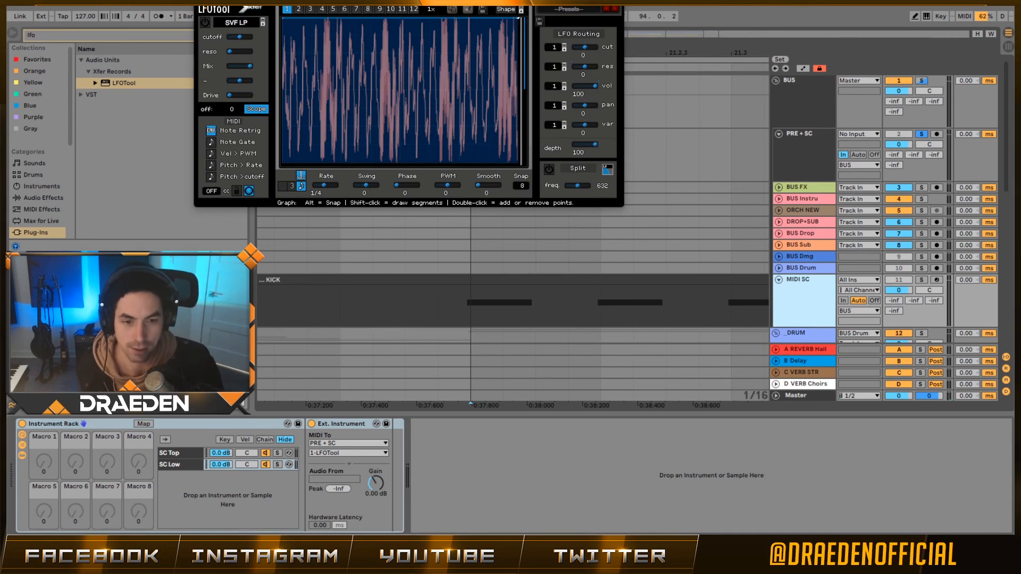
- Add a MIDI track below MIDI SC and load an External Instrument that sends MIDI to PRE + SC, 1-LFOTool
key("shift+super+t")
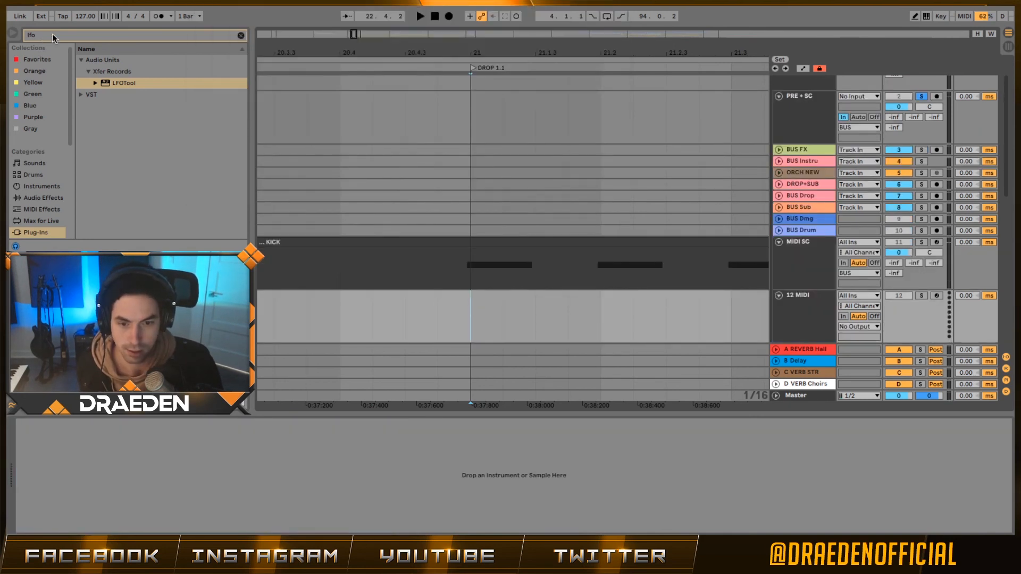
left_click(90, 36)
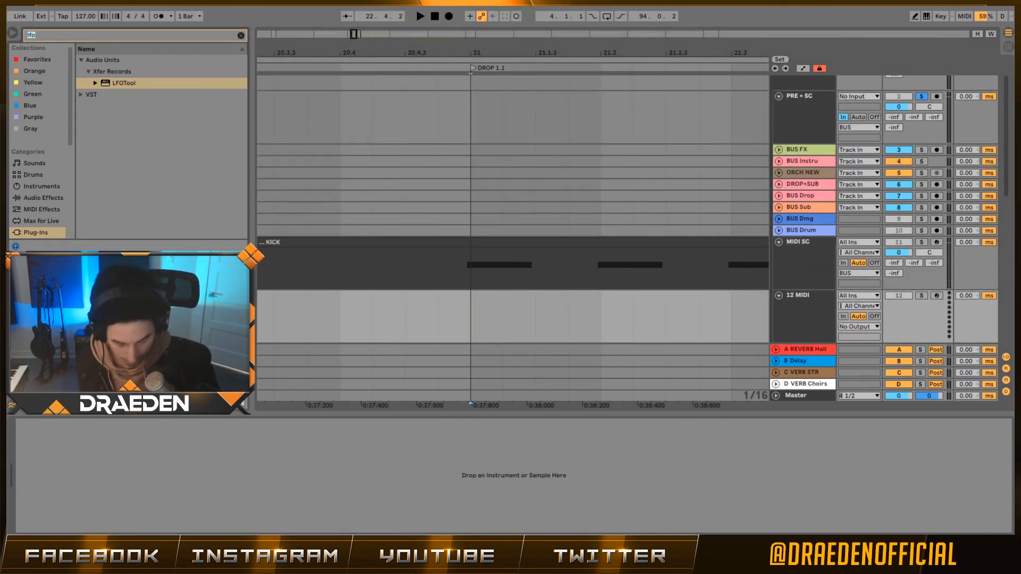
type("ext")
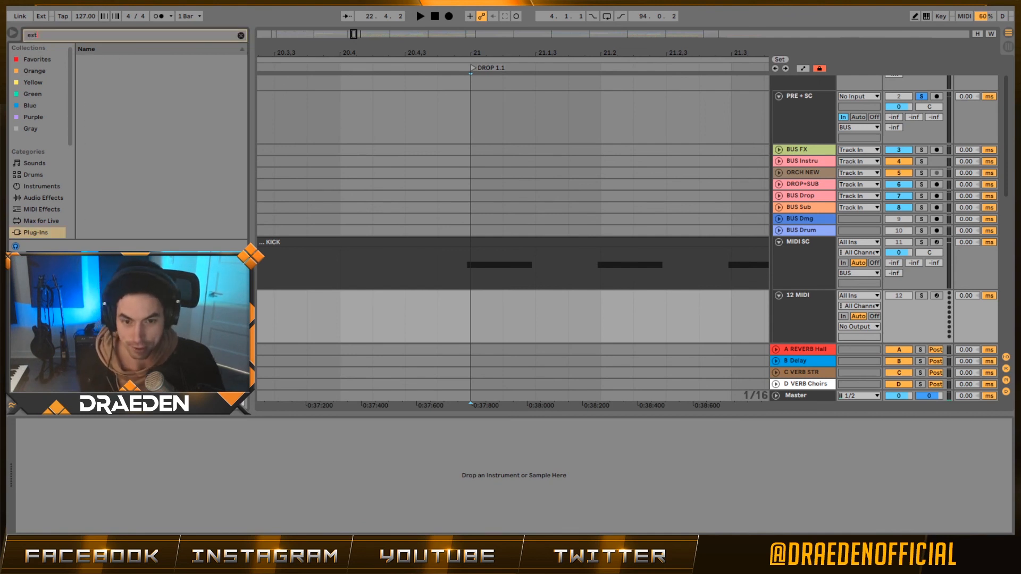
left_click(42, 198)
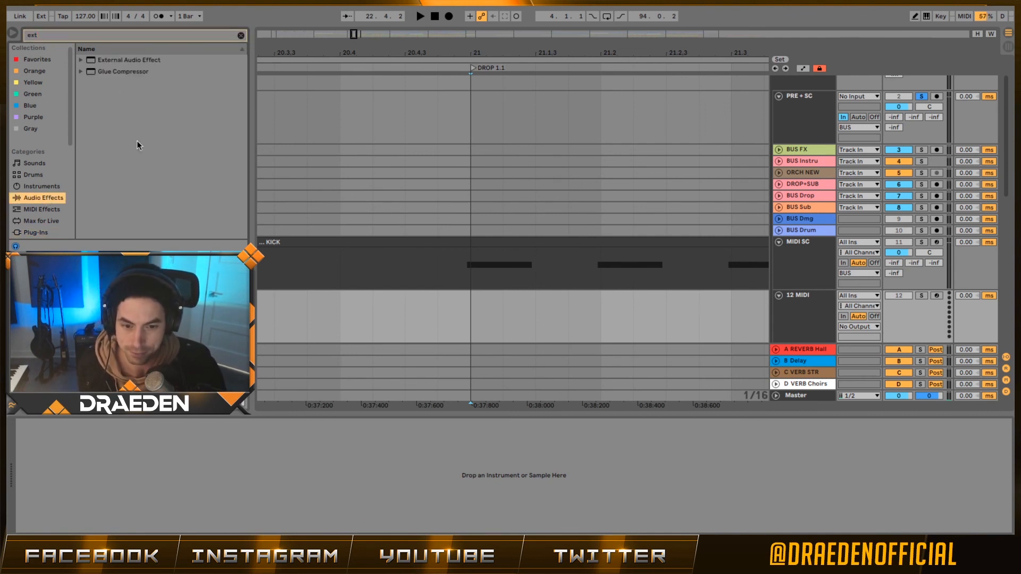
left_click(112, 60)
left_click(40, 187)
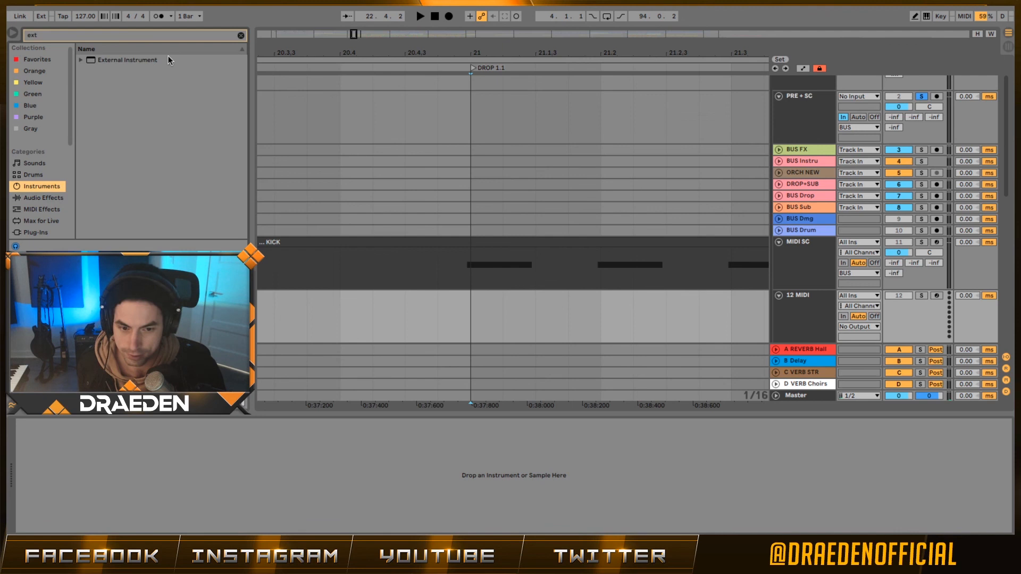
left_click(102, 62)
scroll(649, 341, "down", 1)
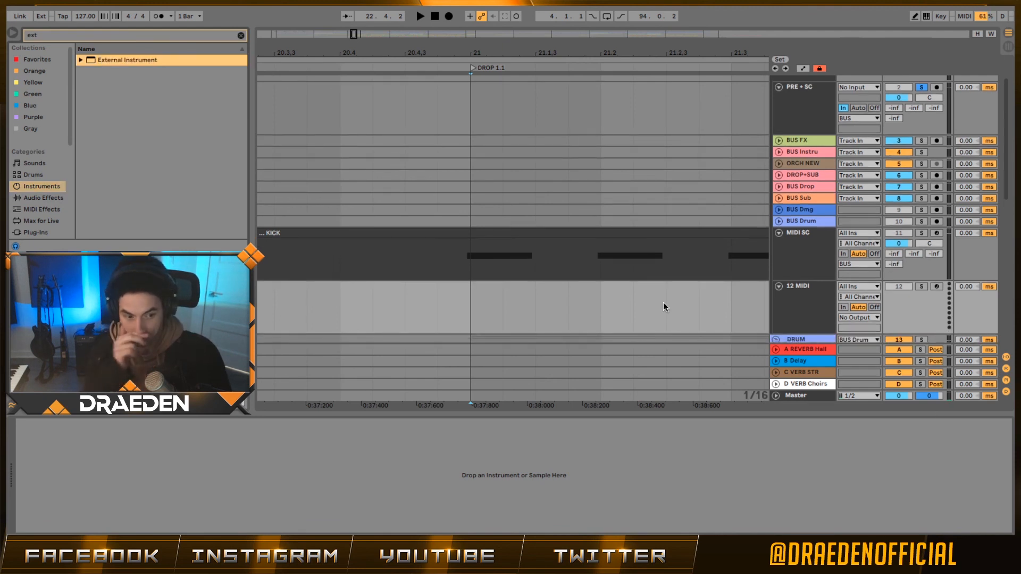
left_click(59, 443)
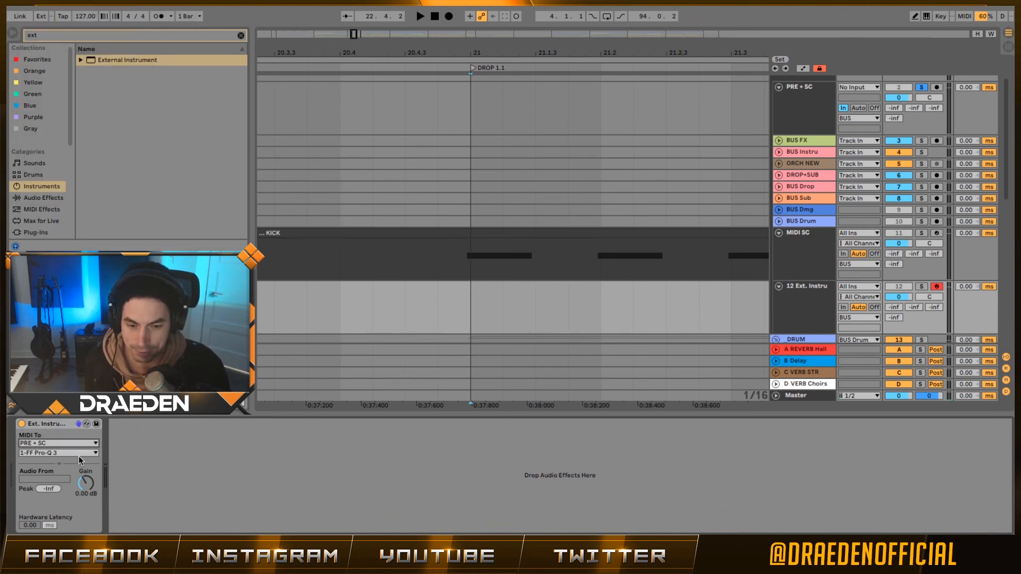
left_click(80, 453)
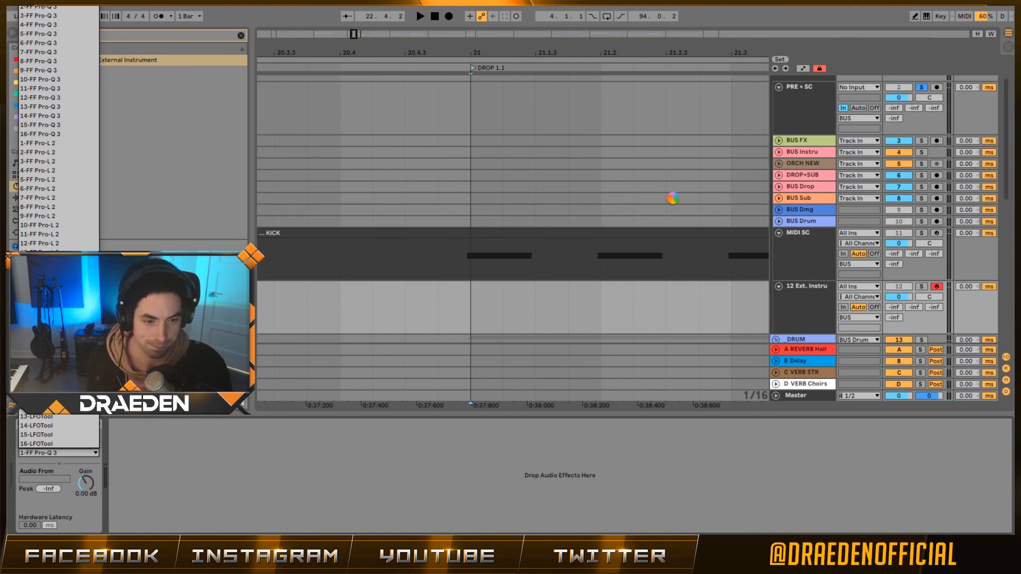
- Copy all the KICK clips from the Kick.49 track and paste them onto the External Instrument track from bar 20
left_click_drag(354, 34, 355, 11)
scroll(533, 199, "down", 3)
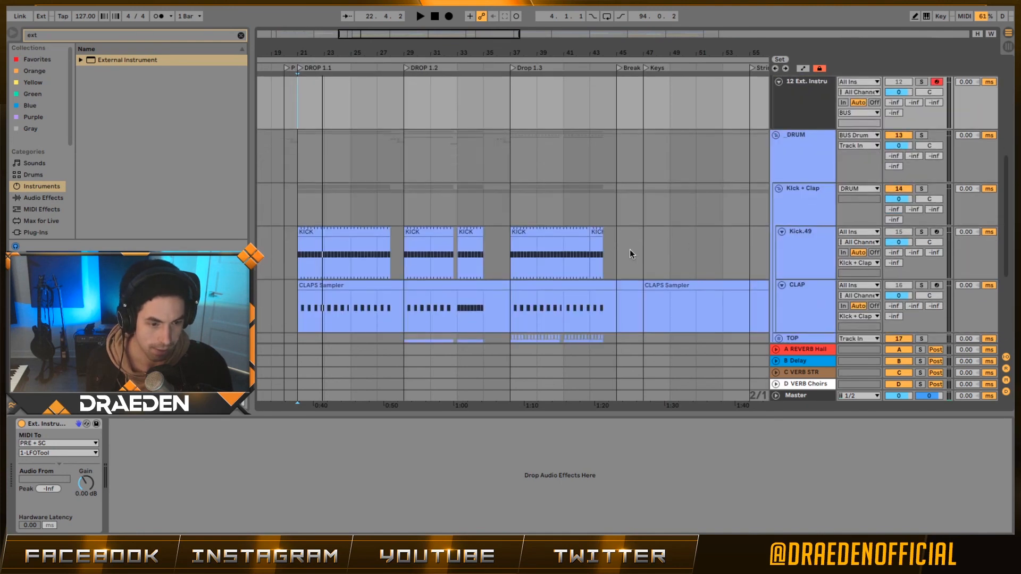
left_click_drag(489, 35, 488, 12)
left_click_drag(717, 276, 339, 264)
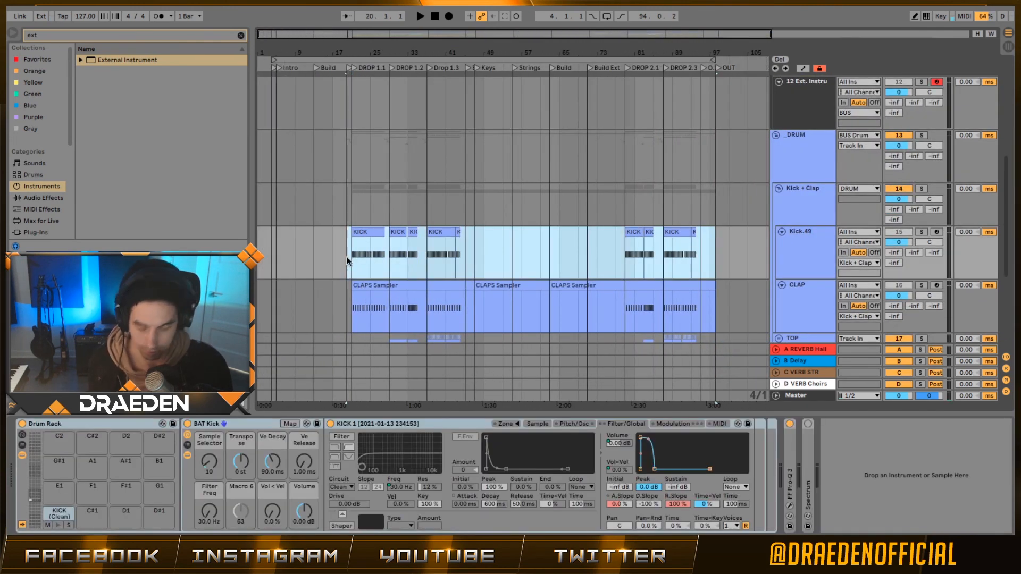
scroll(353, 218, "up", 5)
left_click(347, 272)
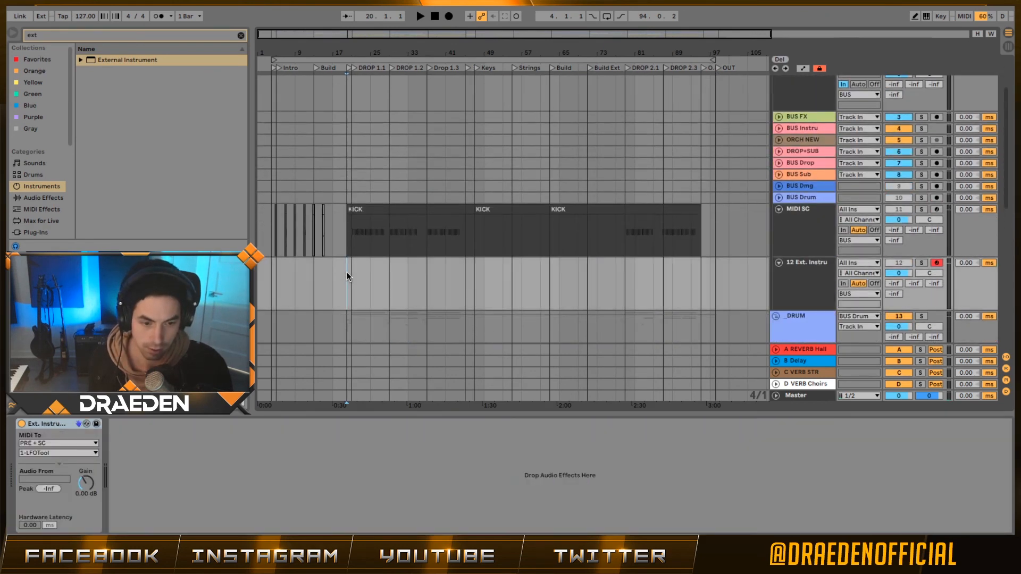
key("ctrl+v")
- Rename the External Instrument track MIDI KICK and select the opening stretch of its first KICK clip
key("ctrl+r")
type("M")
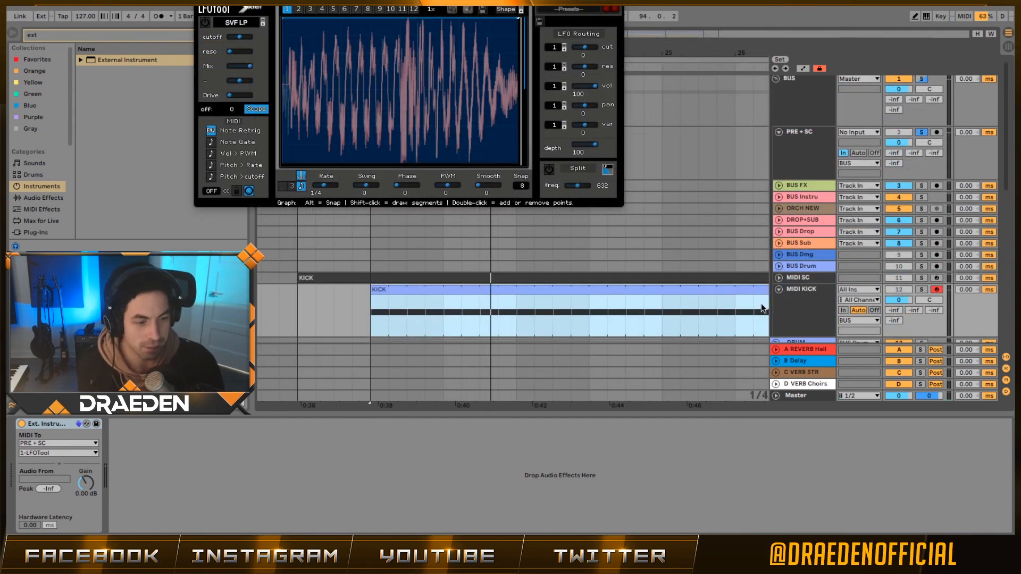
left_click(780, 305)
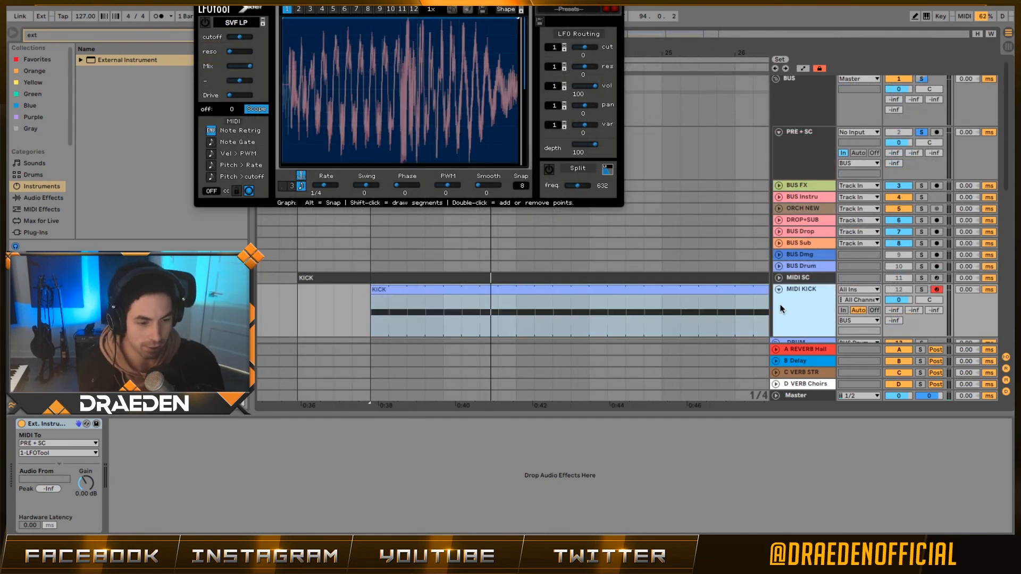
left_click_drag(371, 317, 436, 316)
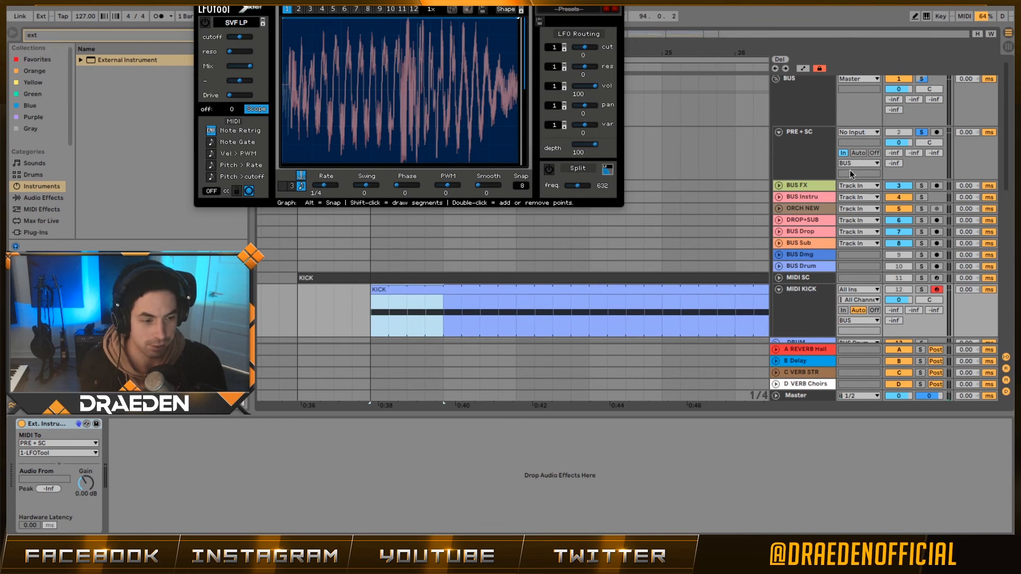
- Shape the PRE + SC LFOTool curve to rise from zero to full level early in the cycle, playing the drop to check it
left_click(813, 161)
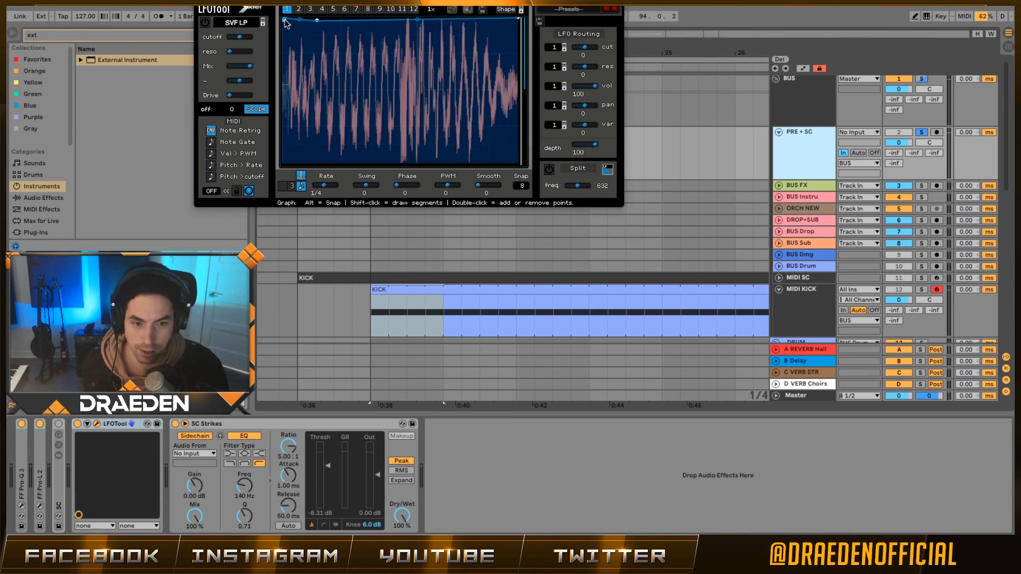
left_click_drag(286, 23, 272, 171)
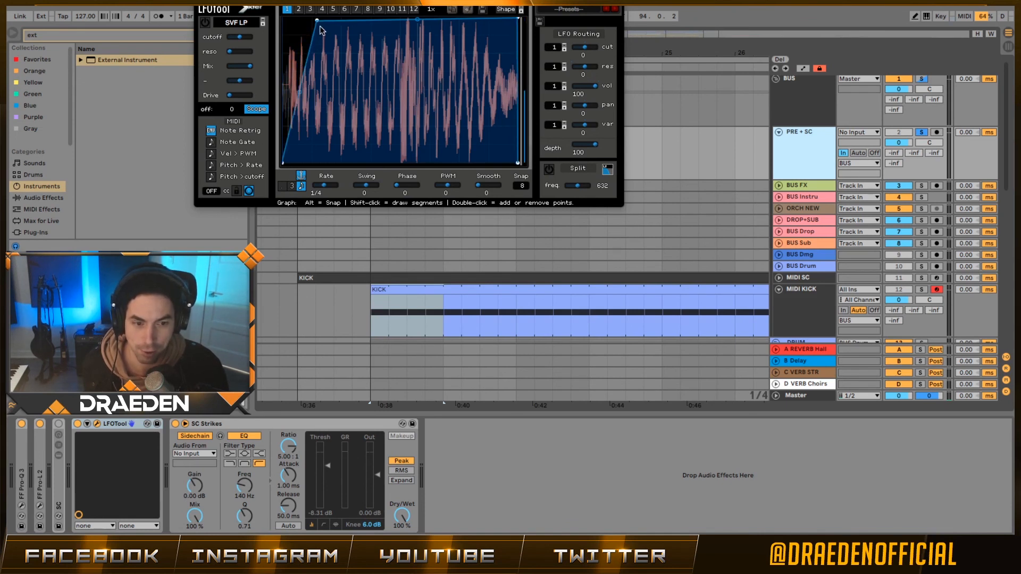
left_click_drag(318, 22, 314, 10)
left_click_drag(298, 92, 308, 135)
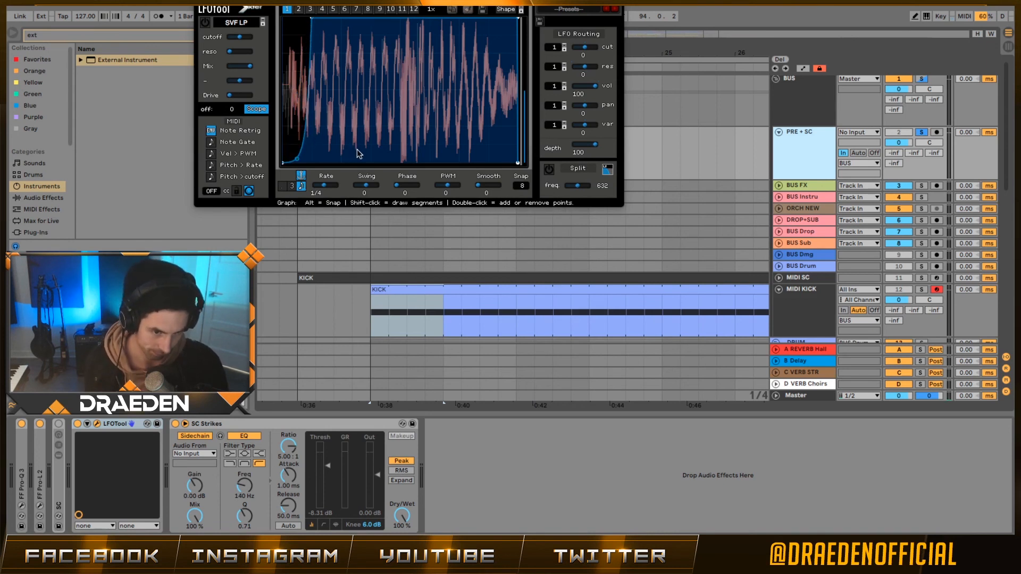
key("space")
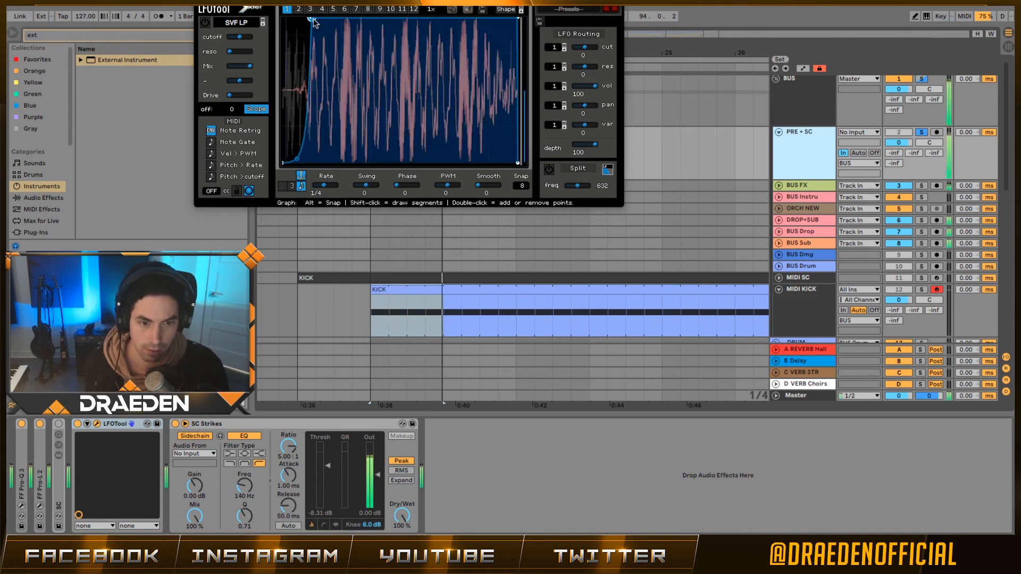
left_click_drag(315, 16, 325, 14)
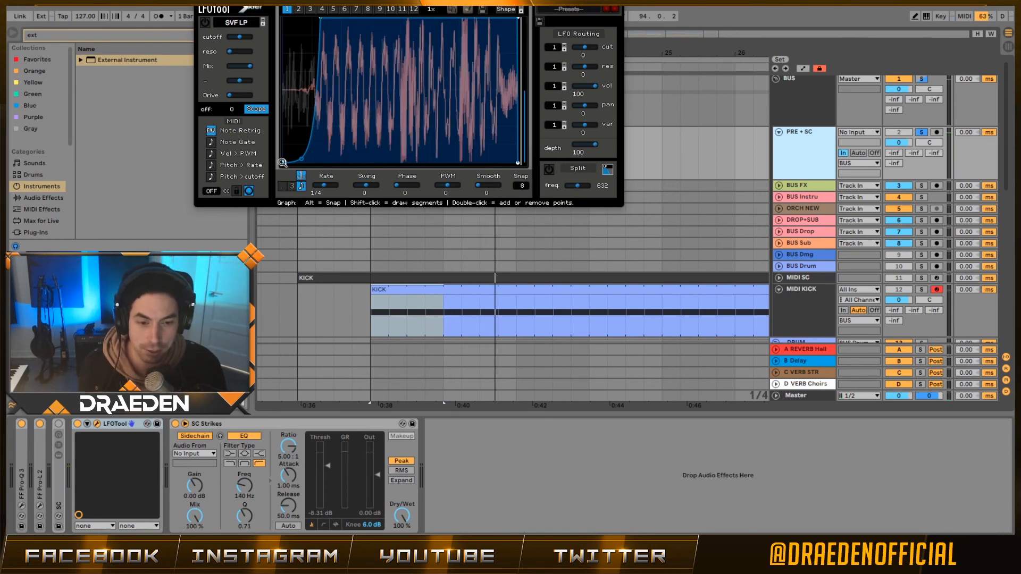
- Reshape the LFOTool curve to start at full level, dip quickly to zero, hold there briefly, and ramp back to full
mouse_move(282, 162)
left_mouse_down()
mouse_move(267, 91)
mouse_move(270, 184)
mouse_move(282, 175)
left_mouse_up()
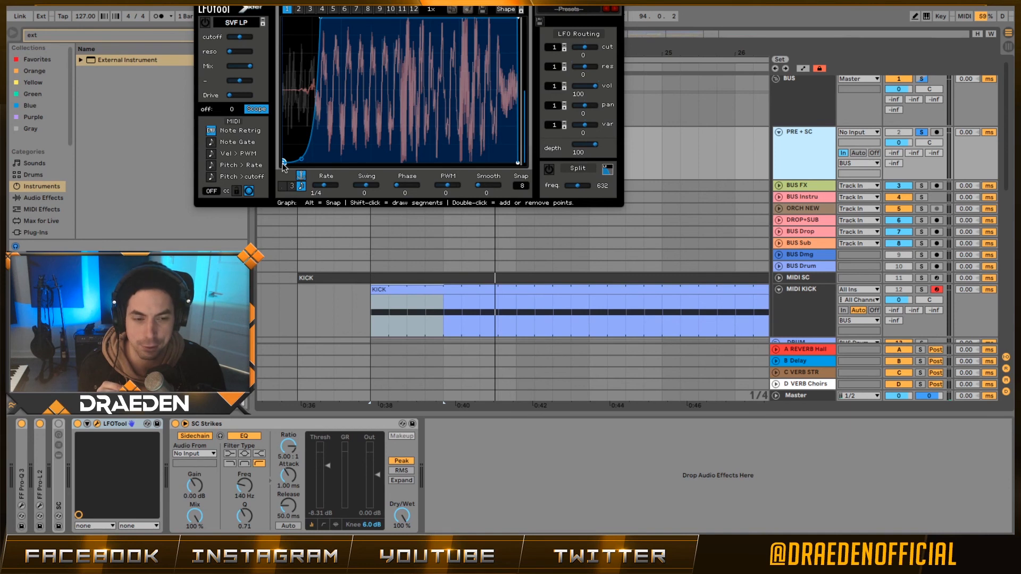
left_click_drag(285, 163, 324, 168)
double_click(323, 163)
double_click(367, 46)
left_click_drag(369, 44, 368, 11)
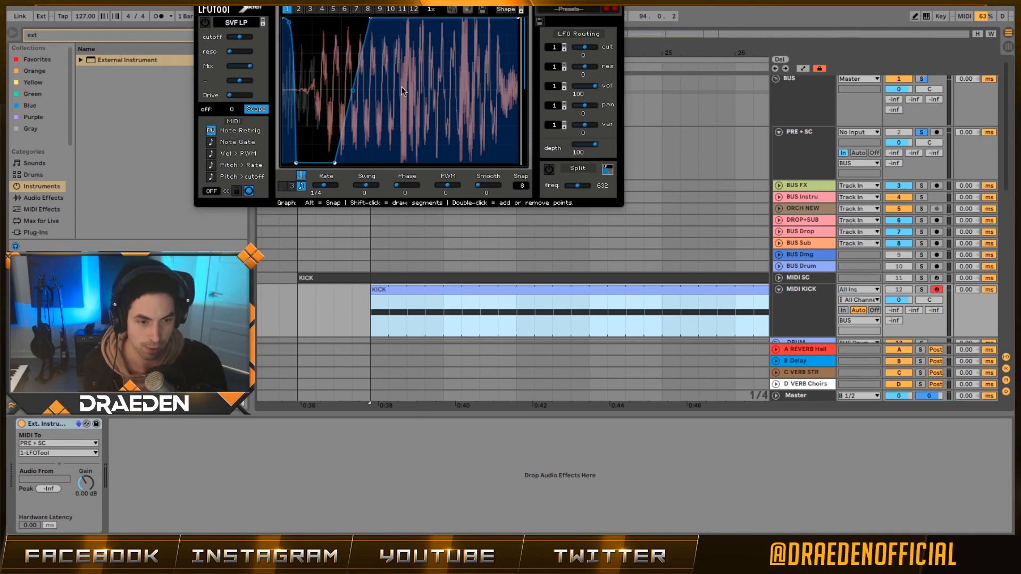
- Select all the KICK clips on the MIDI KICK track and shift them 1/64 note earlier
left_click_drag(390, 0, 607, 35)
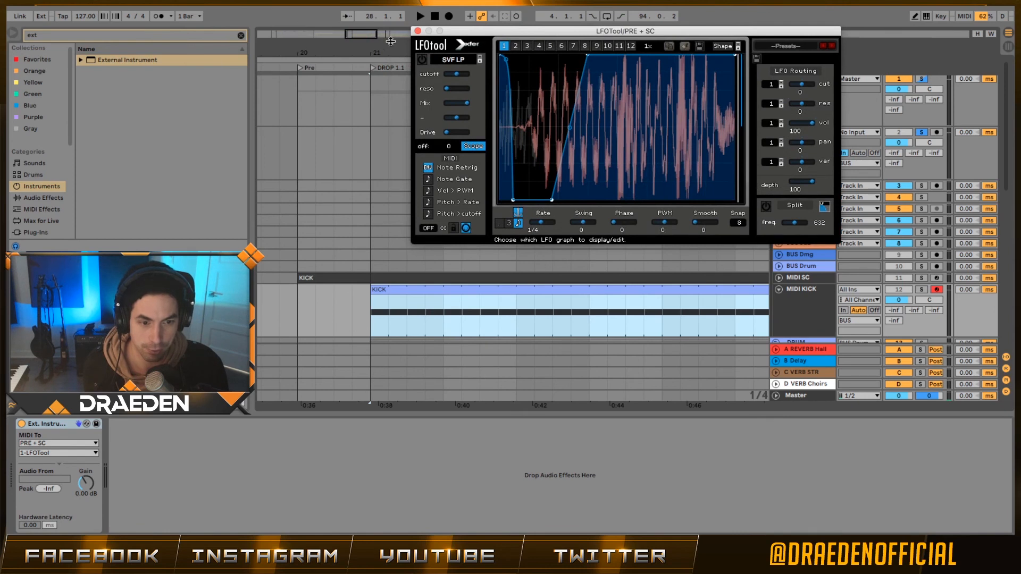
mouse_move(354, 34)
left_mouse_down()
mouse_move(354, 53)
mouse_move(355, 35)
left_mouse_up()
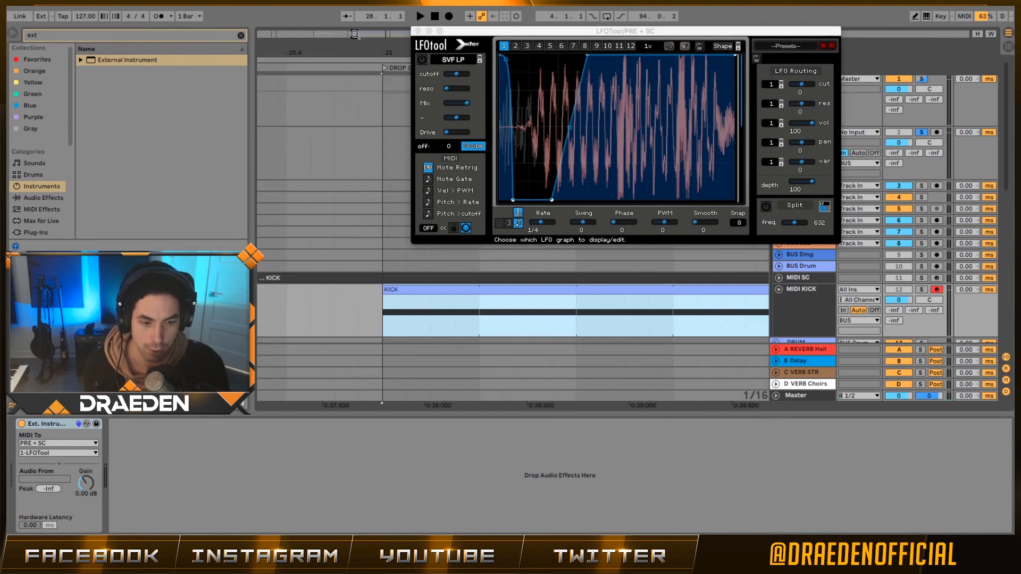
left_click(417, 292)
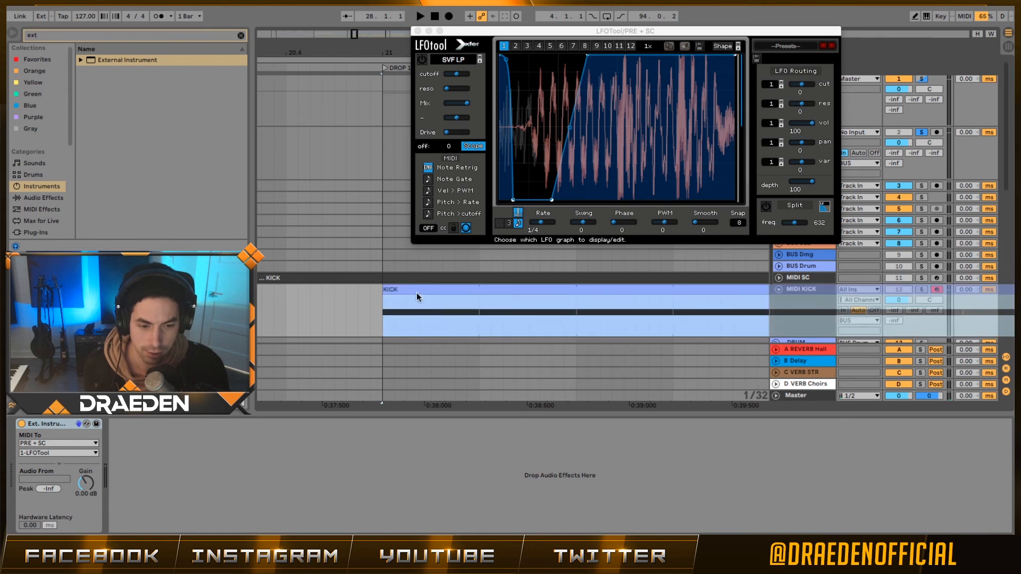
left_click_drag(354, 34, 330, 32)
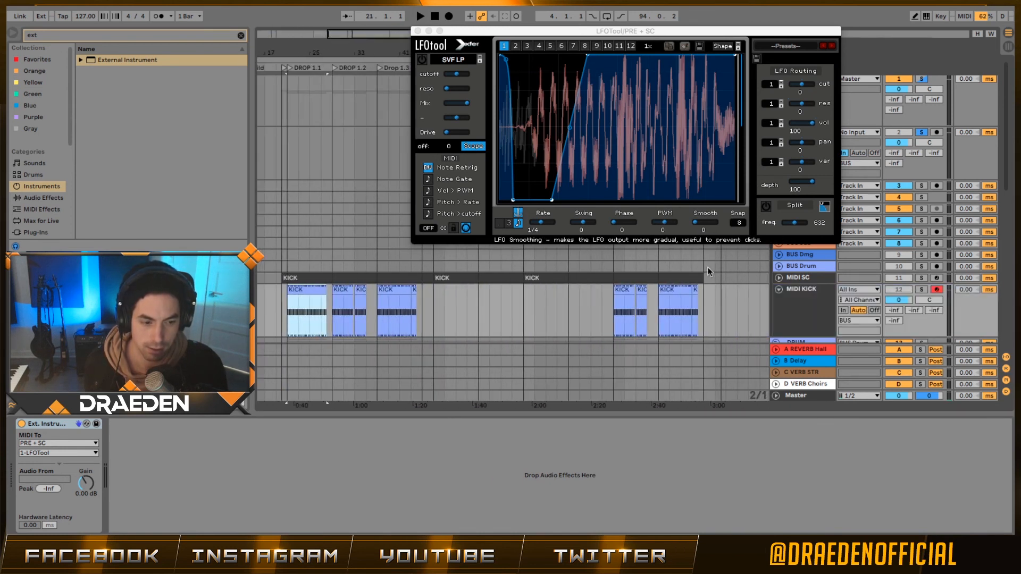
left_click_drag(726, 327, 288, 314)
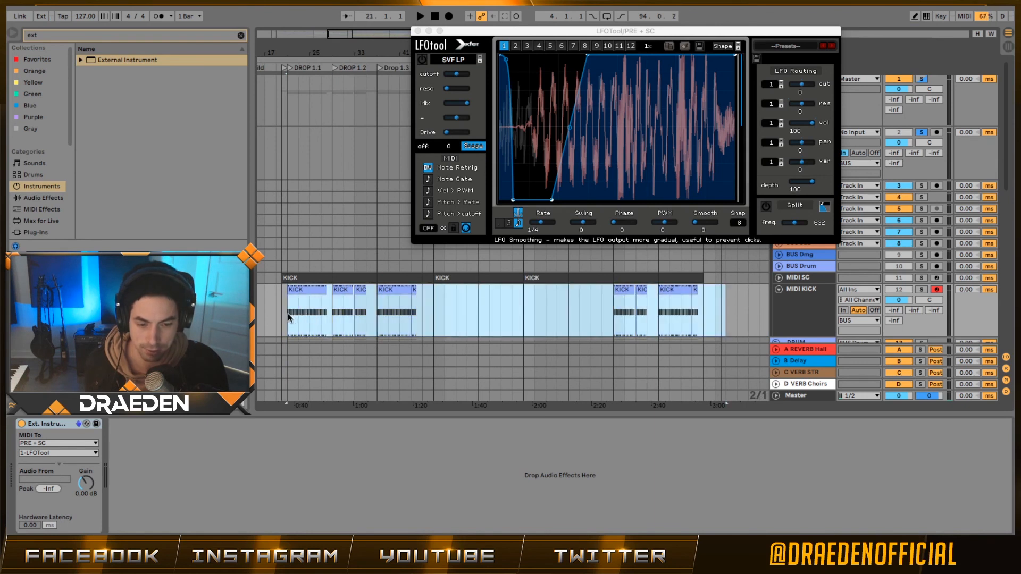
key("ctrl+j")
left_click_drag(342, 36, 355, 35)
left_click_drag(353, 52, 353, 271)
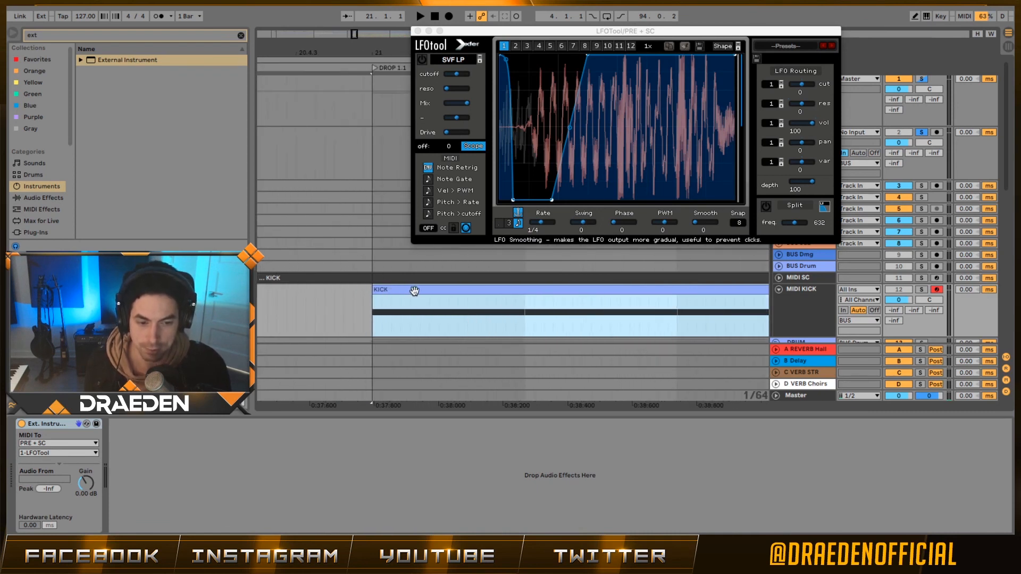
left_click_drag(413, 291, 410, 285)
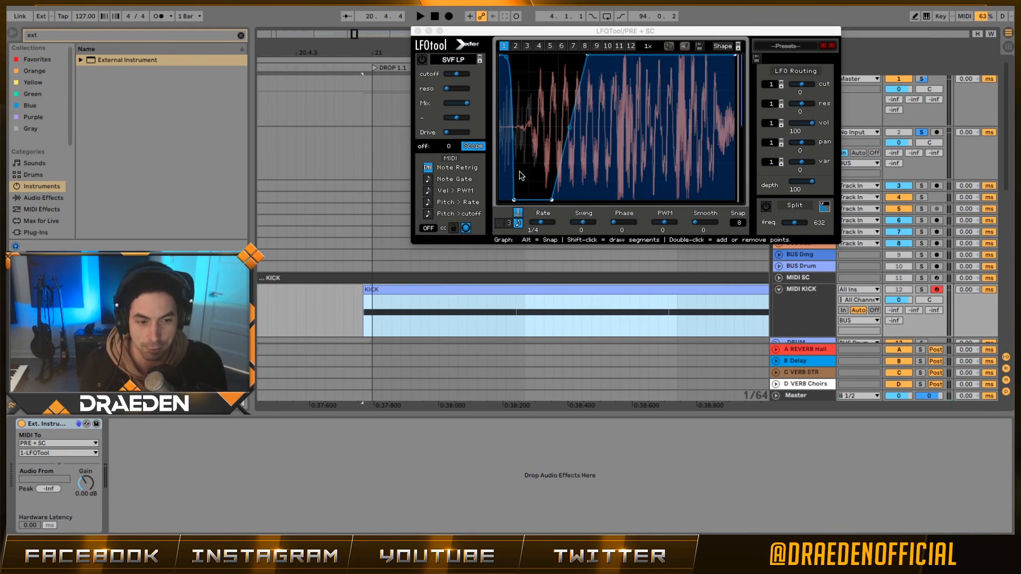
- Review the dip in the LFOTool curve, close the plug-in and examine the MIDI SC note's start just before DROP 1.1
left_click(514, 204)
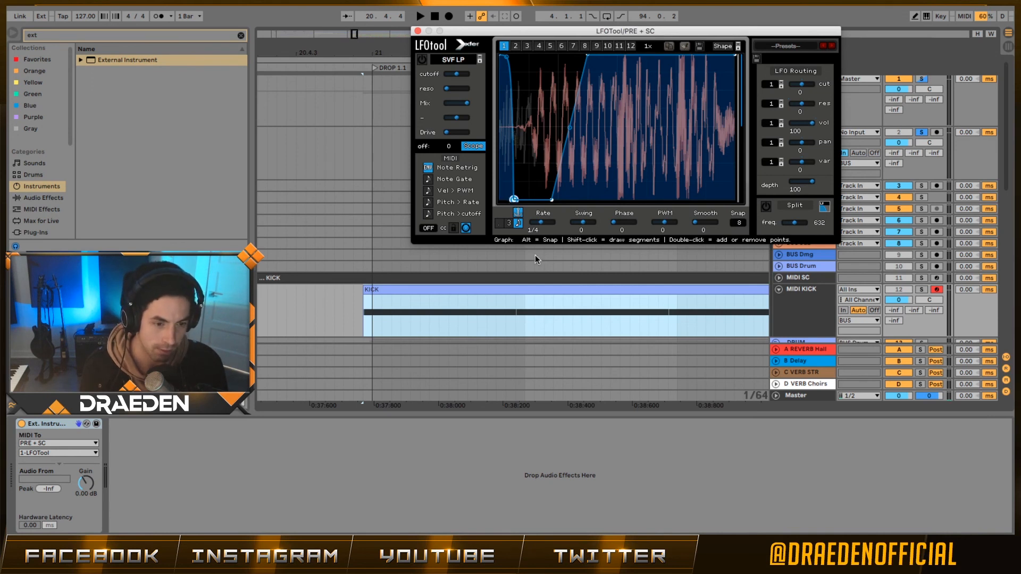
left_click_drag(518, 30, 498, 90)
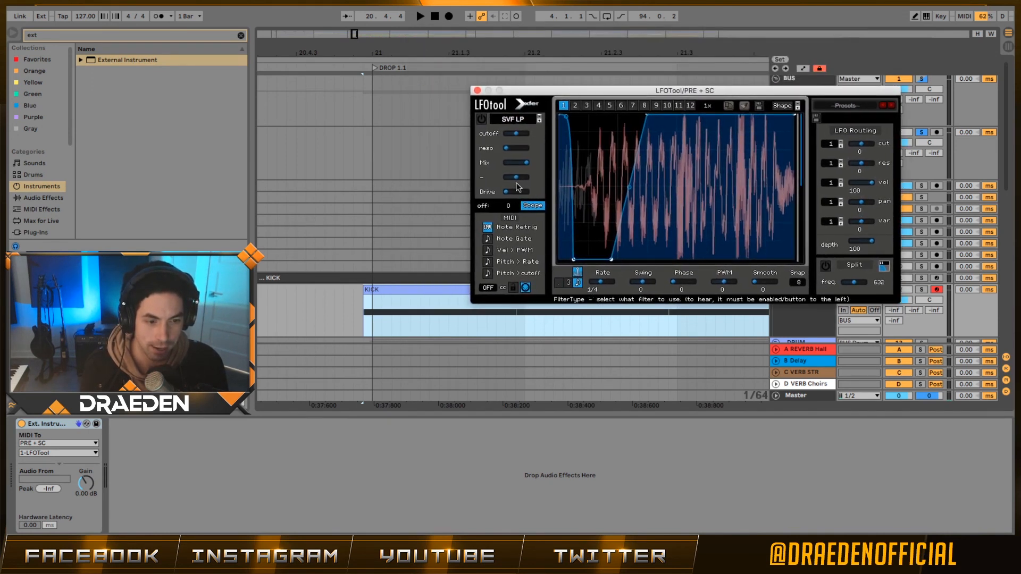
left_click(477, 90)
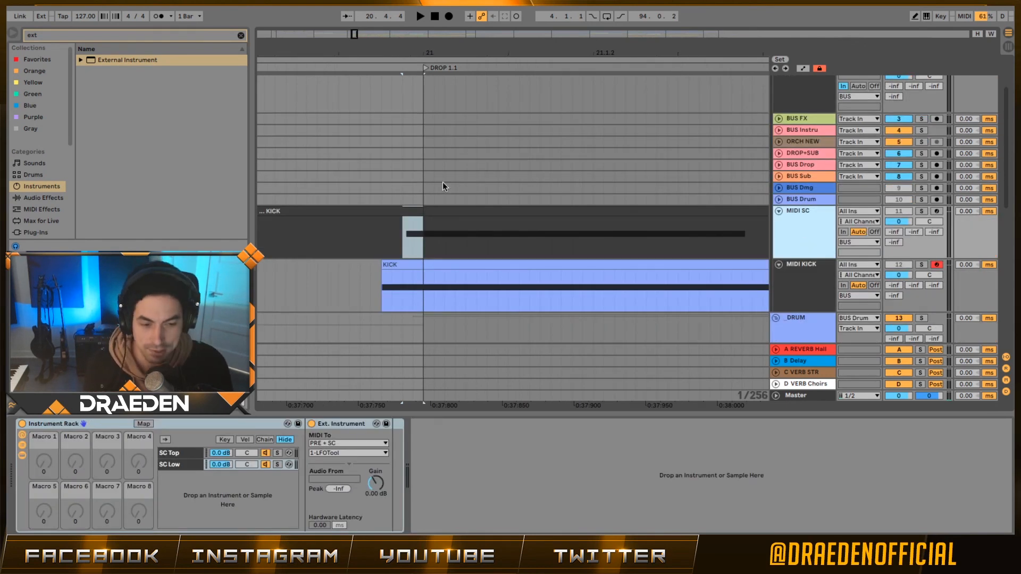
left_click_drag(408, 247, 437, 244)
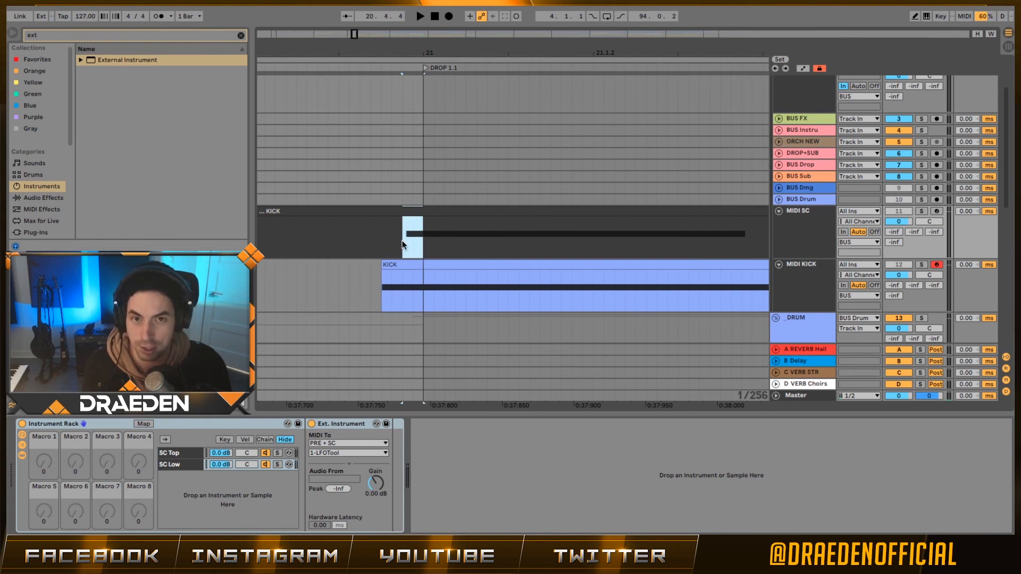
- Unfold the SC rack on PRE + SC, show its Sub chain and open that chain's LFOTool to examine its curve
scroll(402, 241, "up", 3)
left_click(733, 163)
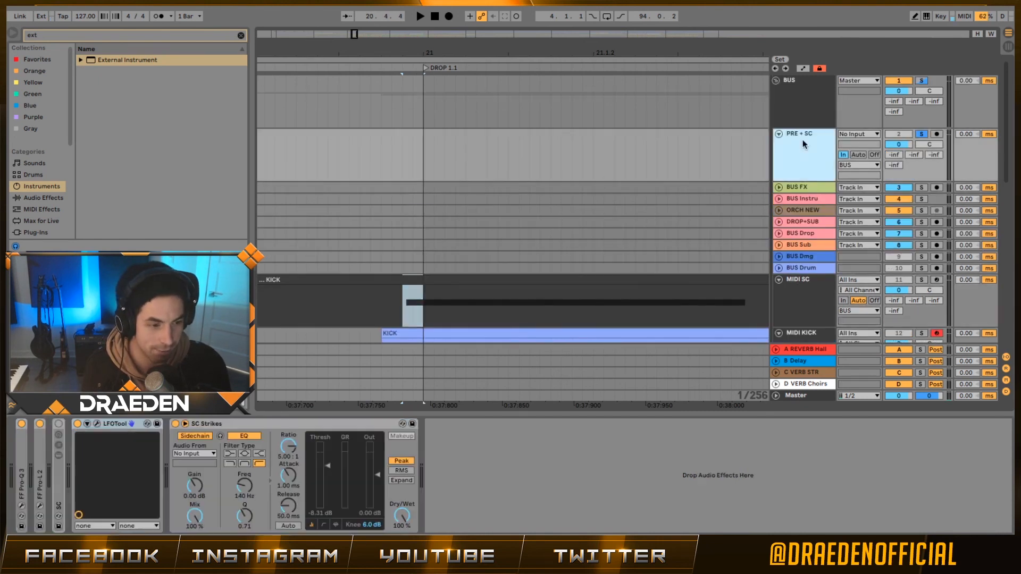
double_click(61, 483)
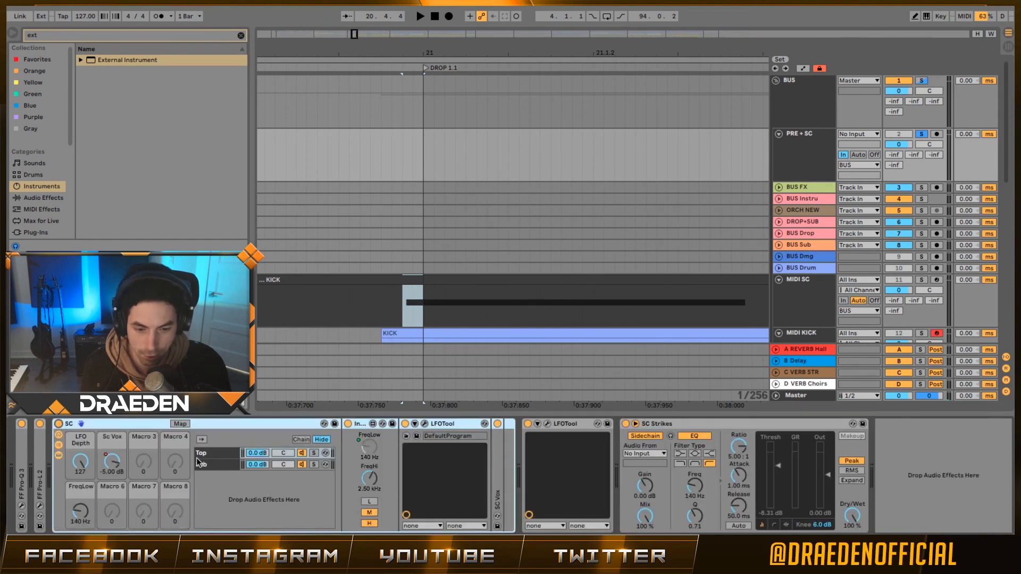
left_click(200, 464)
left_click(430, 424)
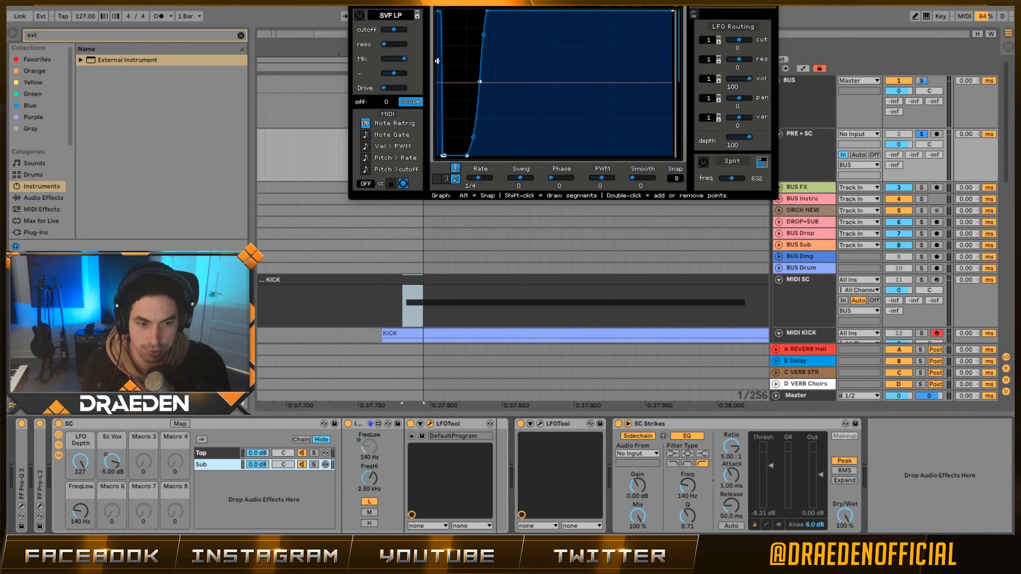
- Compare the start of the MIDI SC note with the start of the MIDI KICK clip just before DROP 1.1
left_click_drag(395, 310, 426, 314)
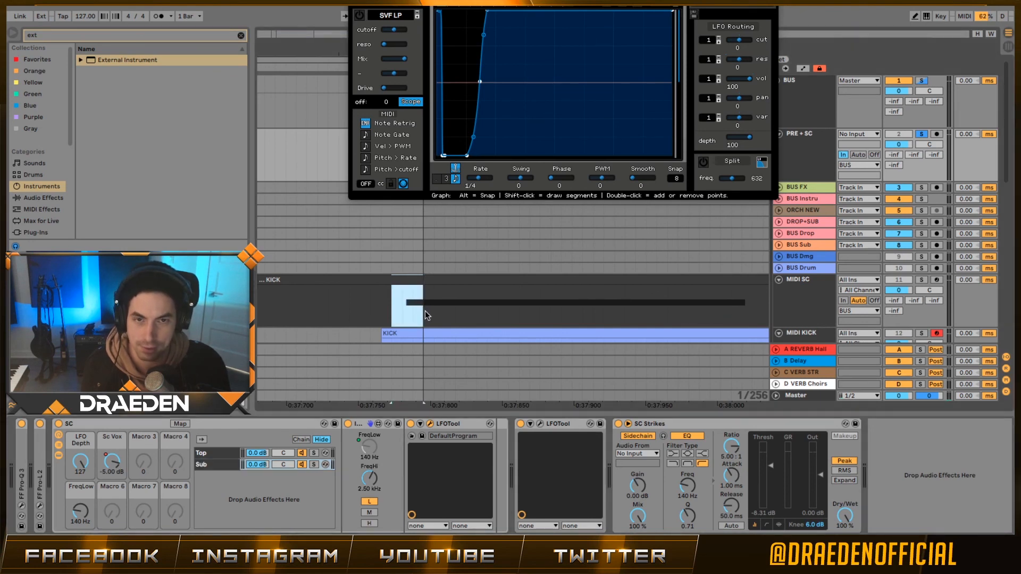
scroll(426, 313, "down", 3)
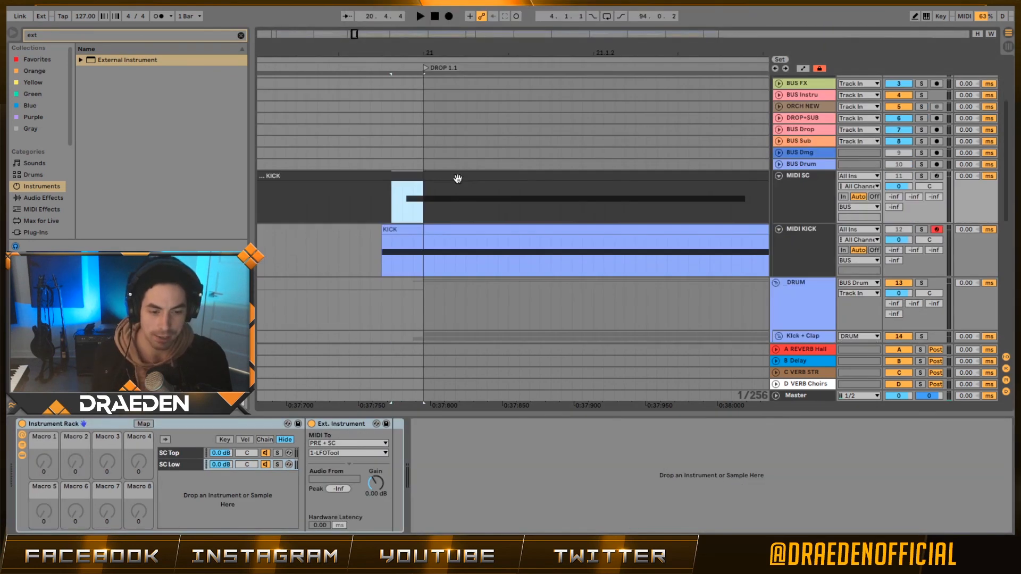
left_click(499, 257)
scroll(499, 256, "up", 2)
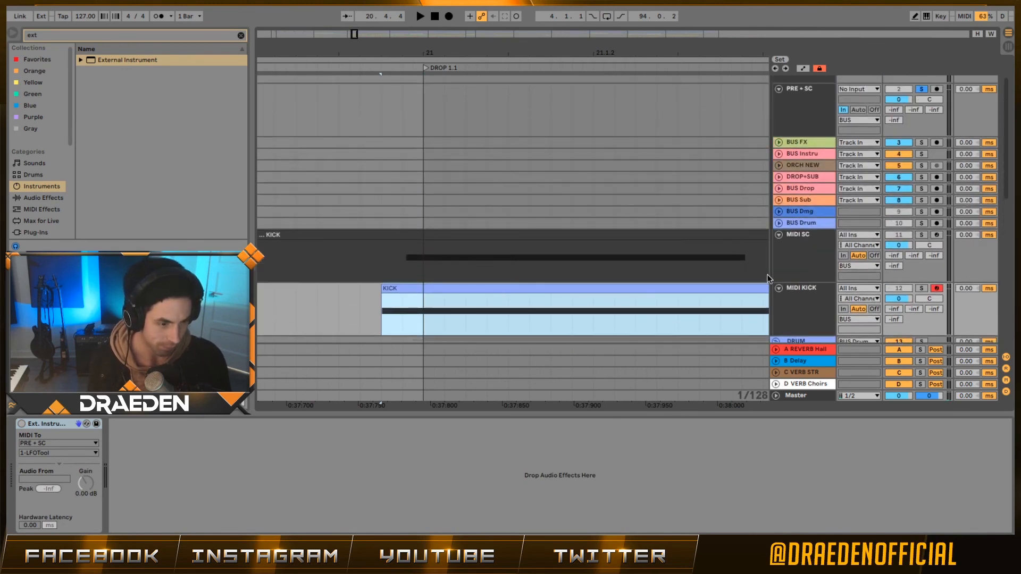
- Activate the Ext. Instrument on the MIDI KICK track and deactivate the SC rack on PRE + SC
left_click(808, 267)
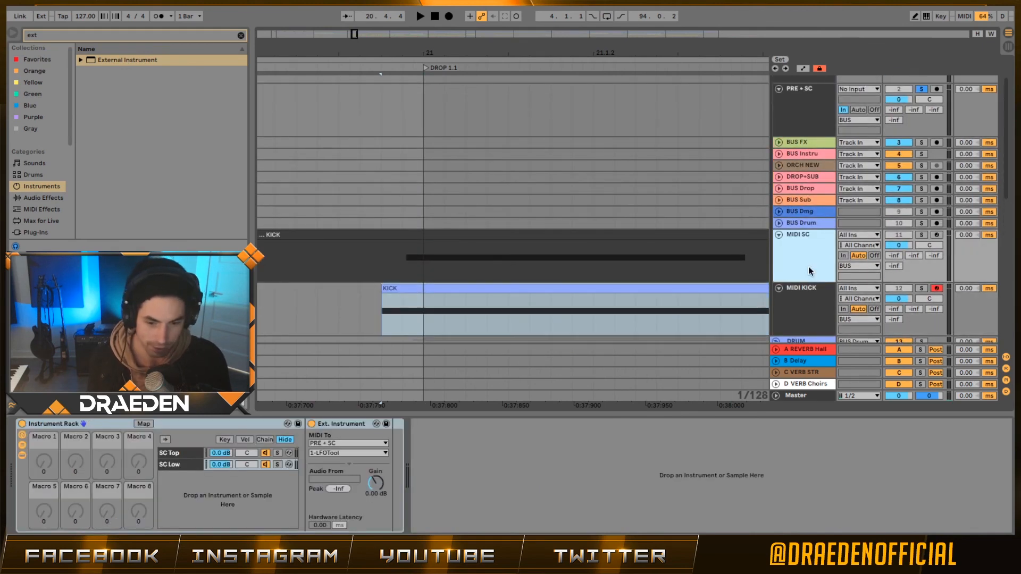
left_click(805, 310)
left_click(23, 423)
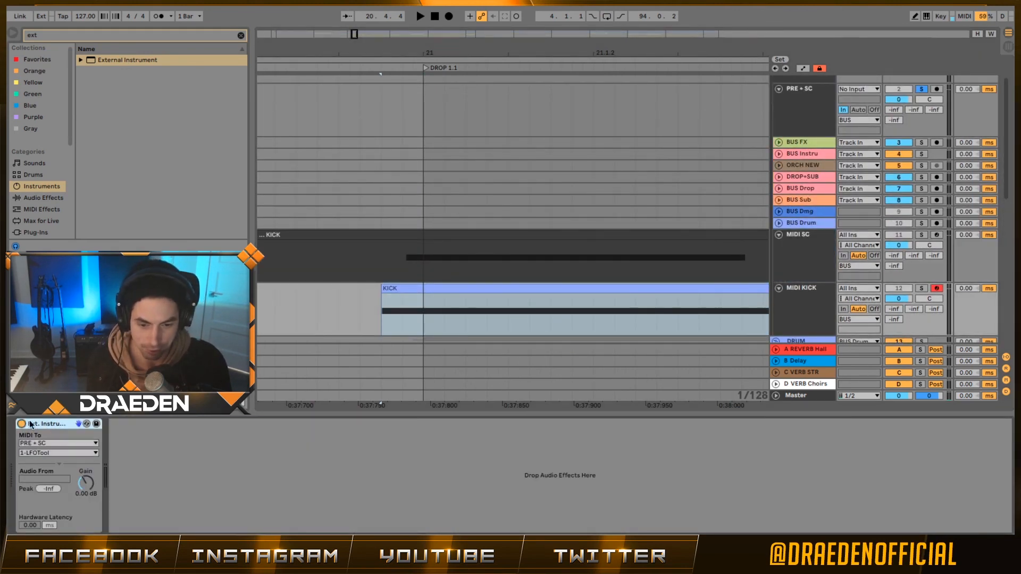
left_click(817, 260)
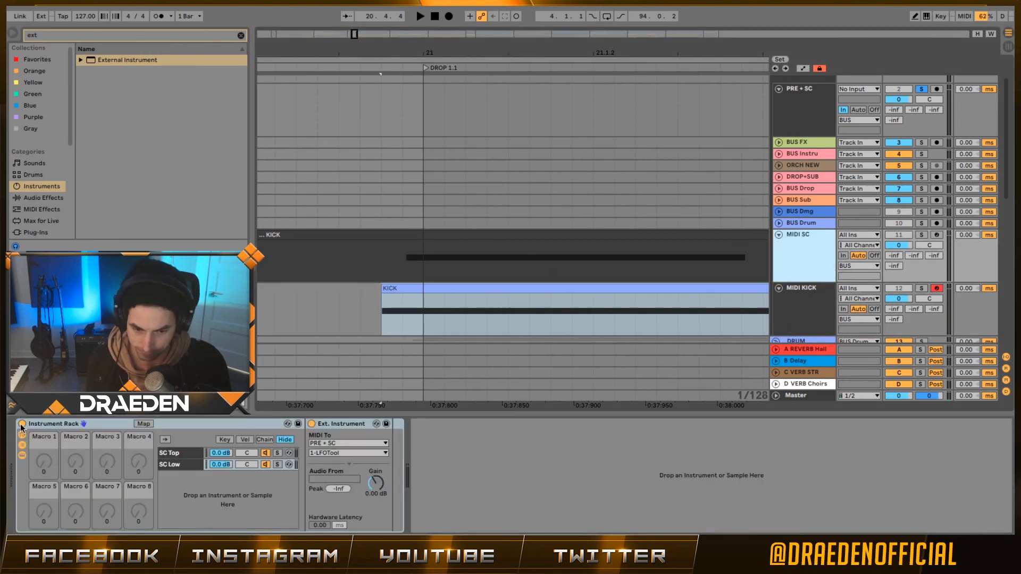
left_click(856, 116)
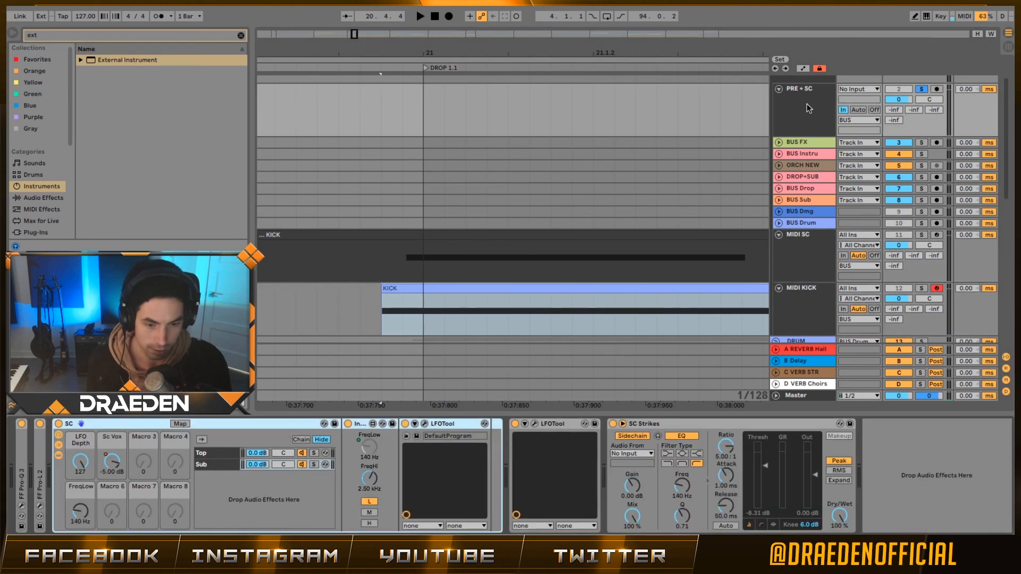
left_click(57, 423)
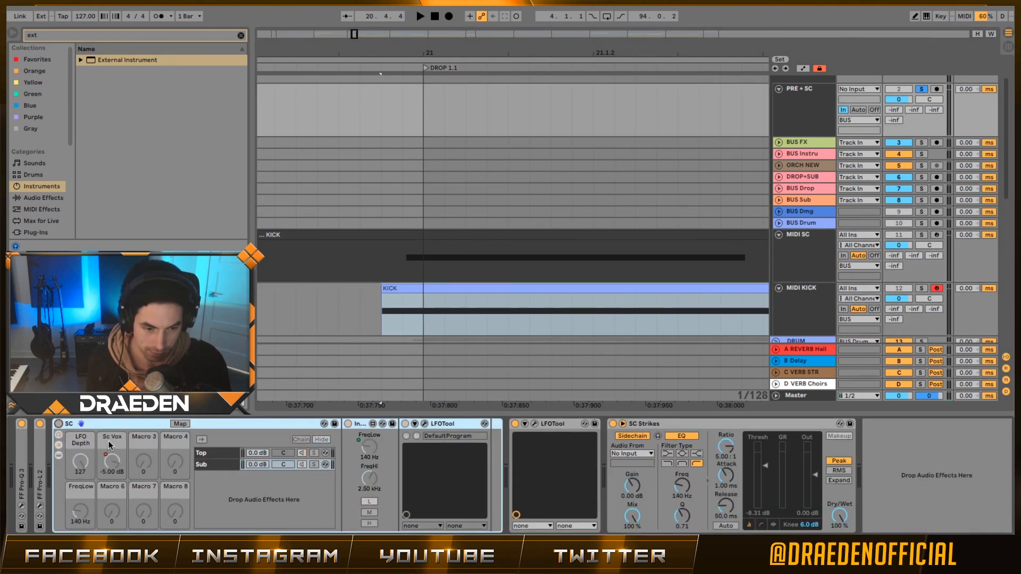
- Open the LFOTool that follows the SC rack on PRE + SC and move the start of its curve's zero hold later
left_click(535, 424)
left_click_drag(575, 95, 677, 93)
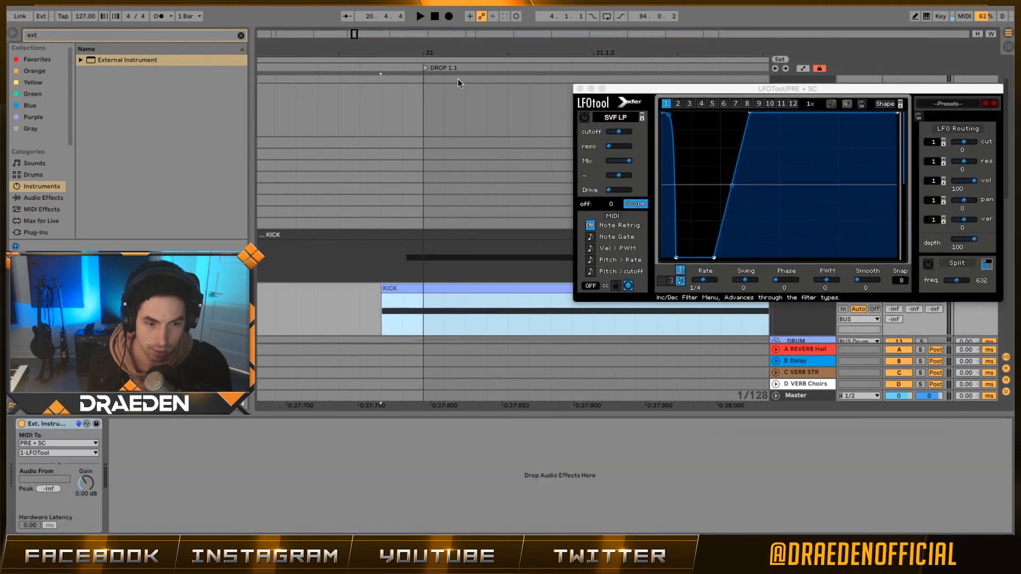
left_click(458, 78)
left_click_drag(354, 35, 355, 26)
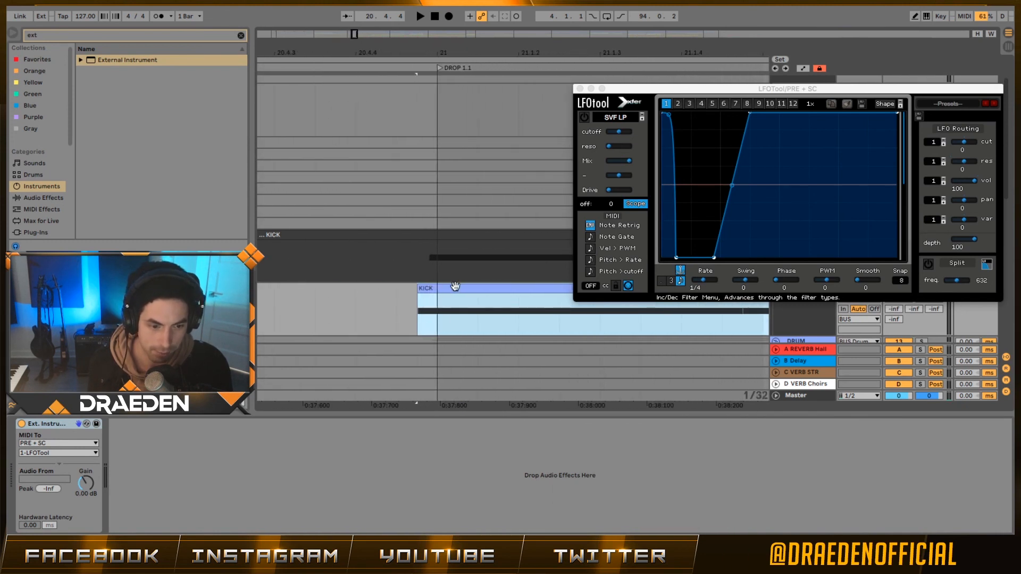
left_click_drag(676, 257, 720, 257)
scroll(518, 190, "up", 2)
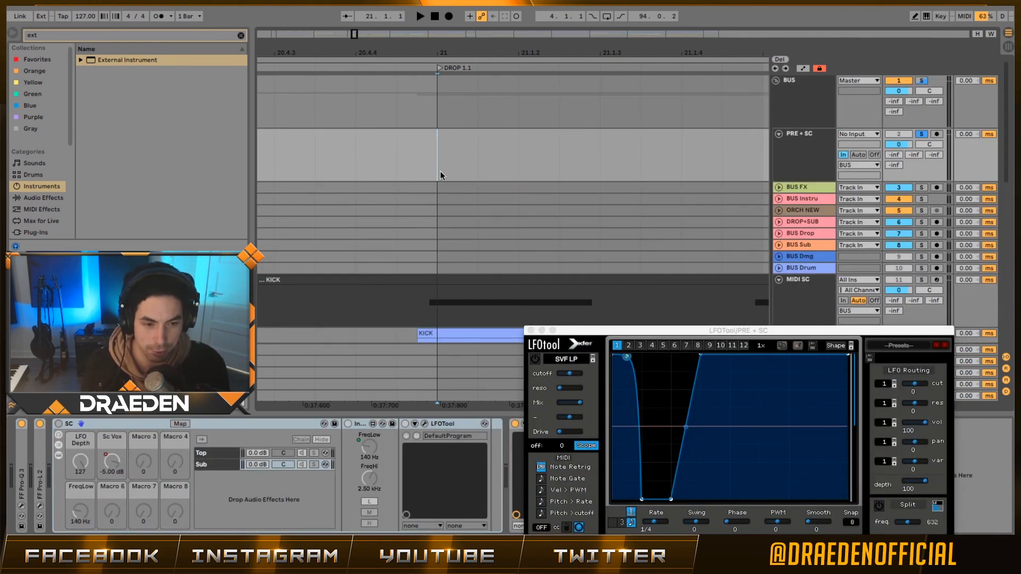
- Insert an audio track below PRE + SC, set its volume to 0 and take its input from PRE + SC
left_click_drag(441, 168, 458, 165)
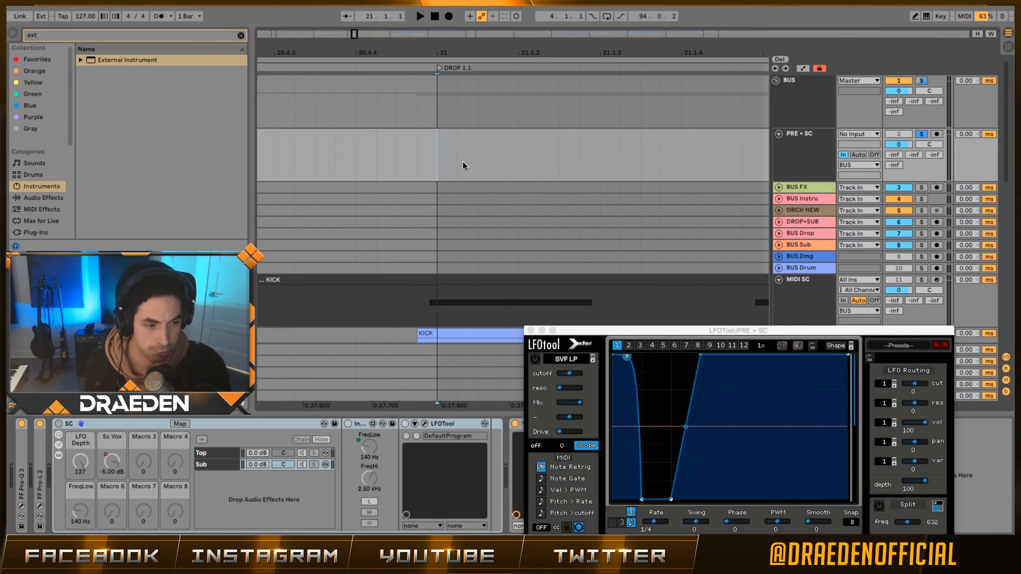
left_click(803, 167)
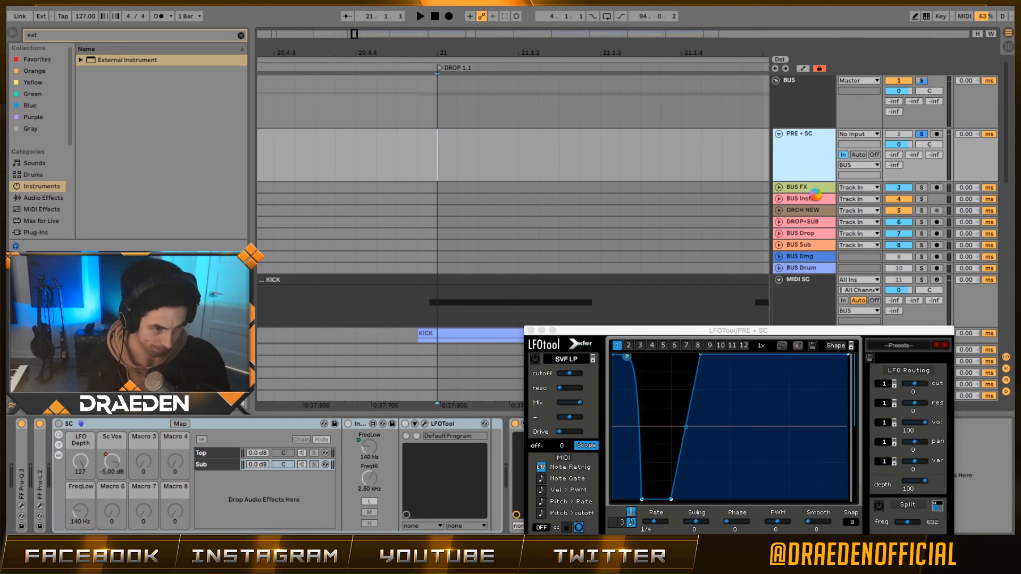
key("ctrl+t")
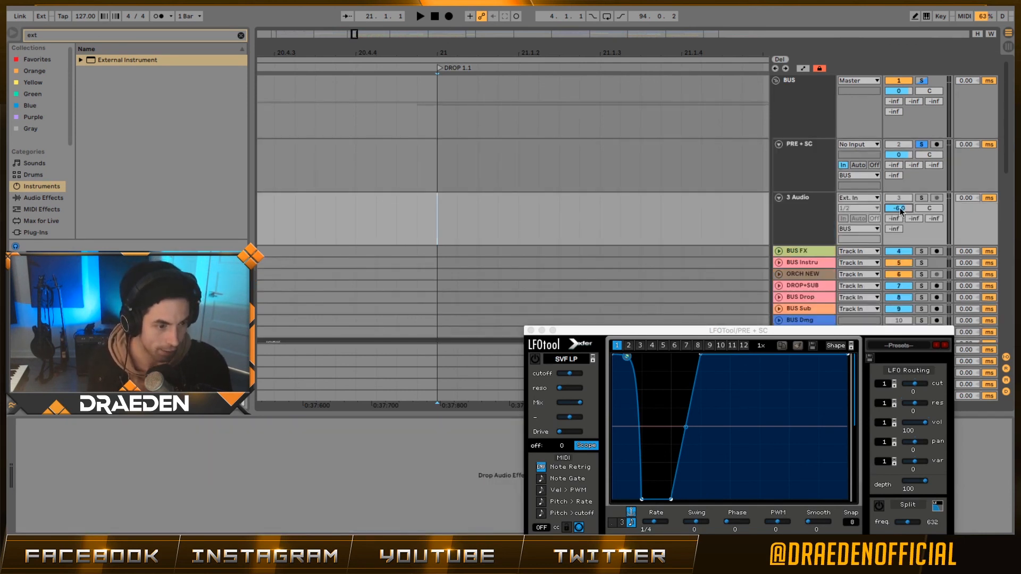
left_click(809, 153)
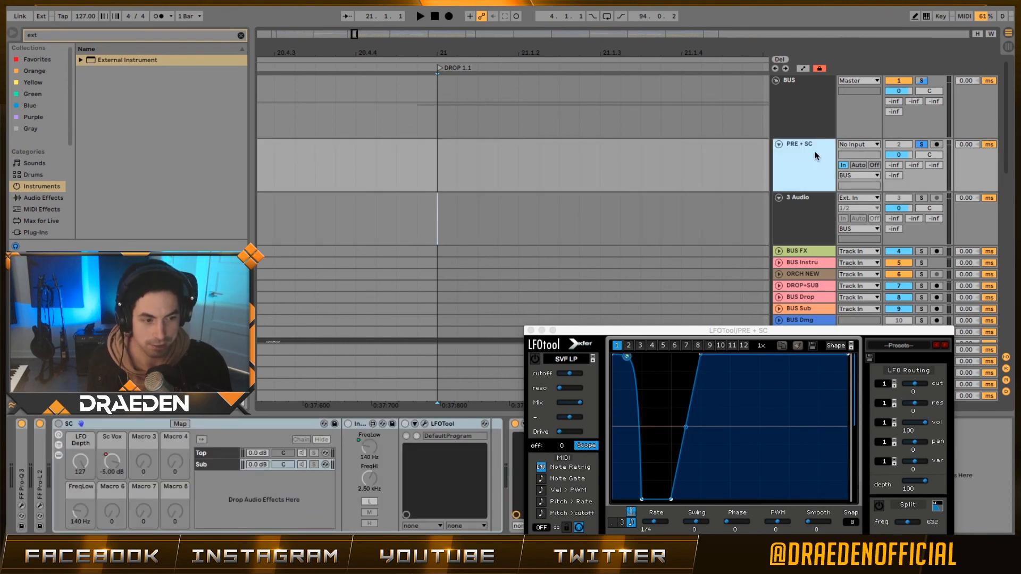
left_click(796, 216)
left_click(861, 198)
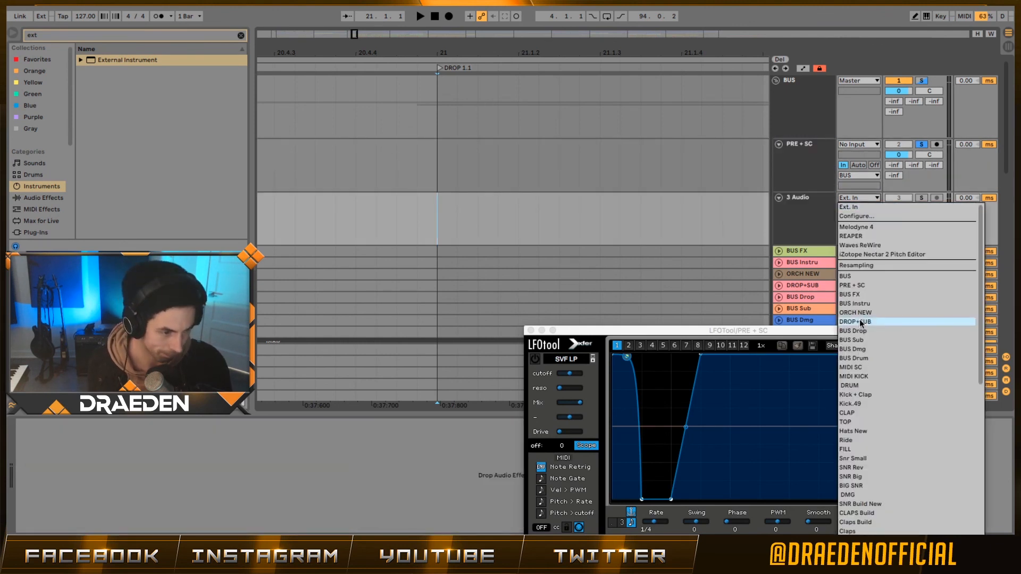
- Arm the new audio track and record the PRE + SC output from just before DROP 1.1
left_click(380, 214)
scroll(381, 214, "down", 3)
left_click(937, 132)
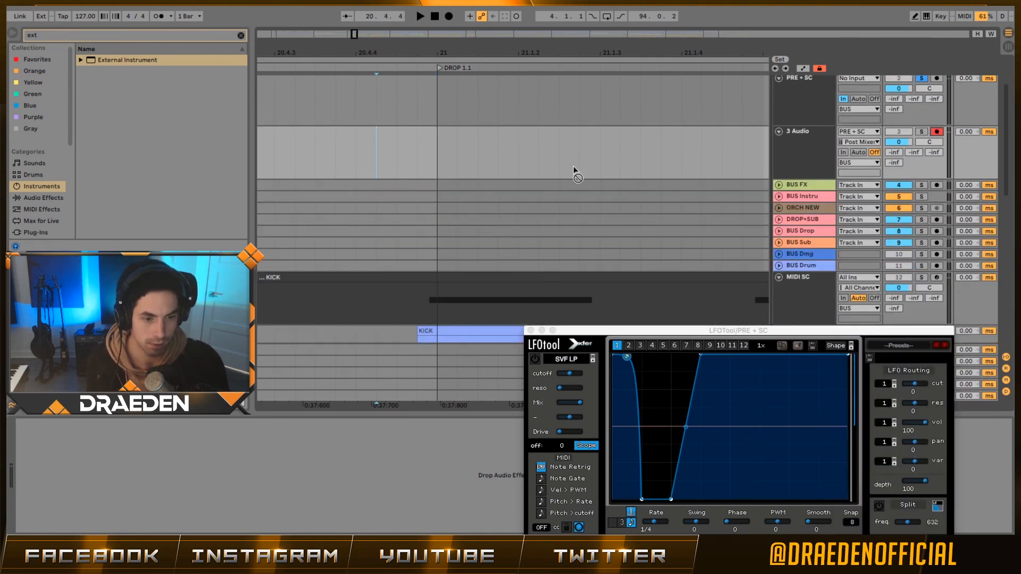
key("F9")
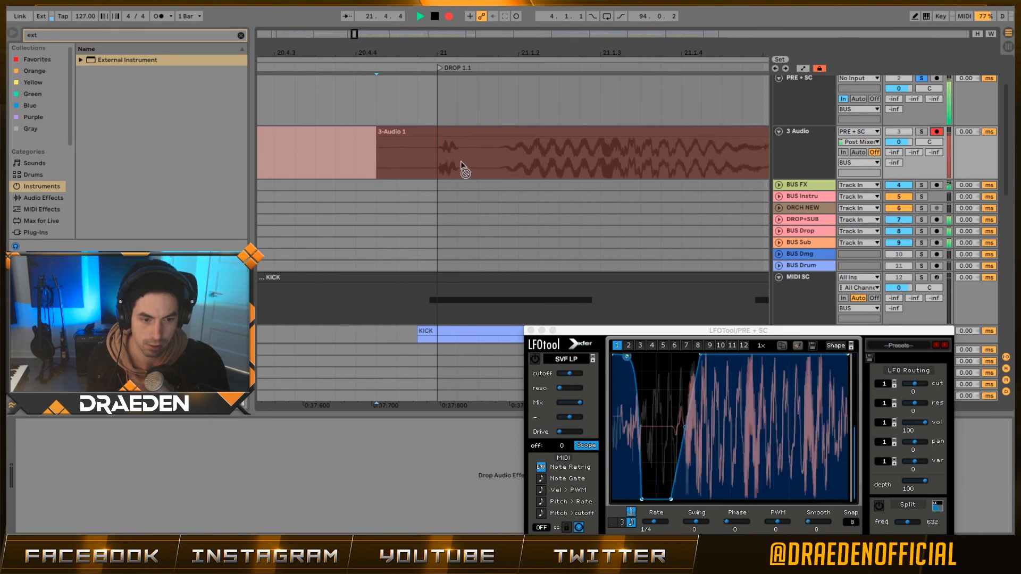
key("space")
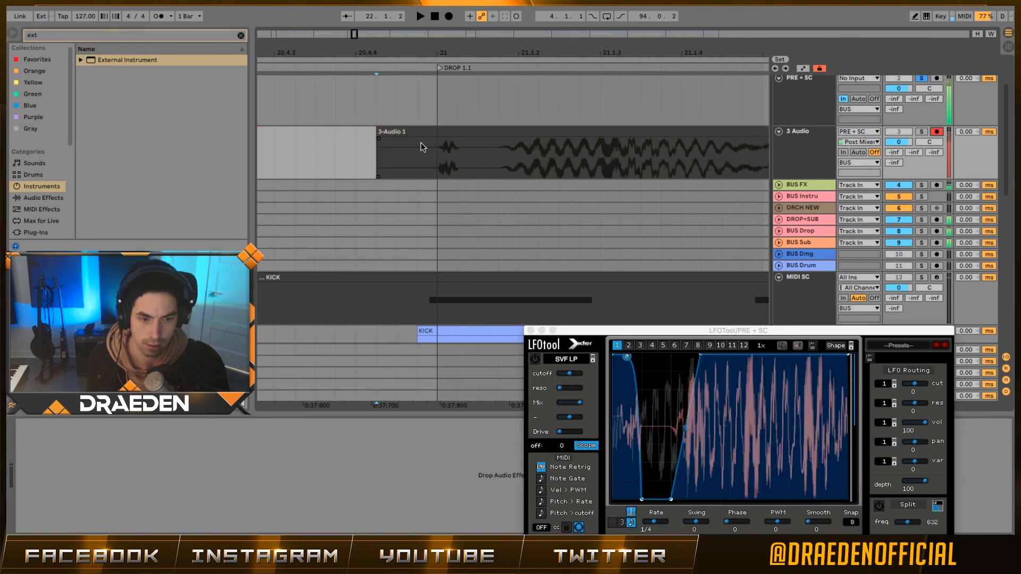
- Mark the silent gap in the recorded clip and straighten the LFOTool curve's fall into a vertical drop
left_click(448, 165)
left_click_drag(449, 165, 499, 172)
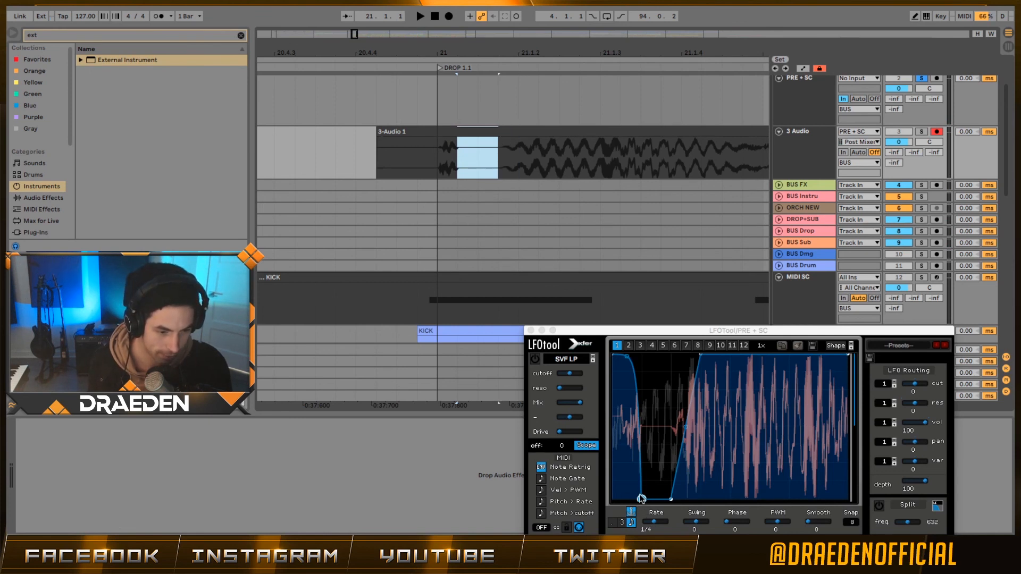
mouse_move(641, 498)
left_mouse_down()
mouse_move(625, 500)
mouse_move(642, 500)
left_mouse_up()
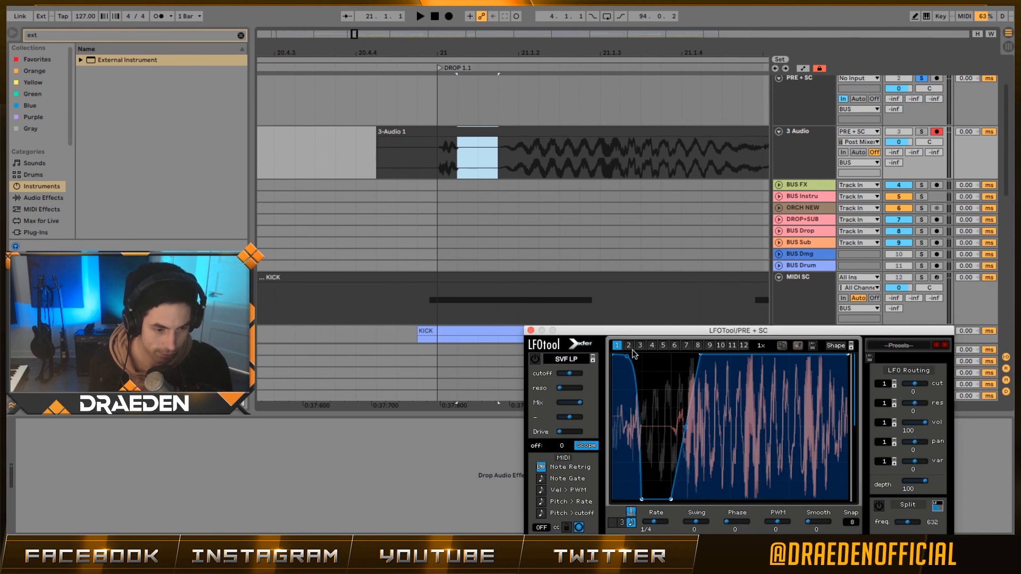
left_click_drag(634, 354, 633, 301)
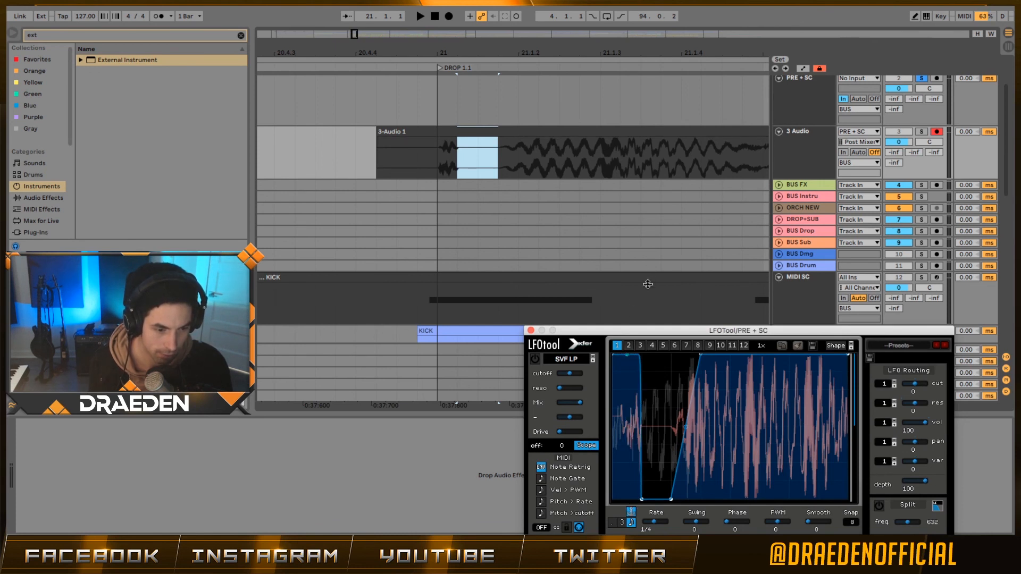
- Shift the KICK clip on the MIDI KICK track 1/64 note earlier
scroll(501, 220, "down", 4)
left_click(450, 229)
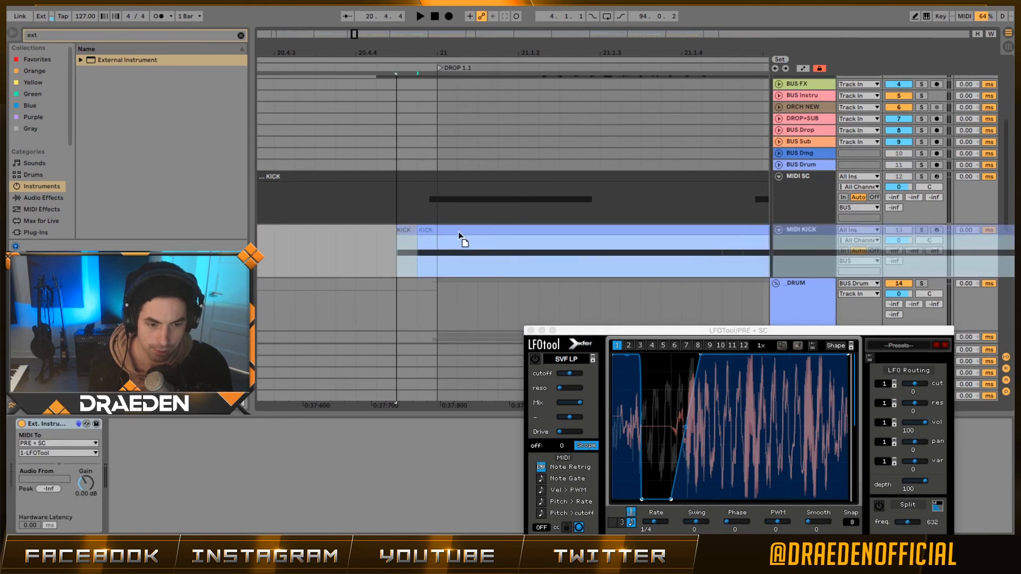
scroll(456, 233, "up", 4)
- Record the PRE + SC output over the existing take and mark the silent gap starting at DROP 1.1
left_click(419, 142)
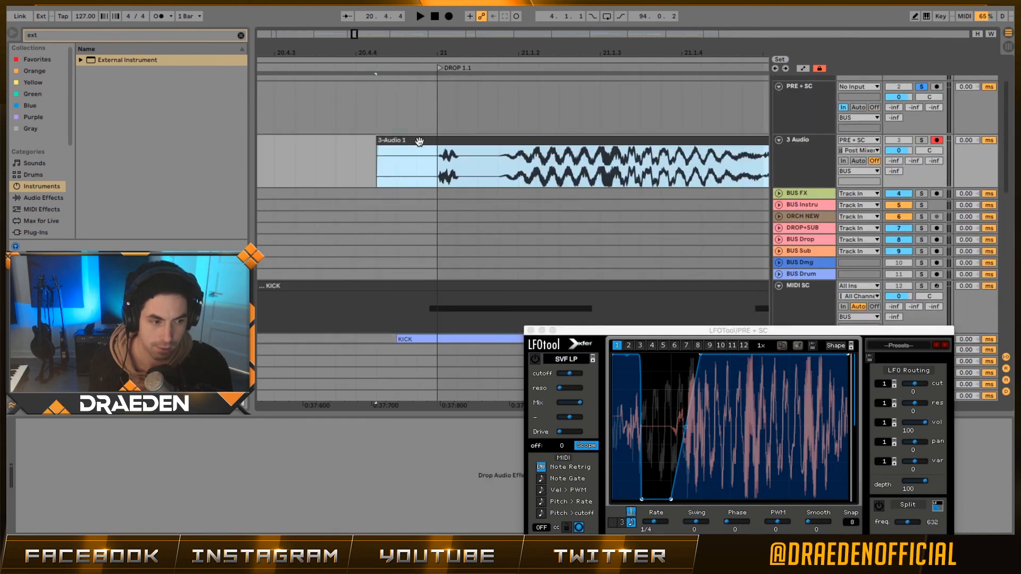
key("F9")
key("space")
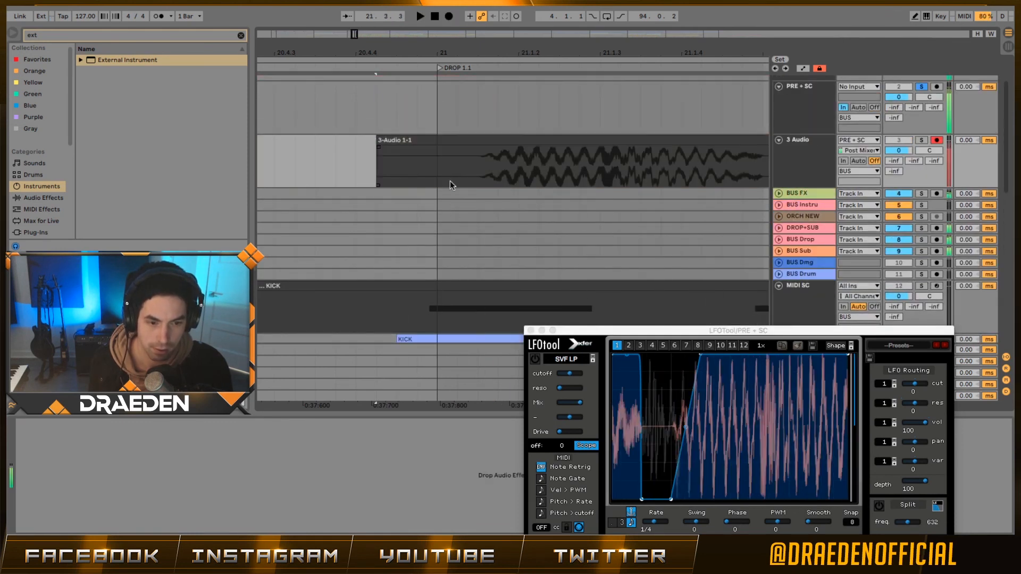
left_click_drag(436, 176, 484, 177)
scroll(446, 194, "up", 2)
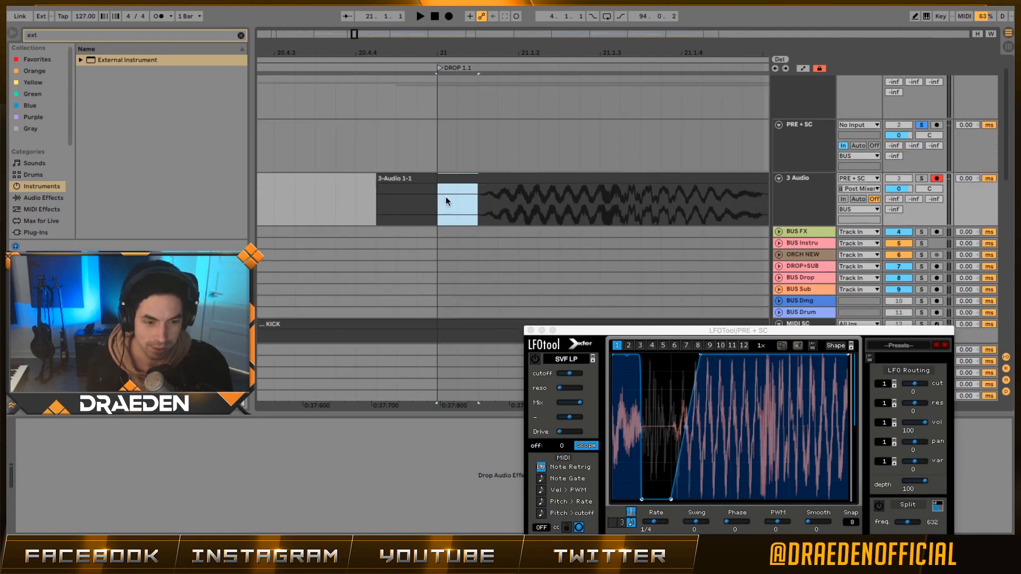
- Close the LFOTool, reactivate the SC rack on PRE + SC and view the curve of the LFOTool inside it
left_click(530, 330)
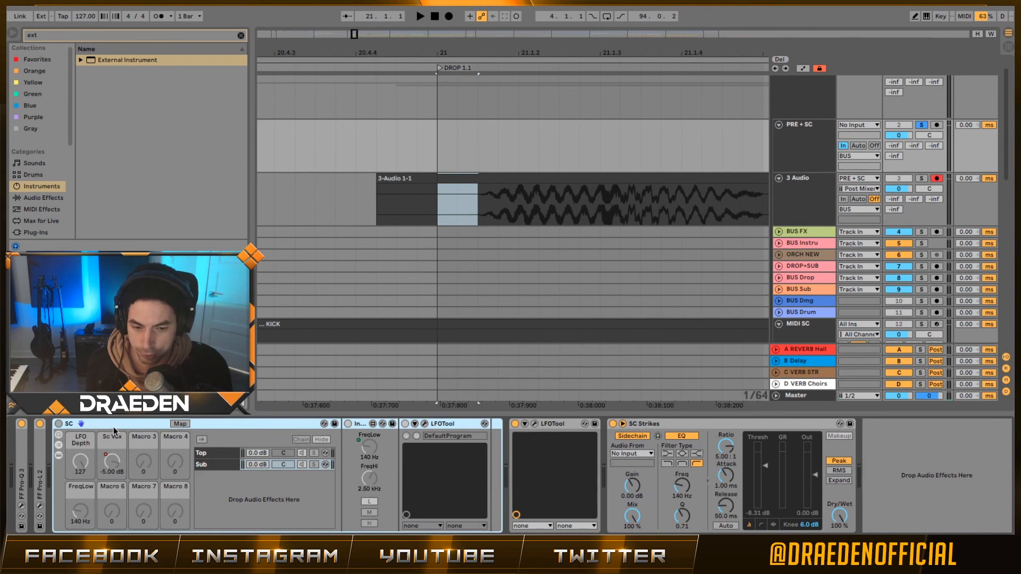
left_click(59, 423)
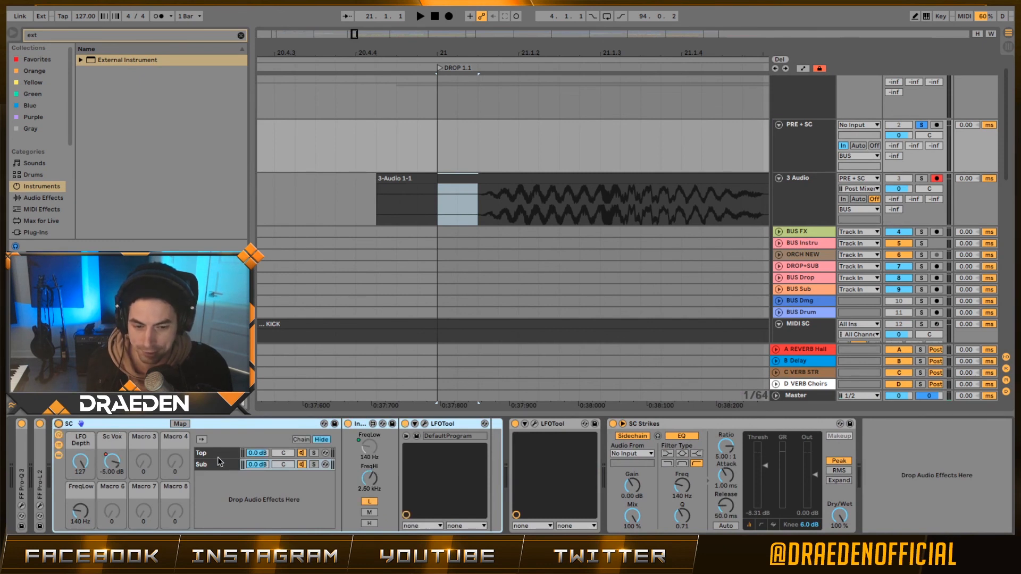
left_click(431, 423)
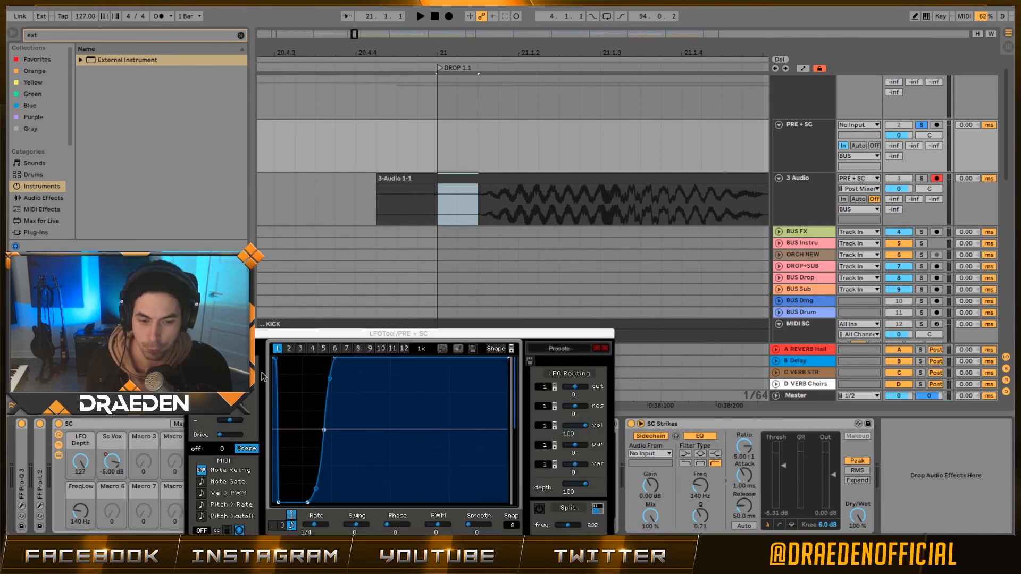
left_click(190, 334)
- Compare the SC rack's Sub and Top chains, unfold the Top chain's band splitter and open the Sub chain's LFOTool
left_click(225, 465)
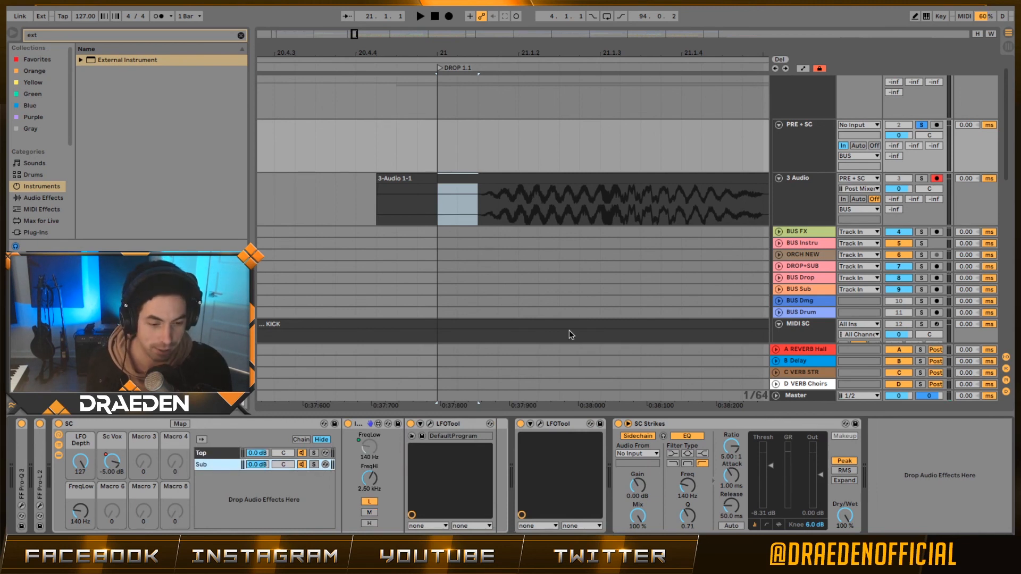
left_click(213, 450)
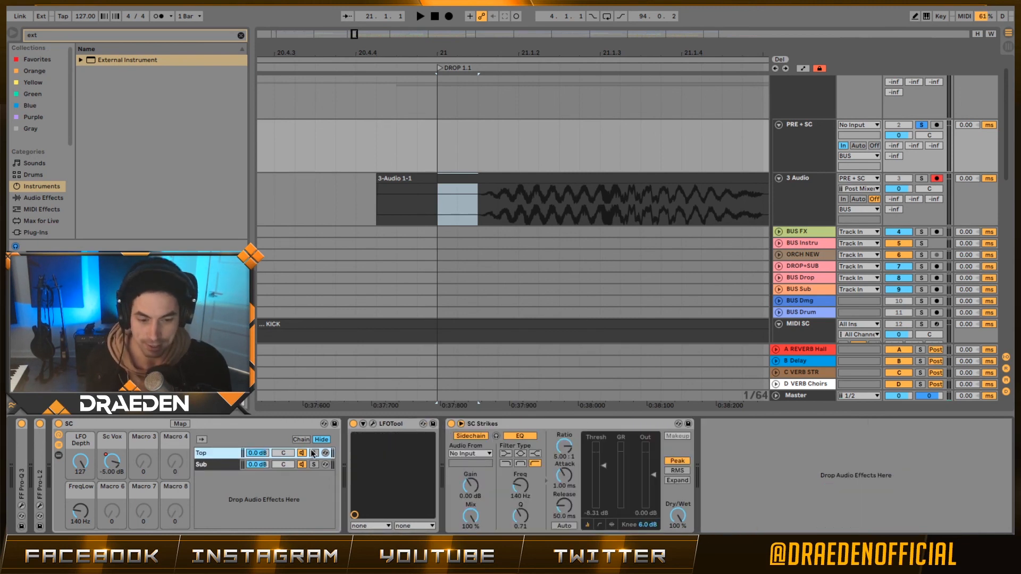
double_click(366, 424)
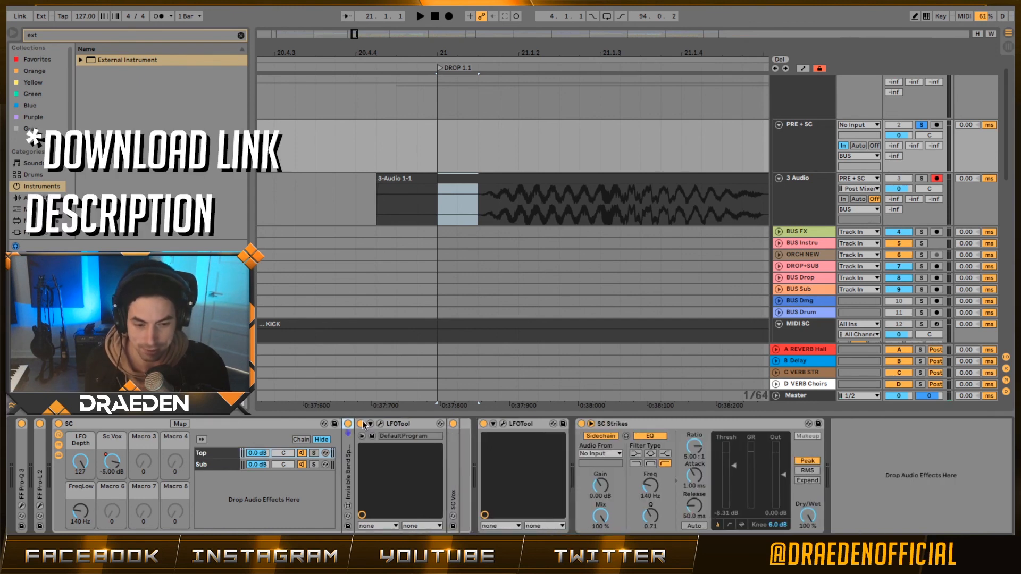
double_click(349, 475)
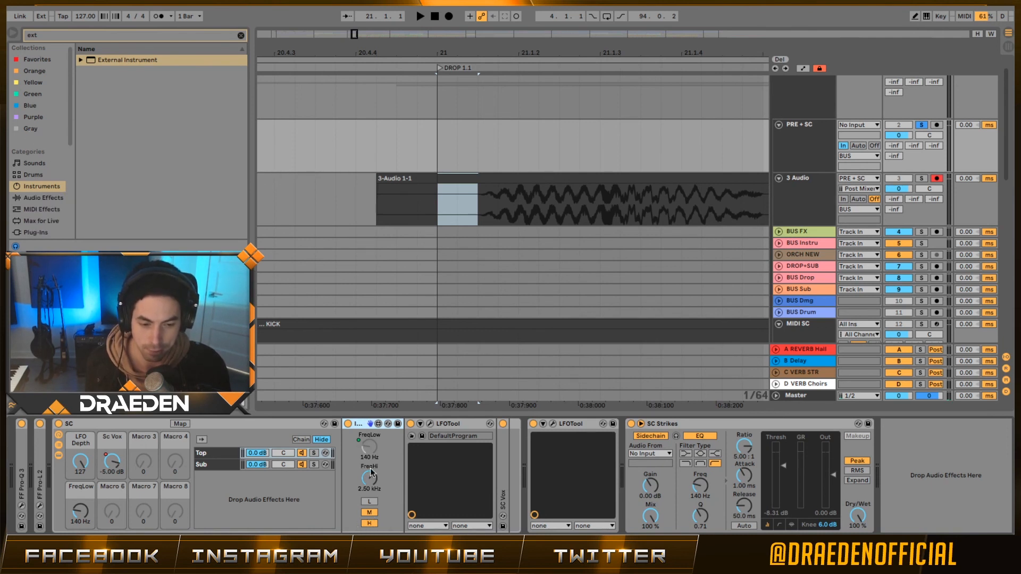
left_click(218, 466)
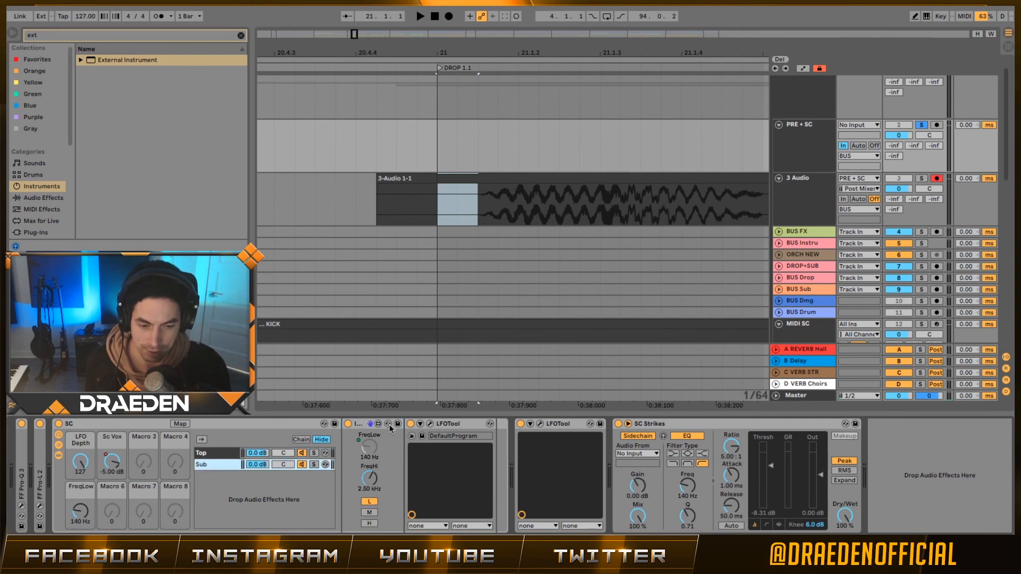
left_click(430, 424)
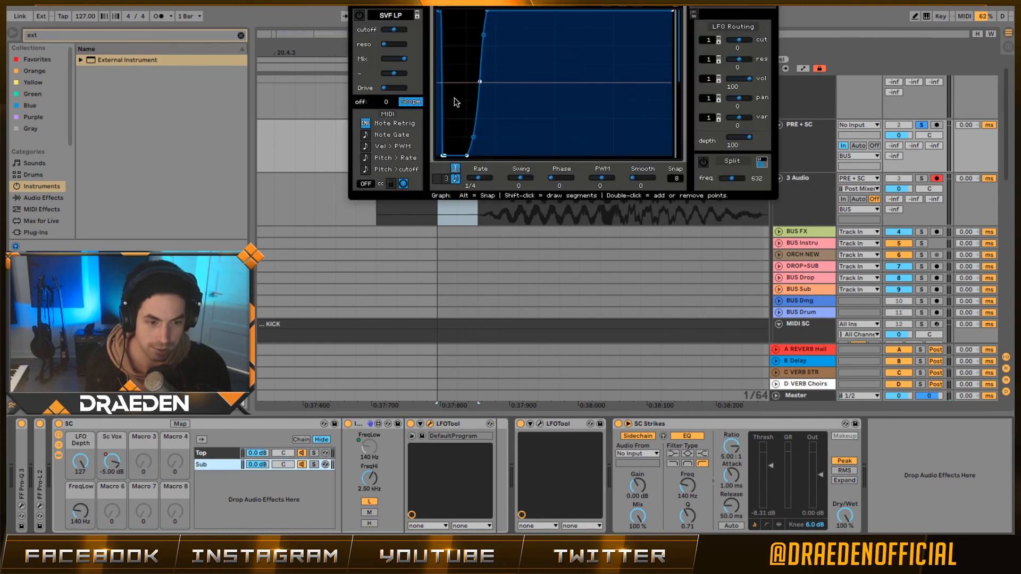
- Compare the curve of the Top chain's LFOTool with the Sub chain's, then close both plug-in windows
left_click(230, 452)
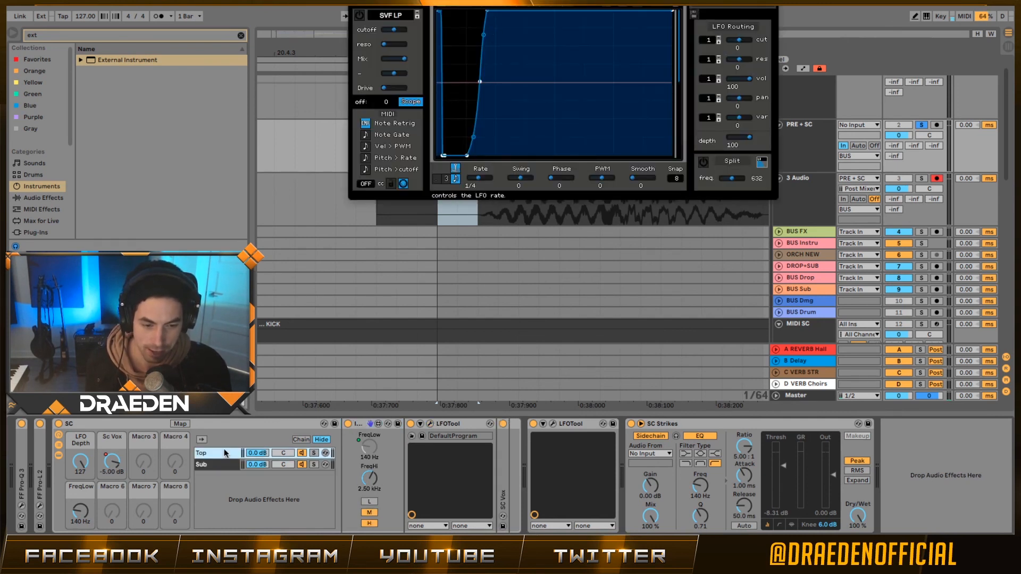
left_click(430, 424)
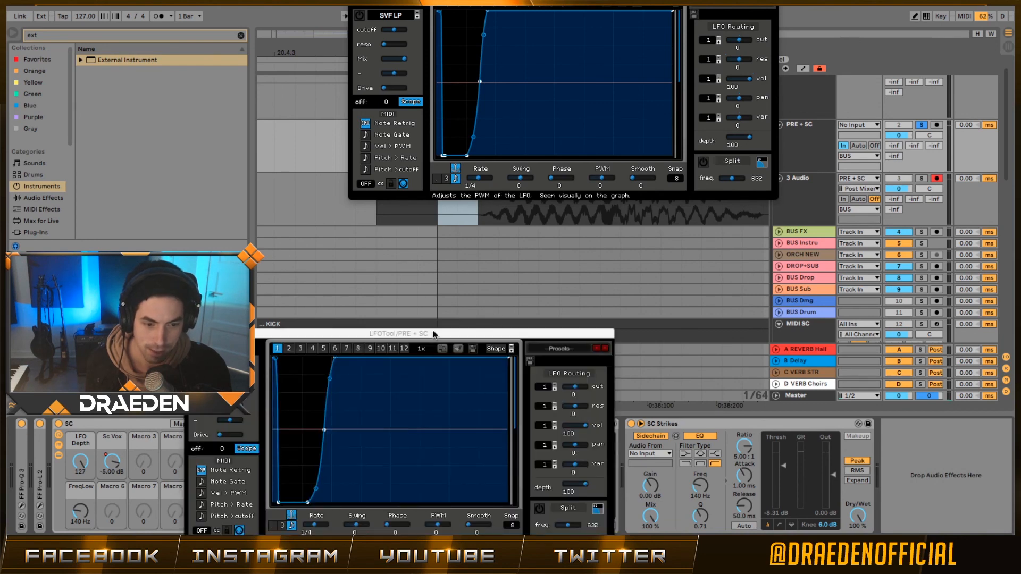
left_click_drag(432, 331, 599, 111)
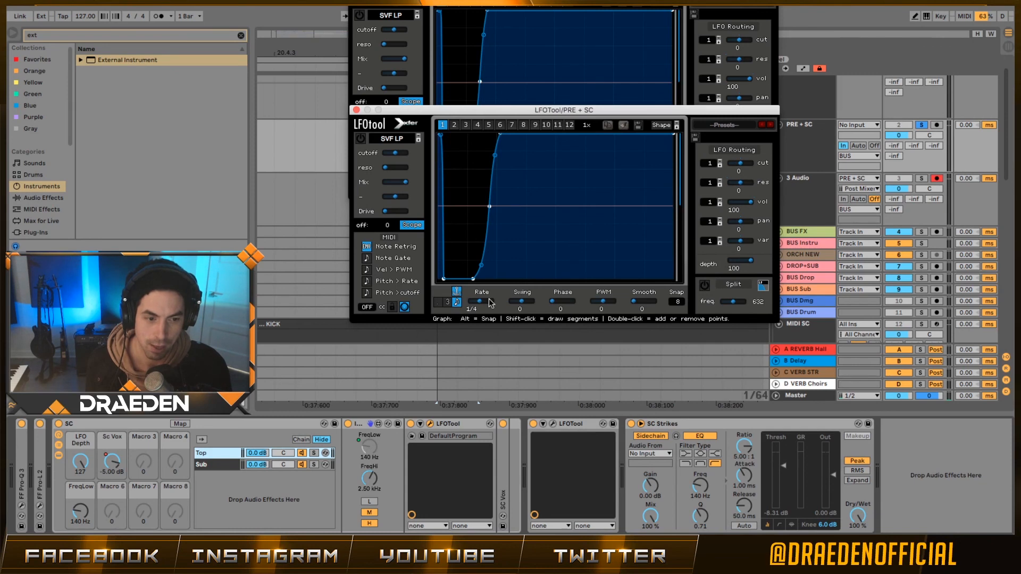
left_click(442, 102)
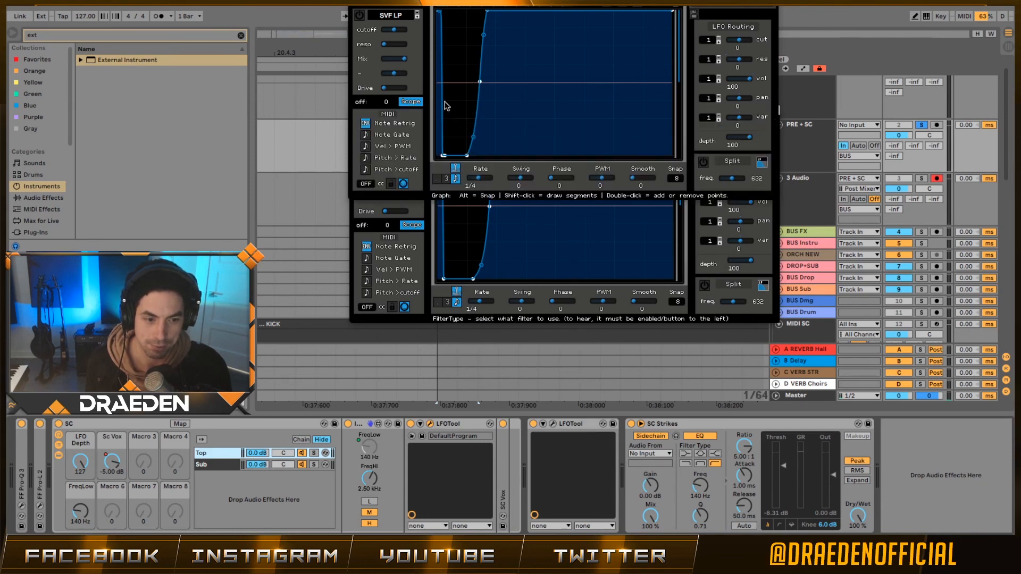
left_click(518, 257)
left_click_drag(535, 112, 531, 173)
left_click(351, 172)
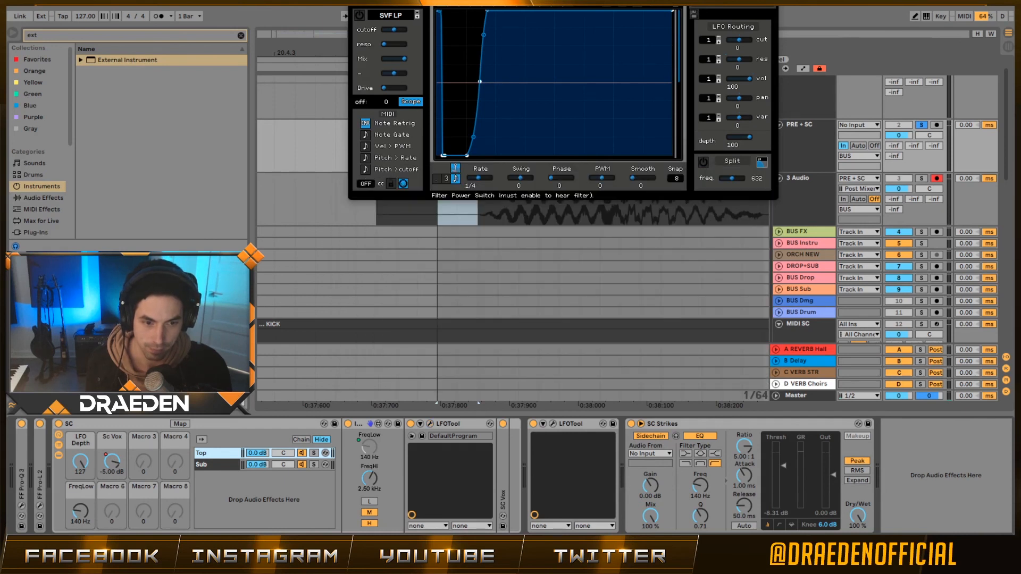
left_click(355, 3)
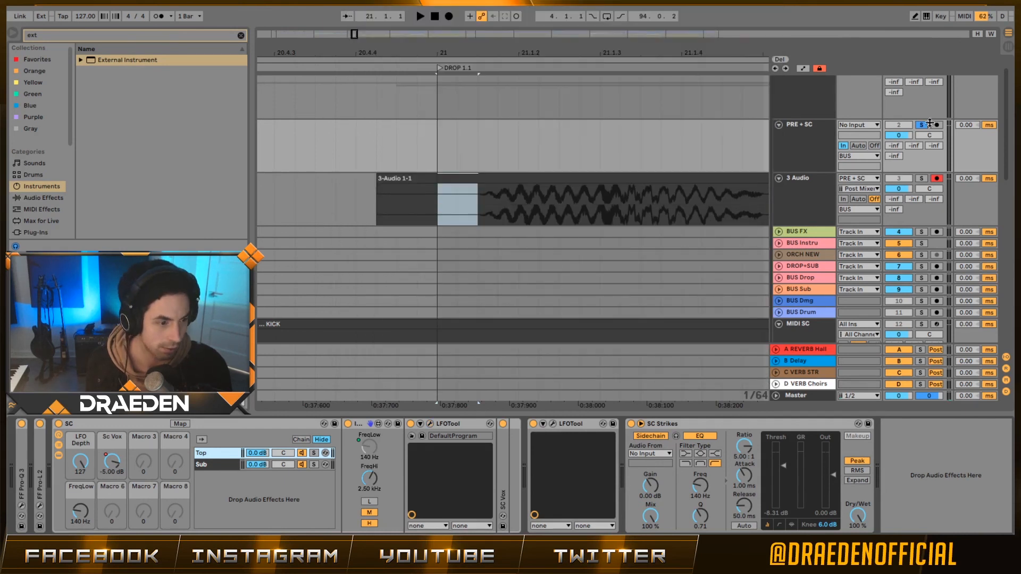
- Unsolo PRE + SC and delete the 3 Audio resampling track
left_click(920, 126)
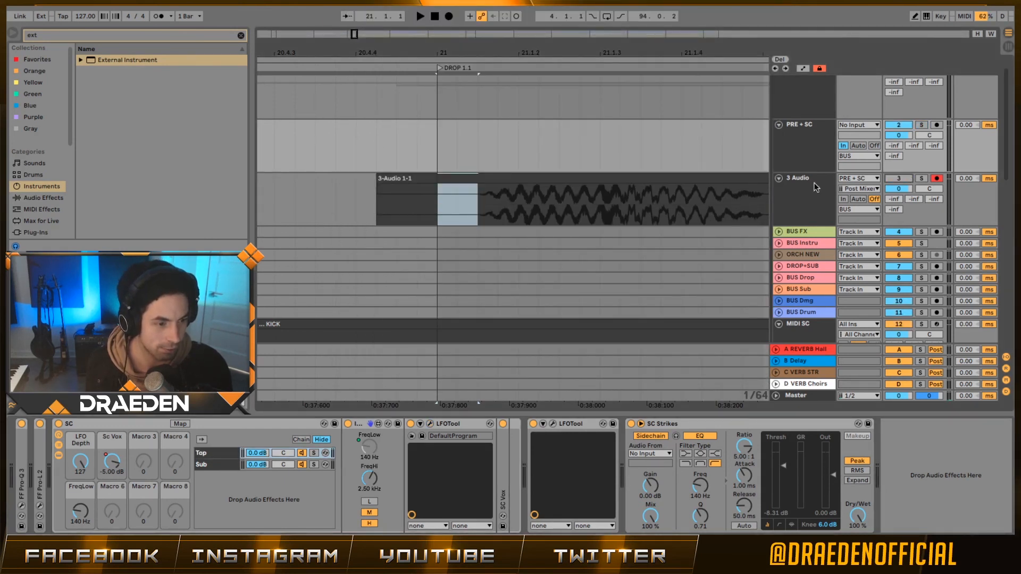
left_click(788, 180)
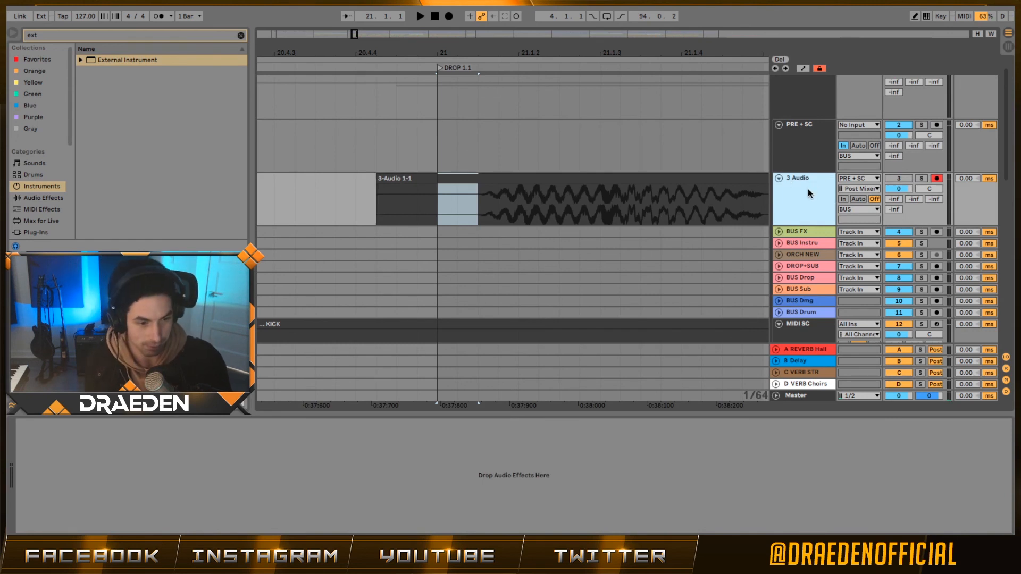
key("Delete")
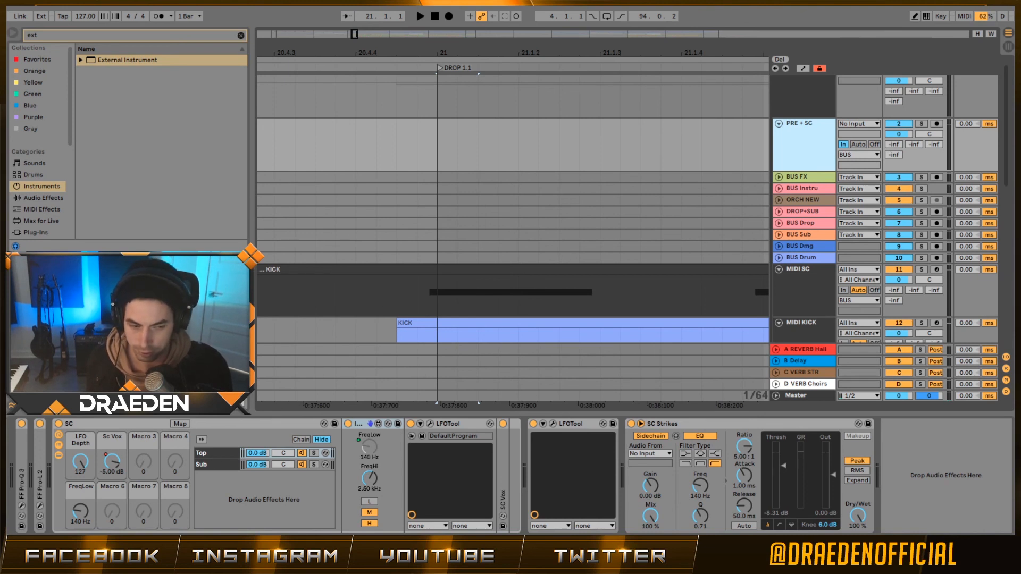
- Inspect the MIDI destination track of the SC Top and SC Low chains' External Instruments on MIDI SC
left_click(805, 294)
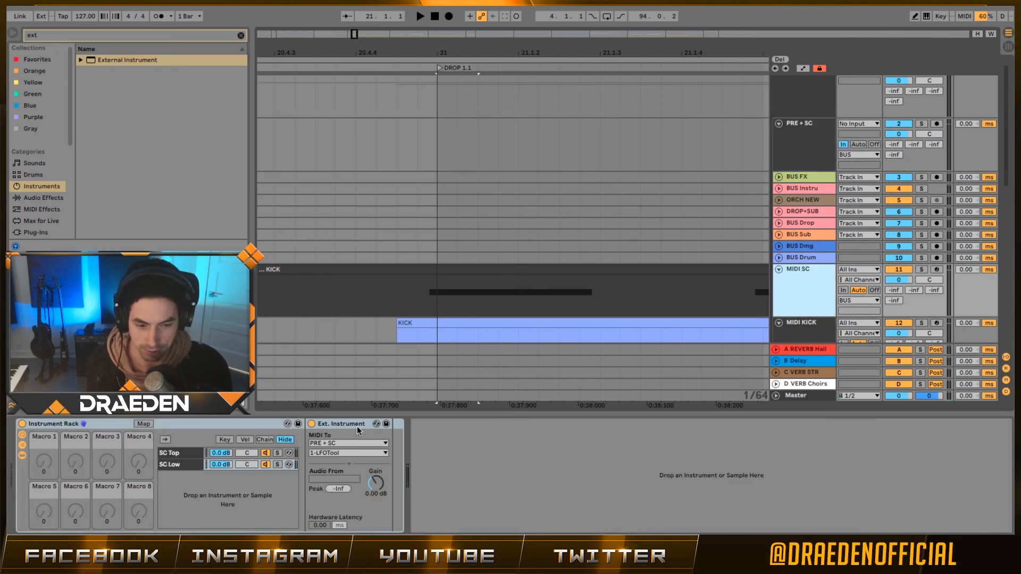
left_click(180, 453)
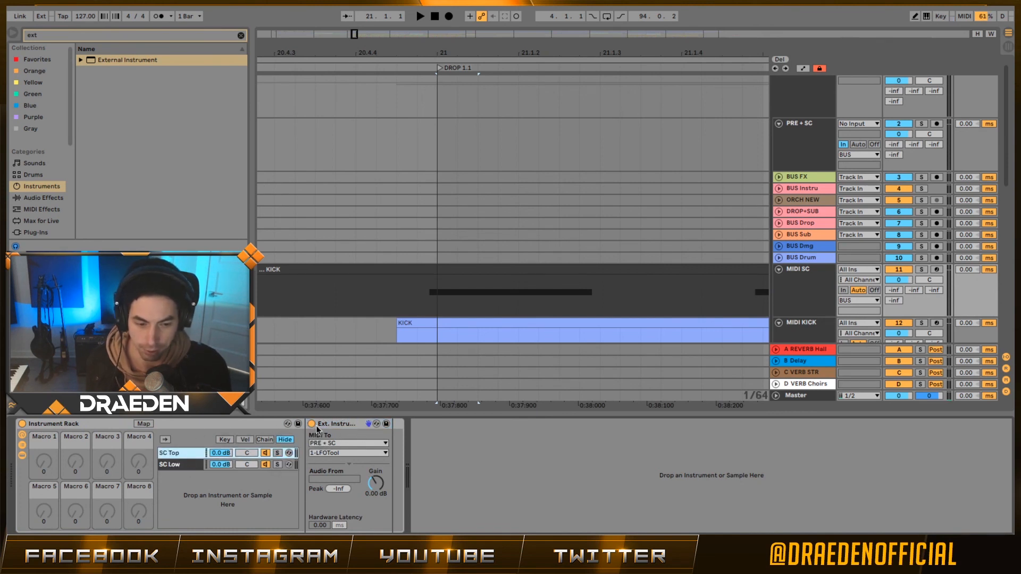
left_click(351, 443)
left_click(352, 443)
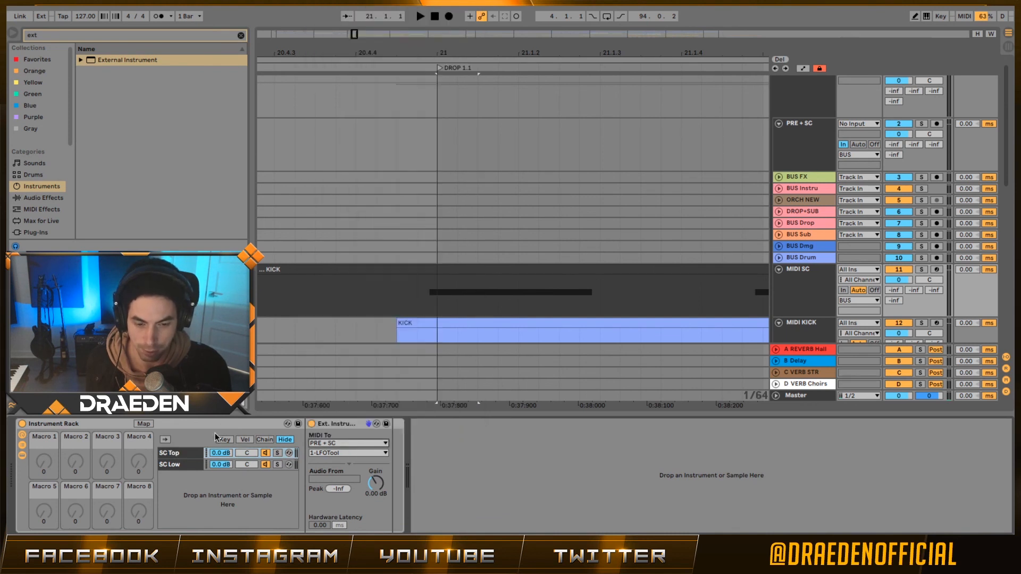
left_click(180, 464)
left_click(356, 441)
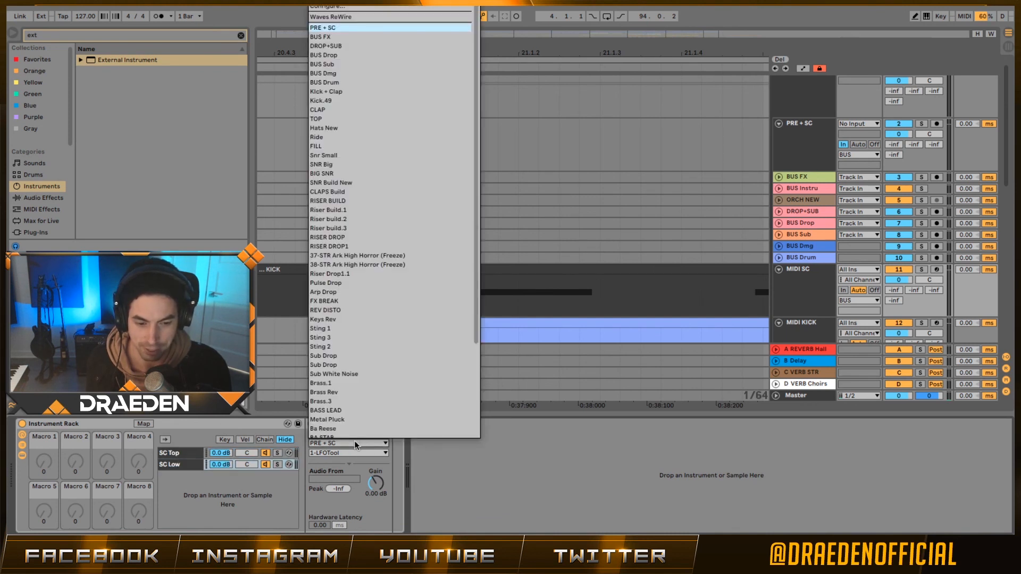
left_click(354, 441)
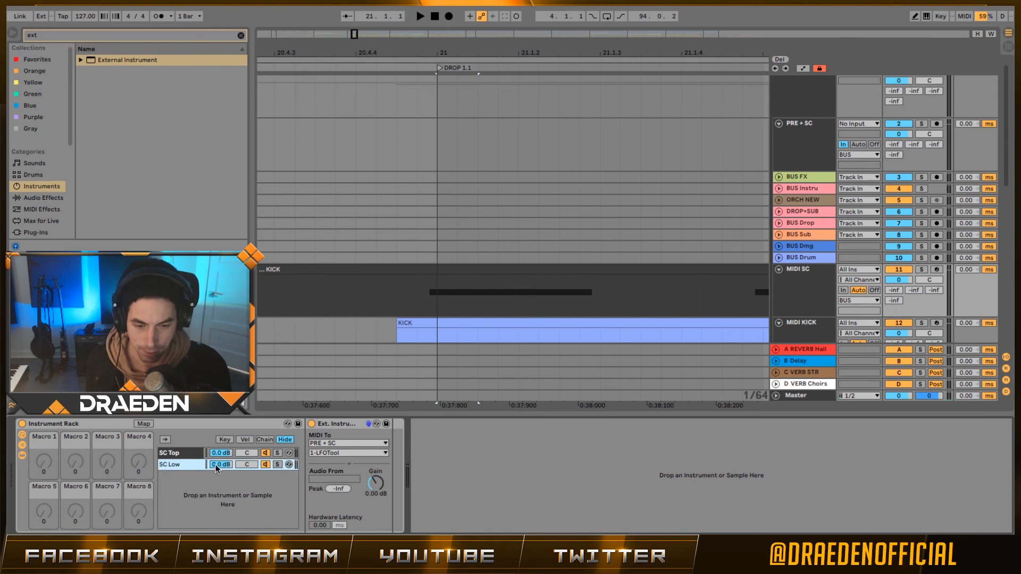
- View the available LFOTool targets for the SC Low and SC Top chains' External Instruments
left_click(365, 453)
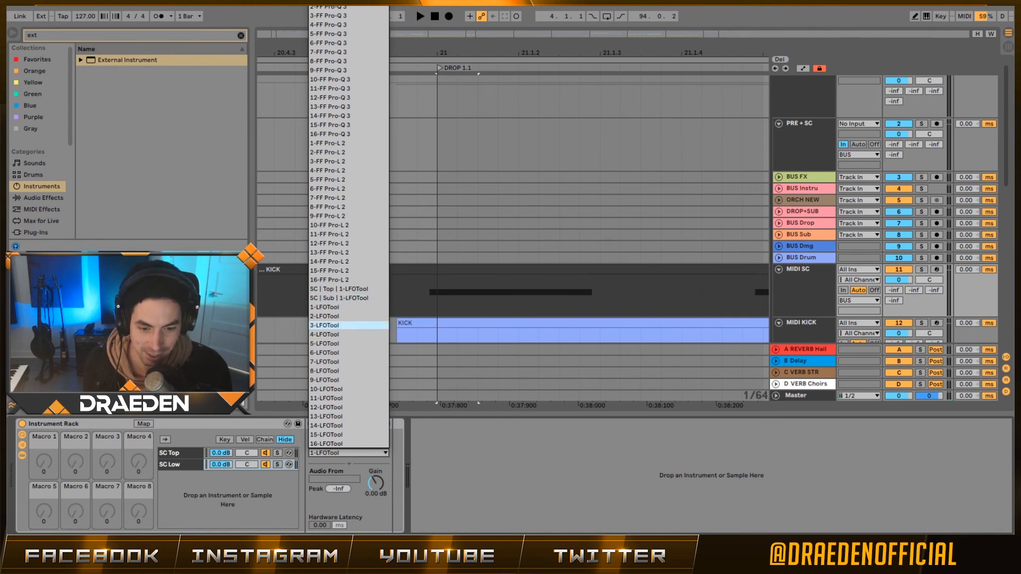
left_click(194, 456)
left_click(183, 453)
left_click(332, 454)
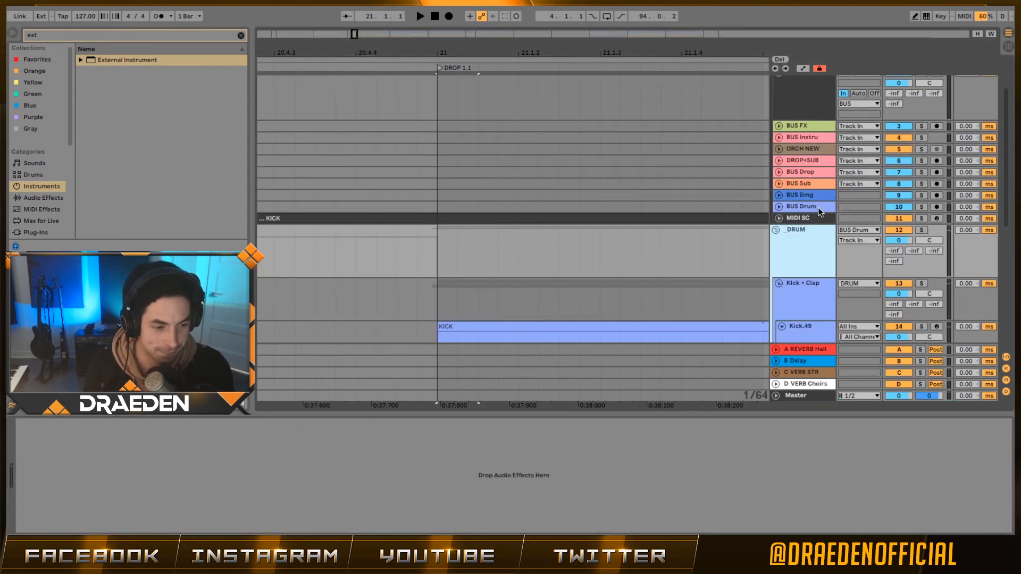
- Find the Kick.49 track, search the plug-ins for "lfo" and add the Audio Units LFOTool to the Kick + Clap group
scroll(819, 229, "down", 1)
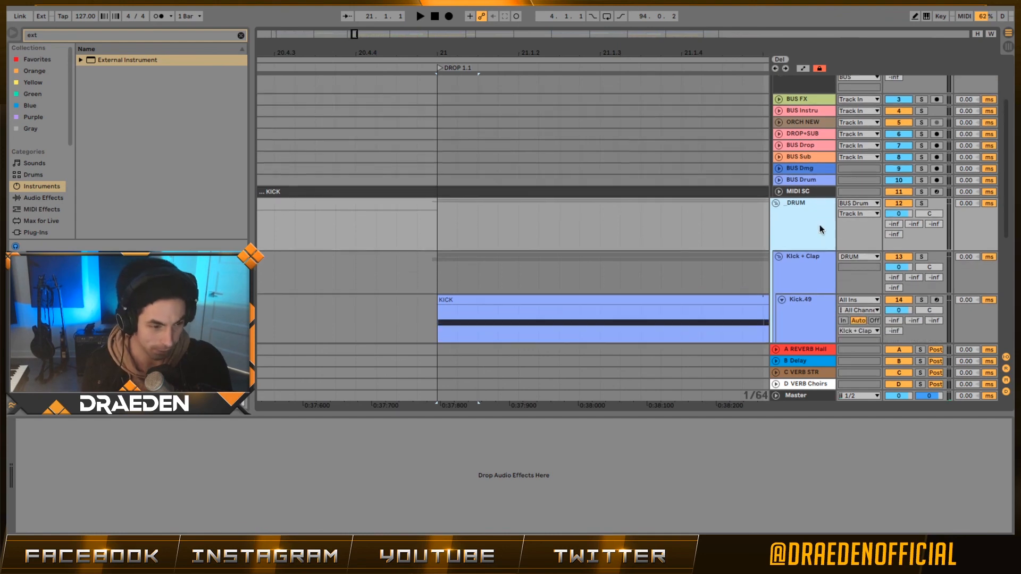
scroll(820, 227, "down", 3)
left_click(820, 226)
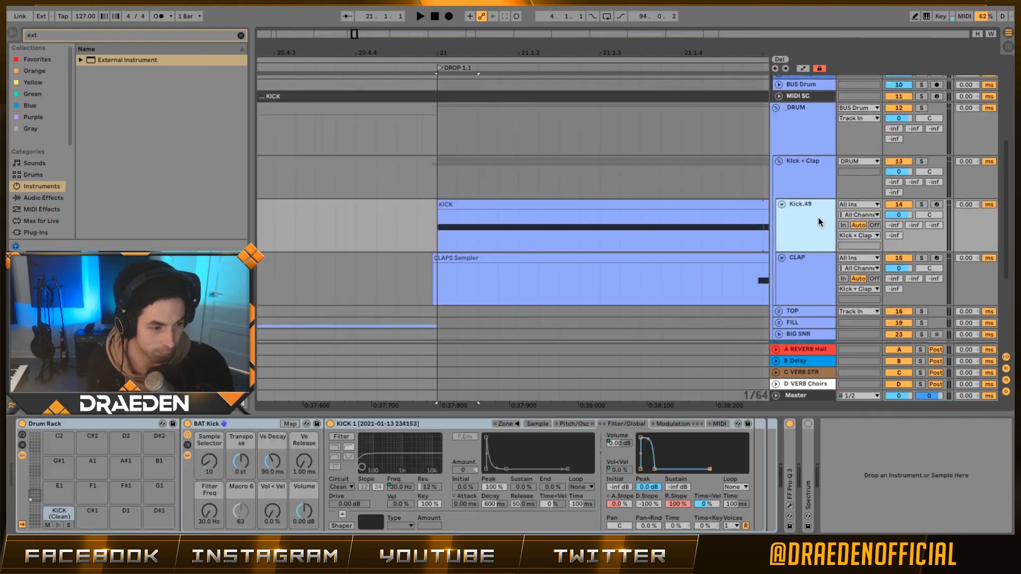
left_click(45, 32)
type("lfo")
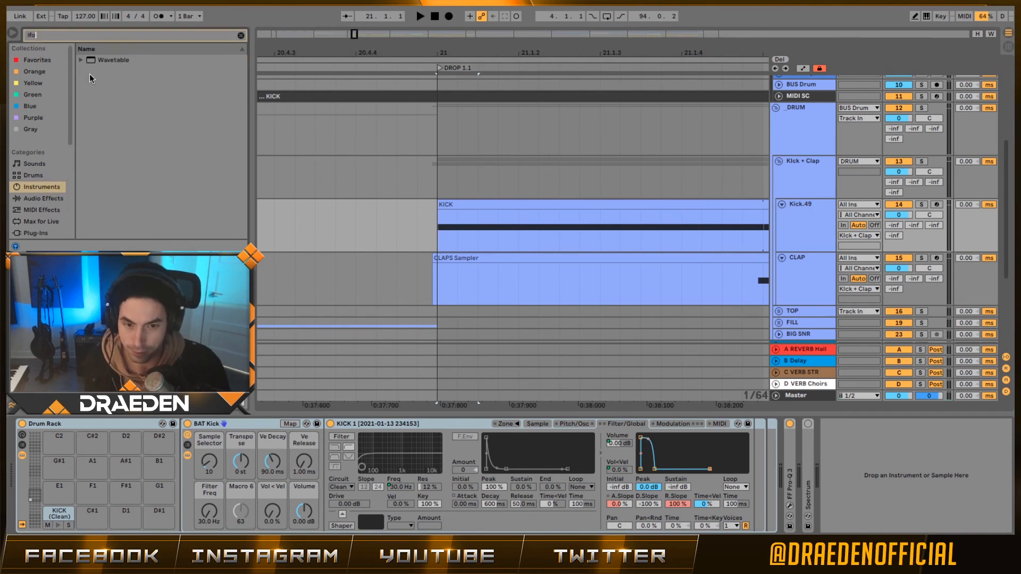
scroll(60, 193, "down", 3)
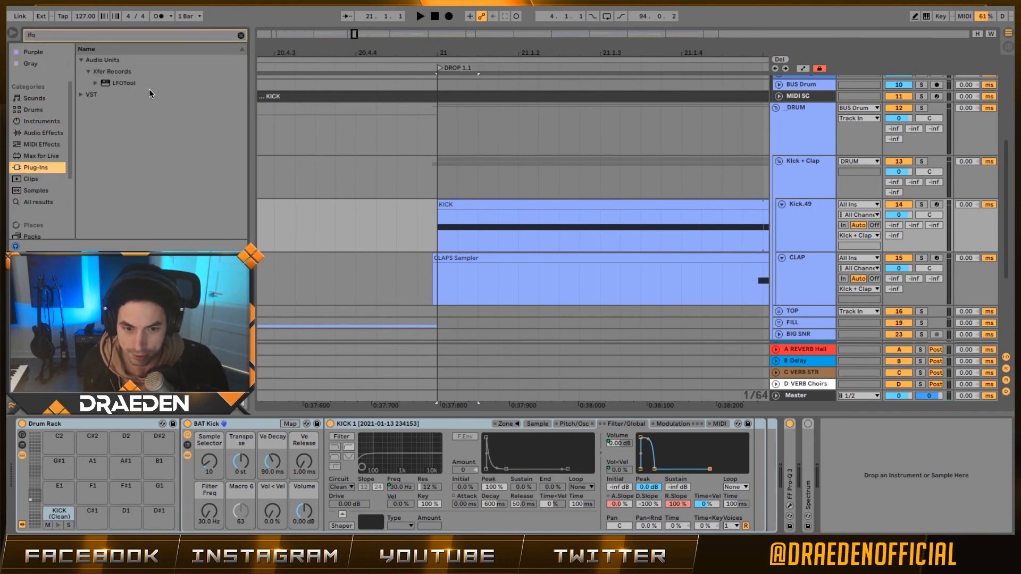
left_click(131, 85)
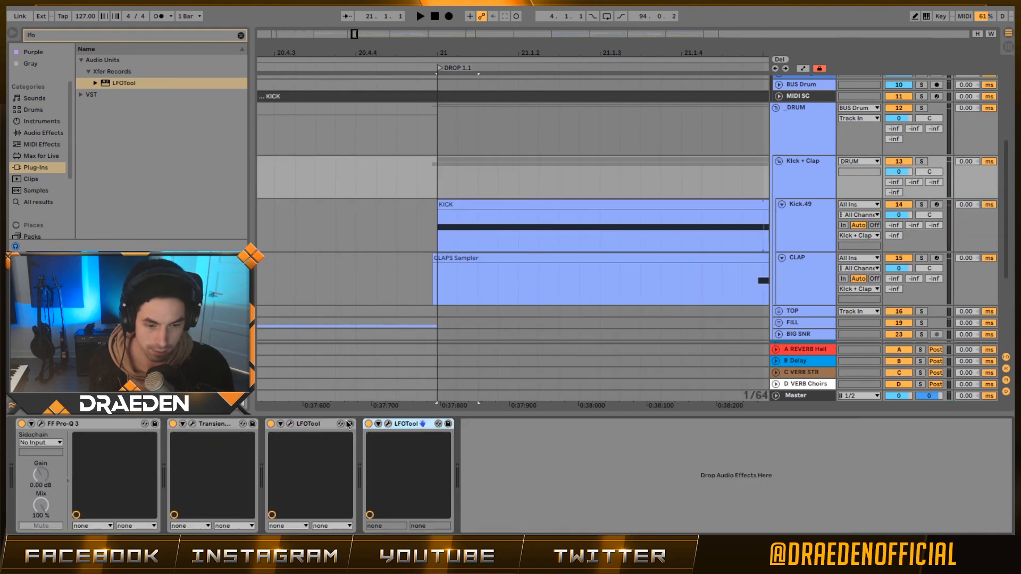
- Deactivate the last LFOTool on Kick + Clap, open the one before it and play Kick.49 soloed to capture its waveform
left_click(367, 424)
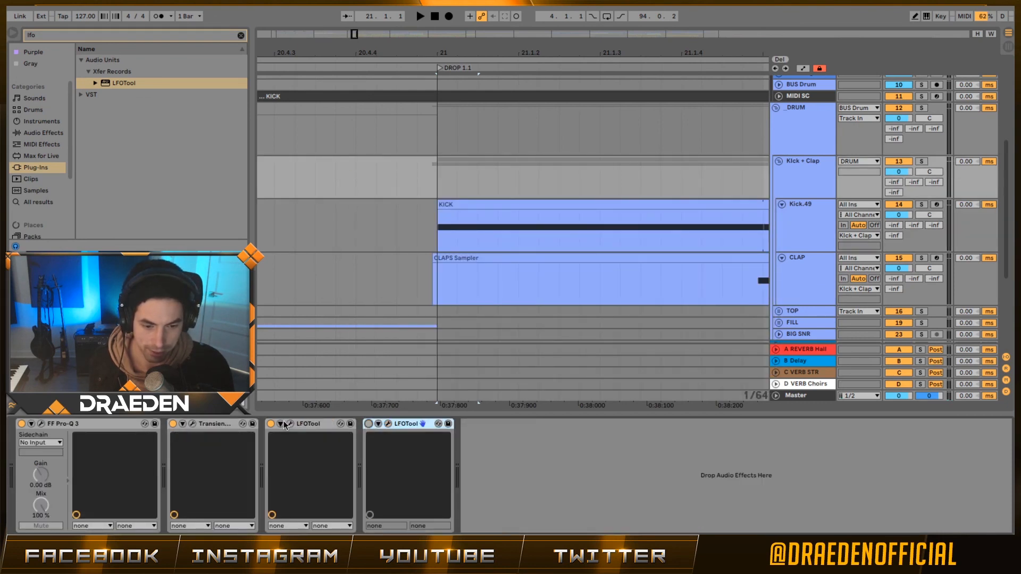
left_click(291, 424)
left_click_drag(676, 121, 522, 69)
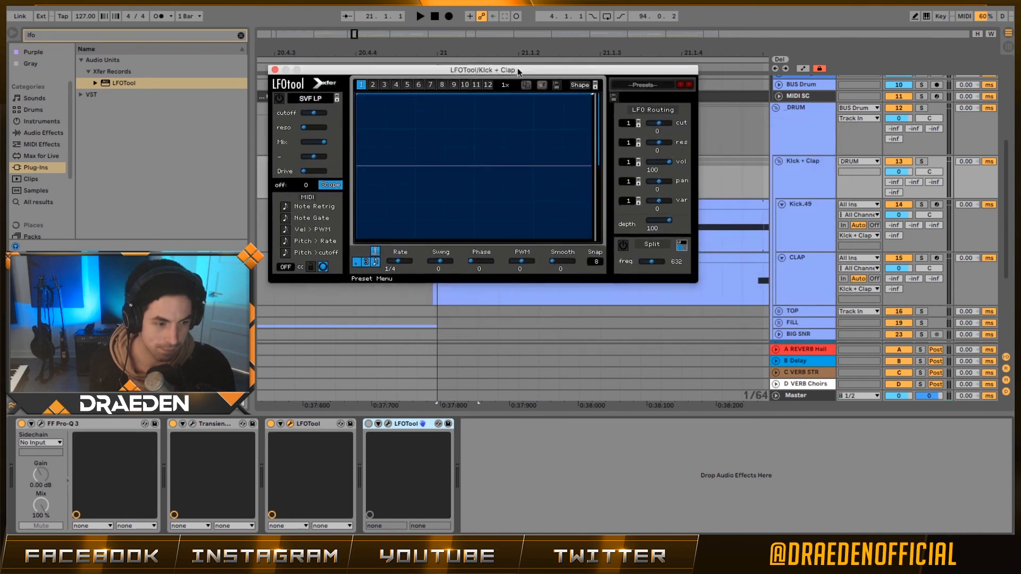
left_click(922, 204)
key("space")
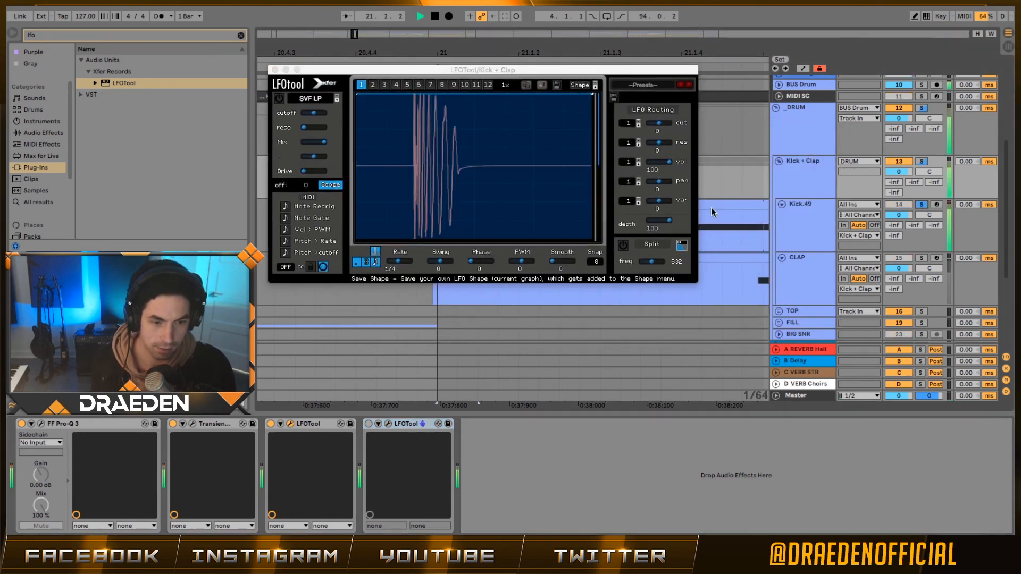
scroll(819, 180, "up", 5)
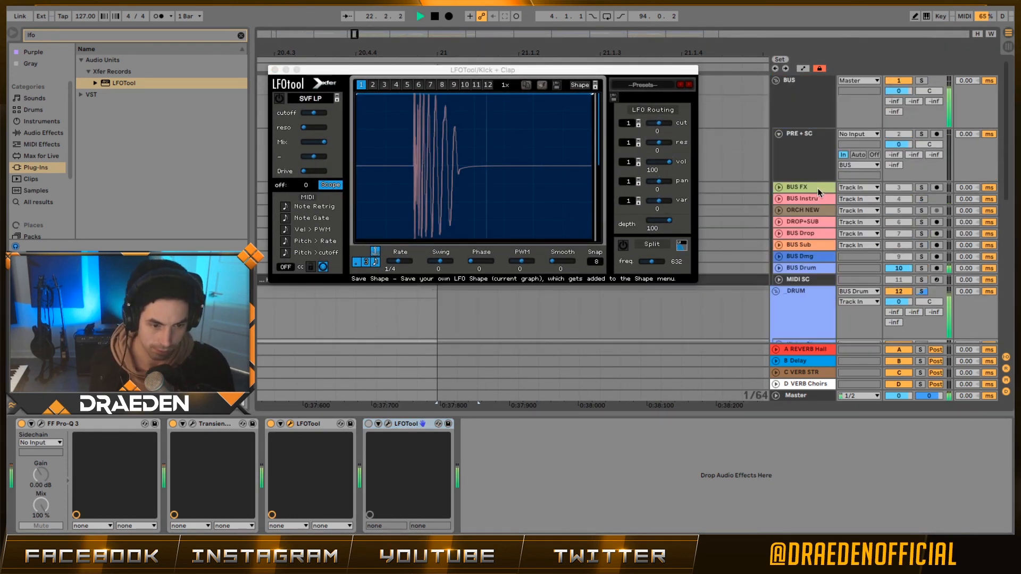
key("space")
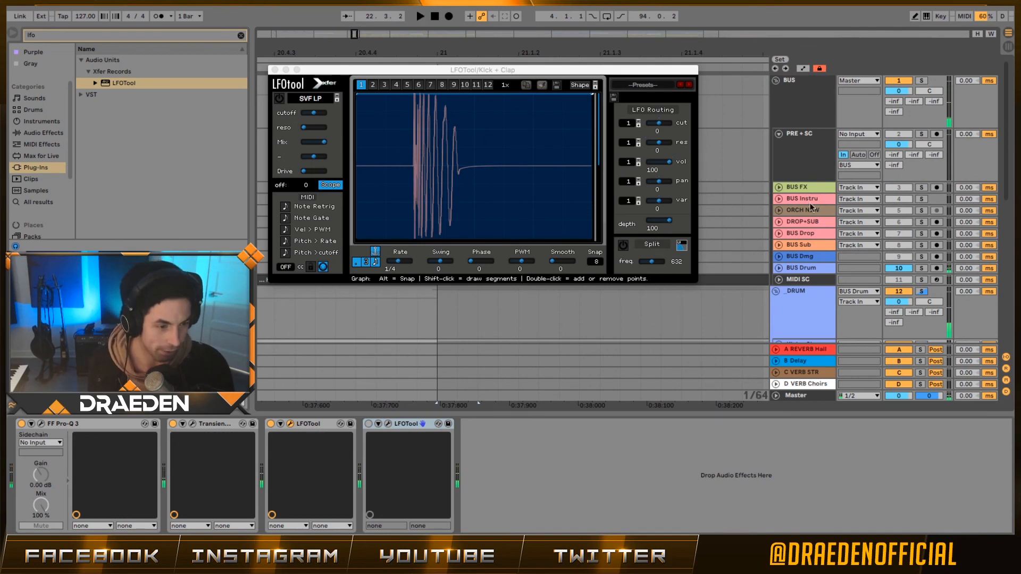
- Open the Sub chain's LFOTool on PRE + SC and align it under the Kick + Clap LFOTool to compare curve and waveform
left_click(819, 166)
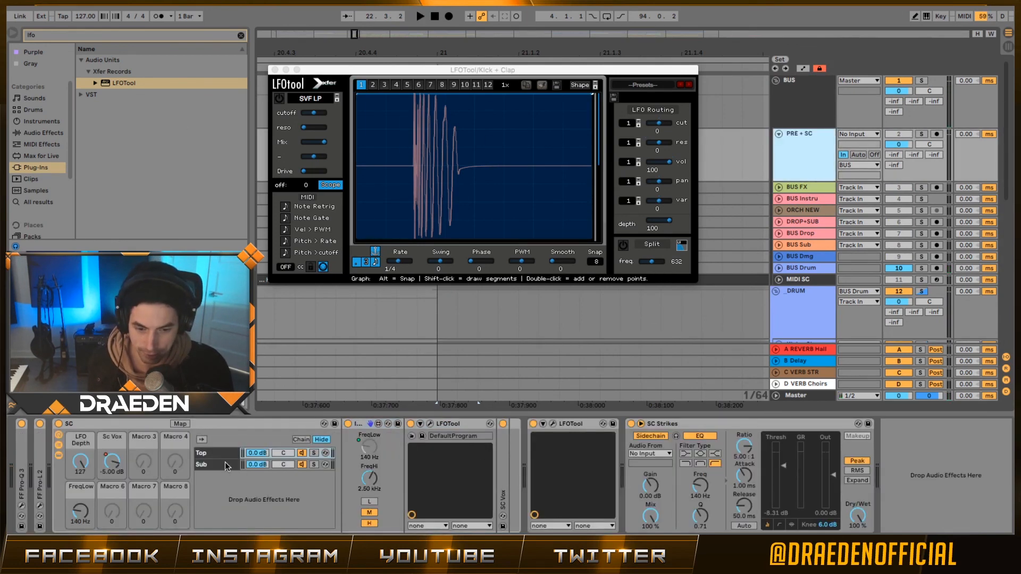
left_click(227, 465)
left_click(431, 425)
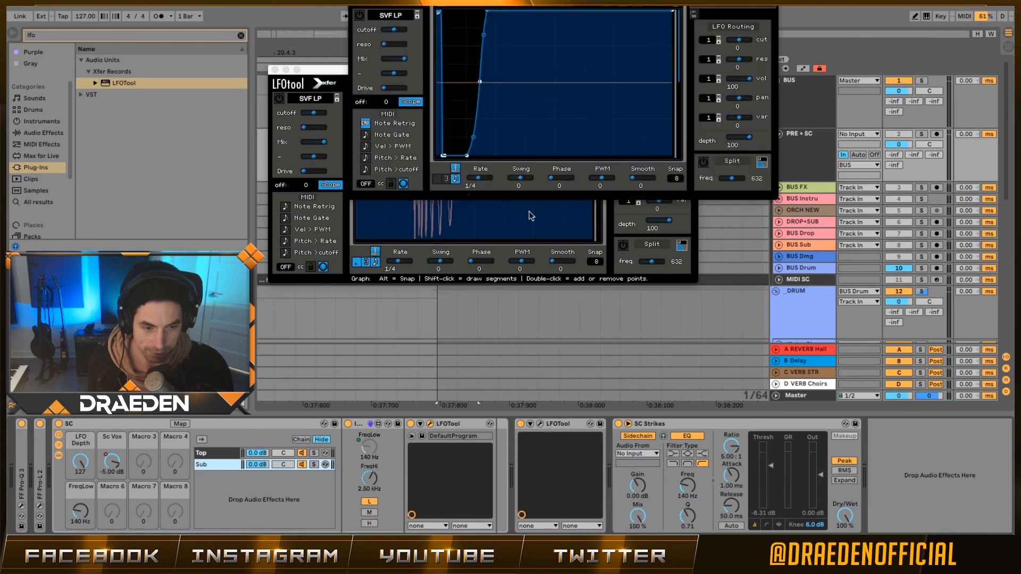
left_click_drag(508, 1, 480, 183)
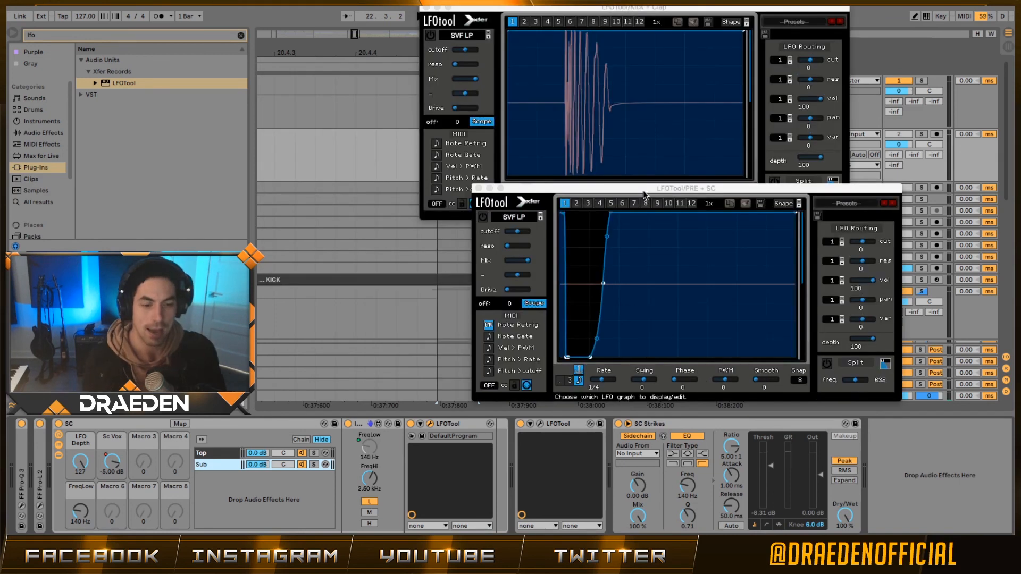
left_click_drag(642, 190, 634, 194)
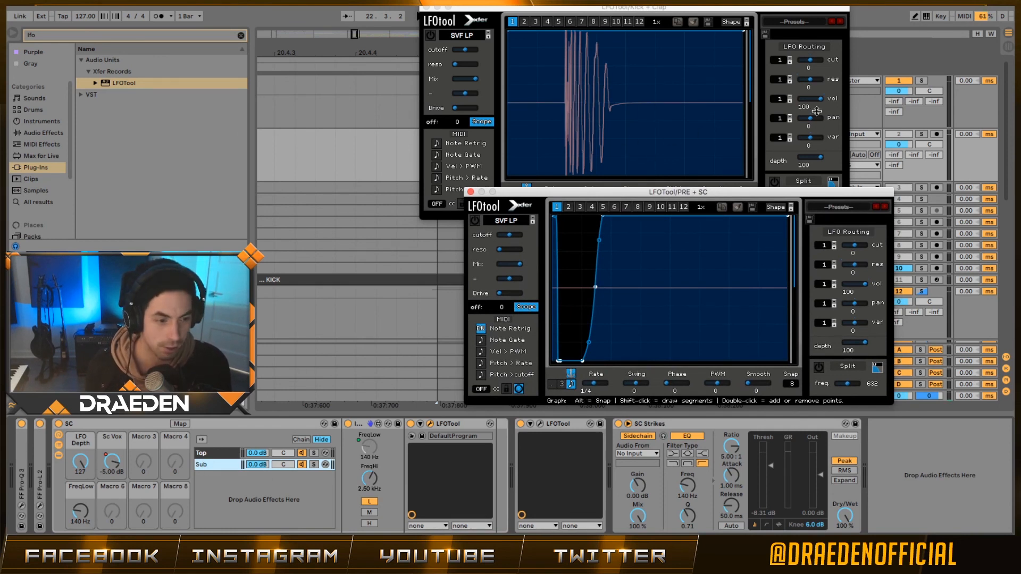
left_click_drag(736, 8, 834, 201)
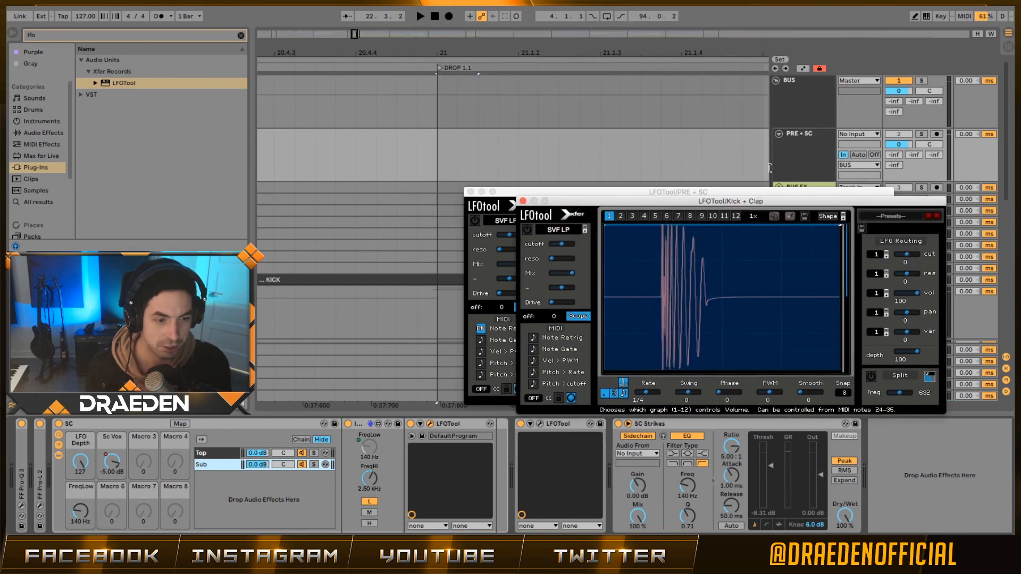
left_click_drag(723, 209, 671, 1)
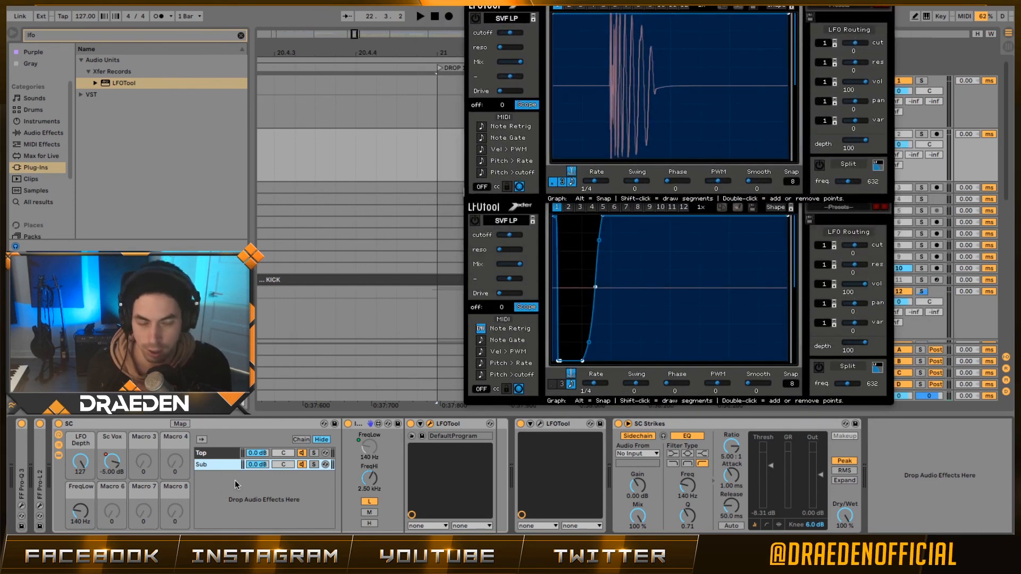
- Move the PRE + SC LFOTool window aside and open the first LFOTool on the Master track
left_click_drag(707, 198, 759, 170)
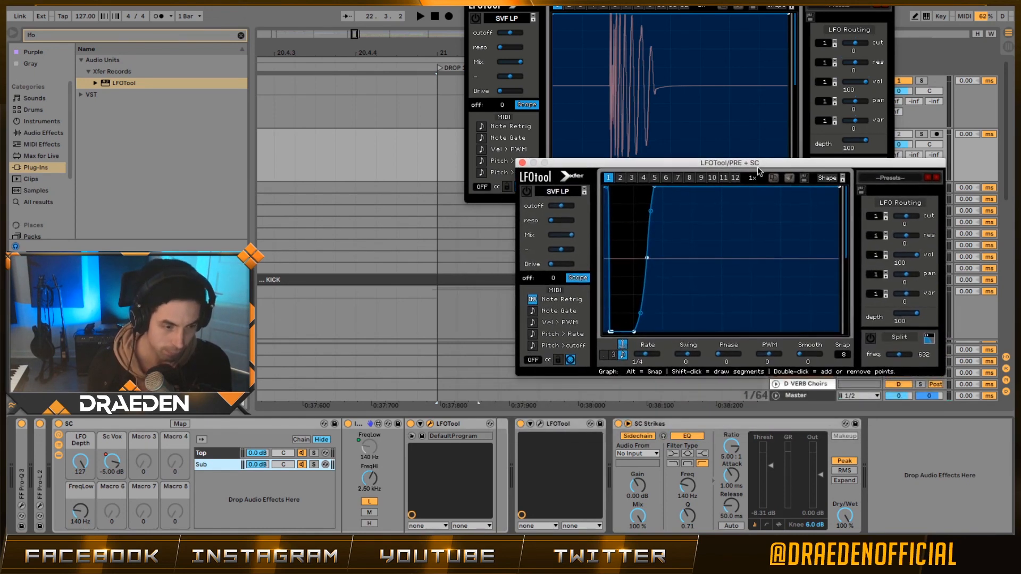
left_click(804, 396)
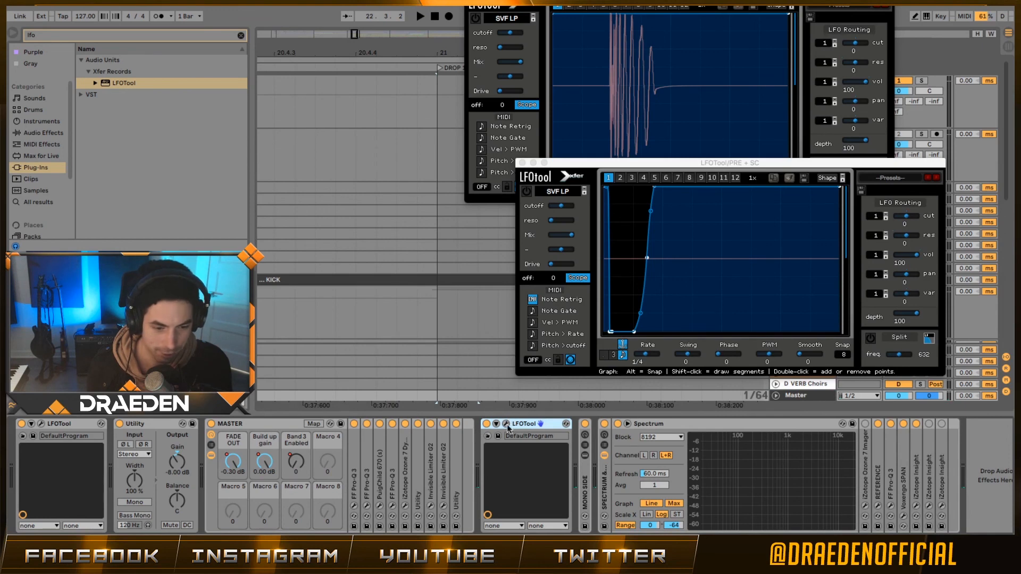
left_click(40, 424)
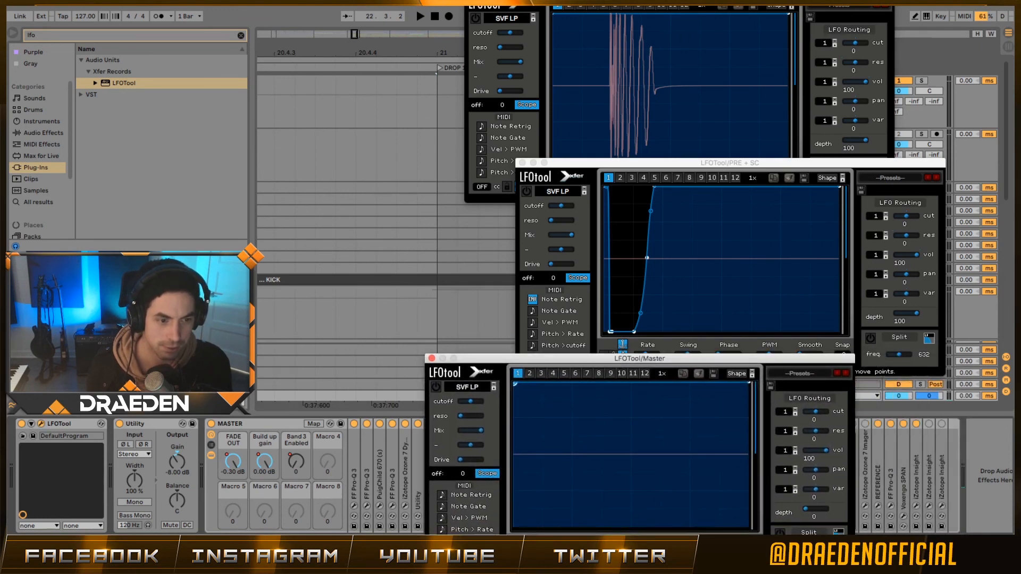
- Arrange the Kick + Clap, PRE + SC and Master LFOTool windows side by side and play the drop to compare their waveforms
left_click_drag(645, 0, 766, 9)
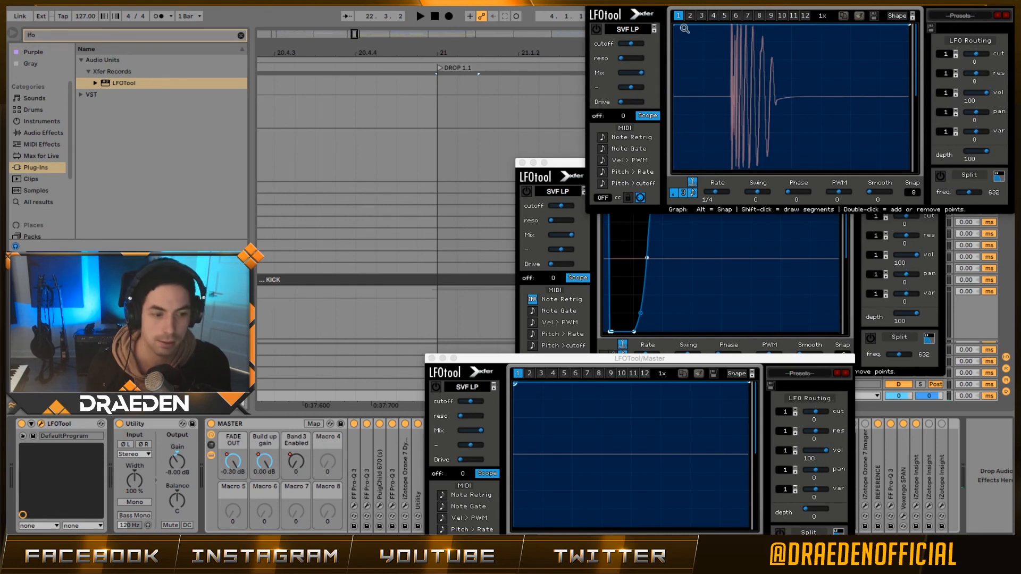
left_click_drag(751, 2, 732, 16)
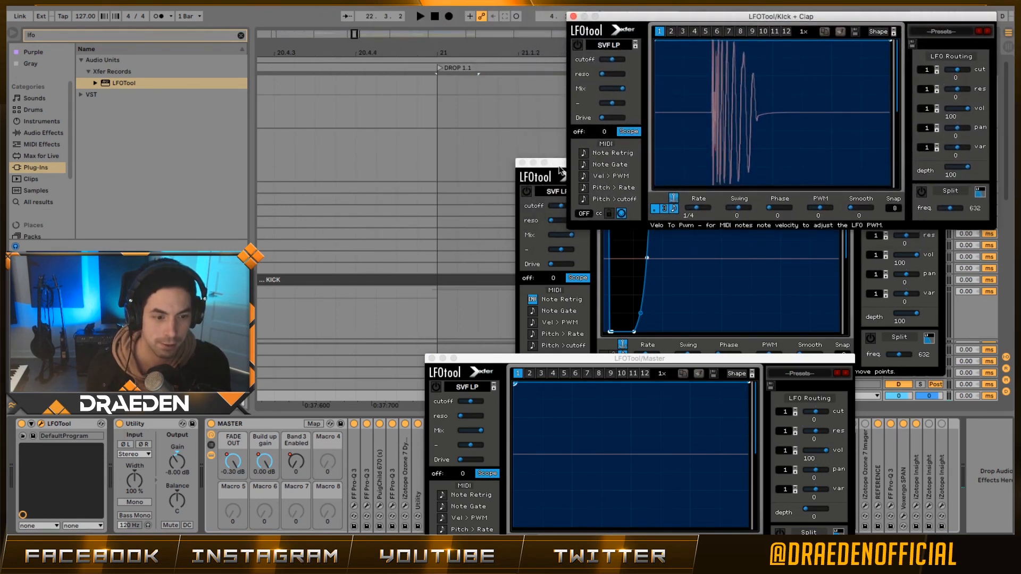
left_click_drag(558, 168, 662, 203)
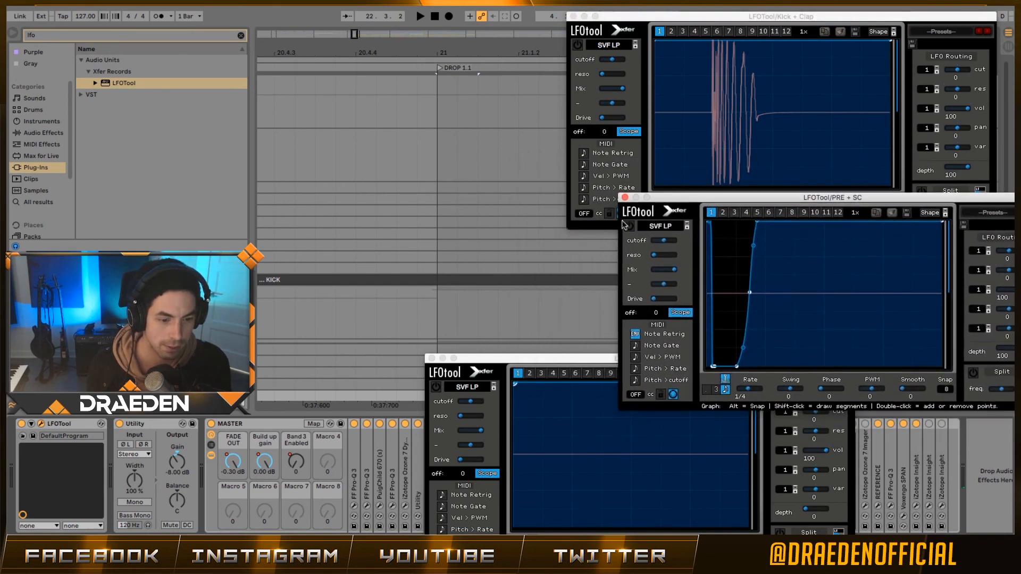
left_click_drag(544, 362, 170, 28)
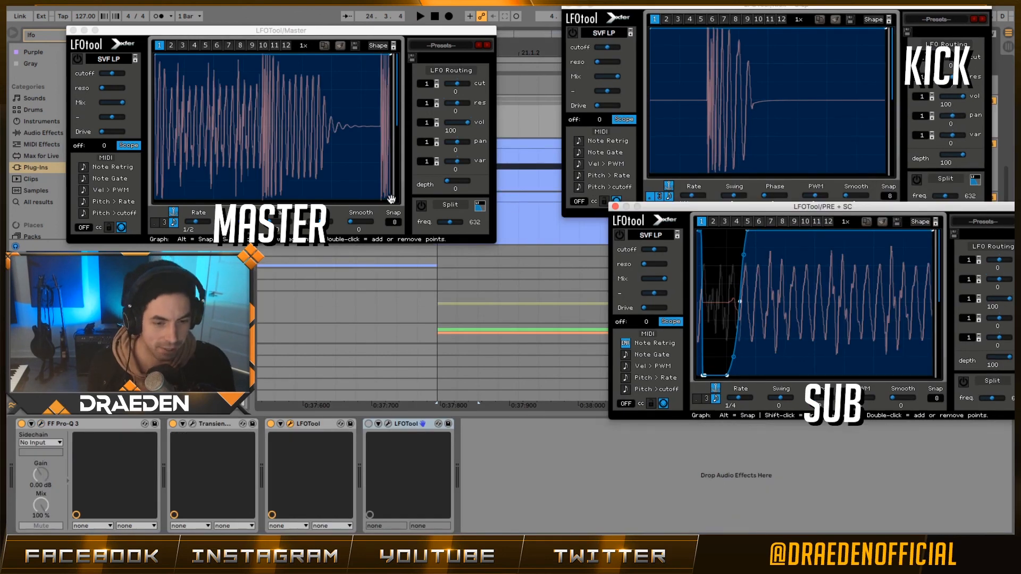
key("space")
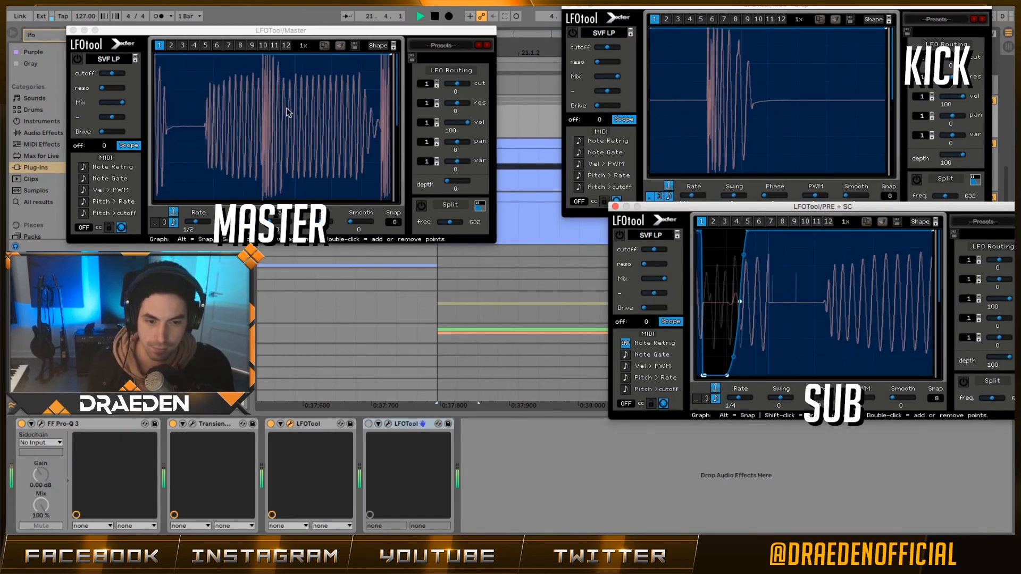
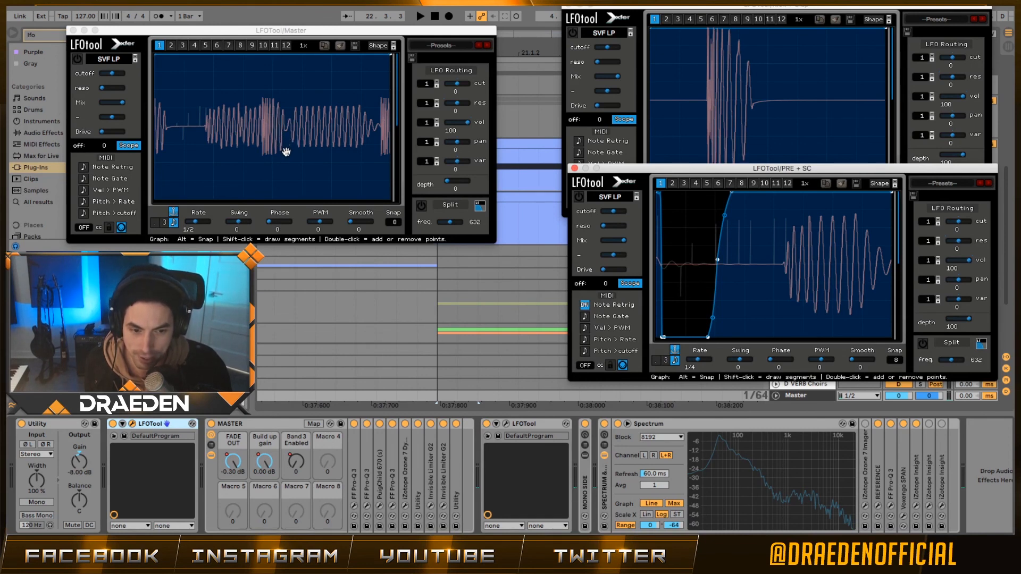
- Move the lower, middle and upper points of the Sub LFOTool's rising curve earlier to shorten the ducking, and play the drop
left_click_drag(708, 337, 683, 338)
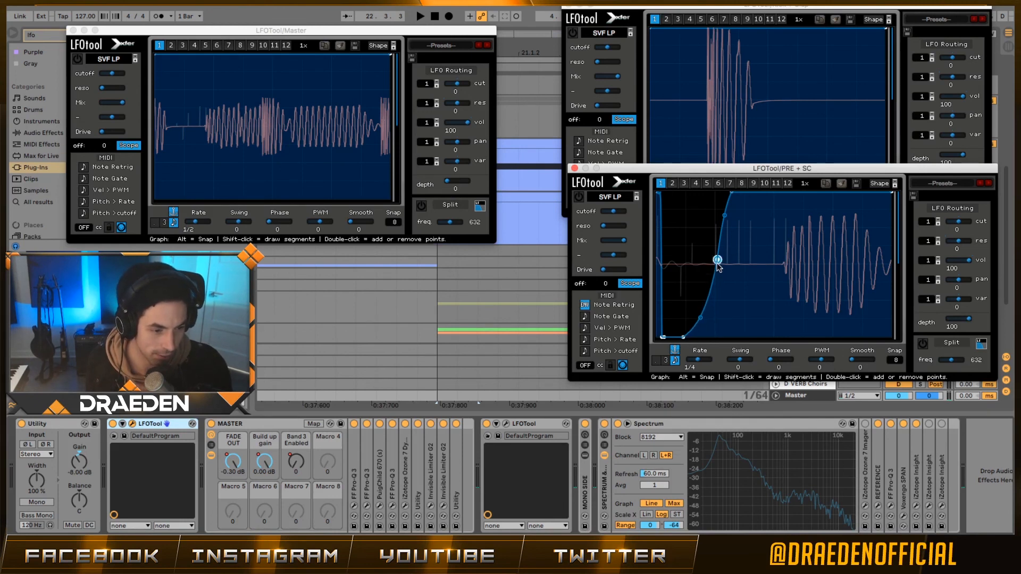
left_click_drag(718, 259, 707, 261)
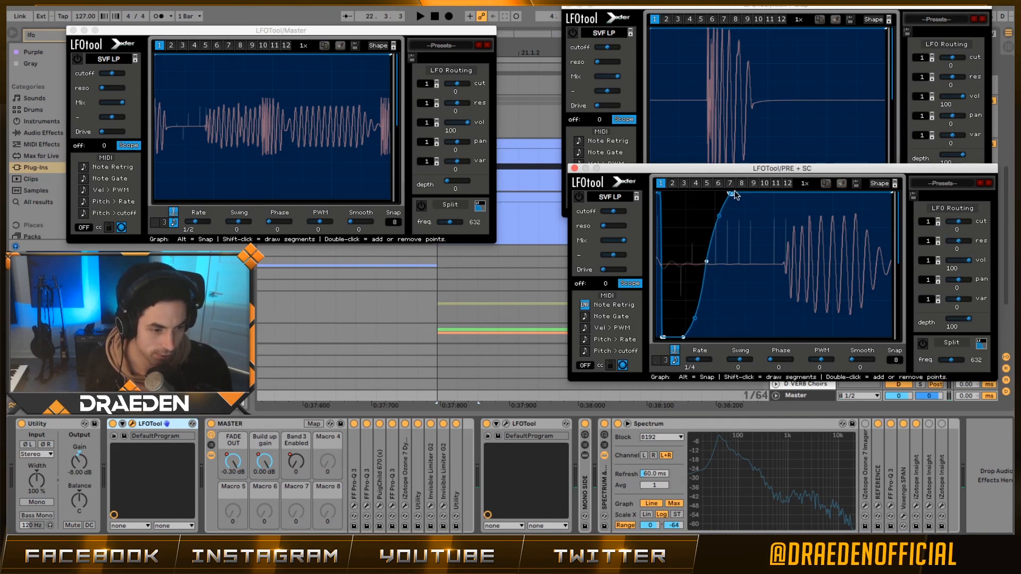
left_click_drag(728, 193, 715, 205)
key("space")
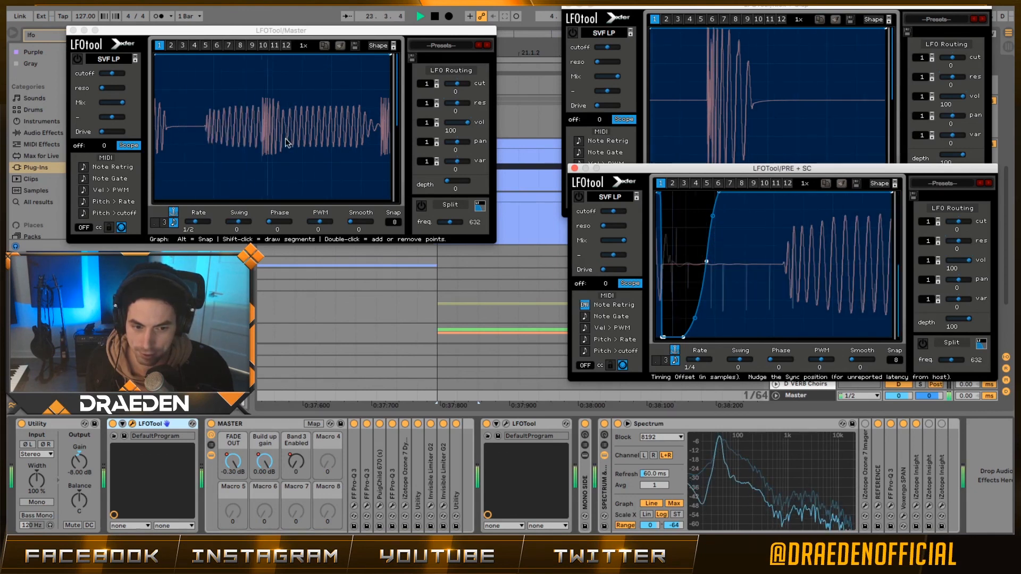
- Fine-tune the Sub ducking curve's points during playback into a steeper, earlier recovery that closes the gap after the kick
left_click_drag(706, 262, 701, 259)
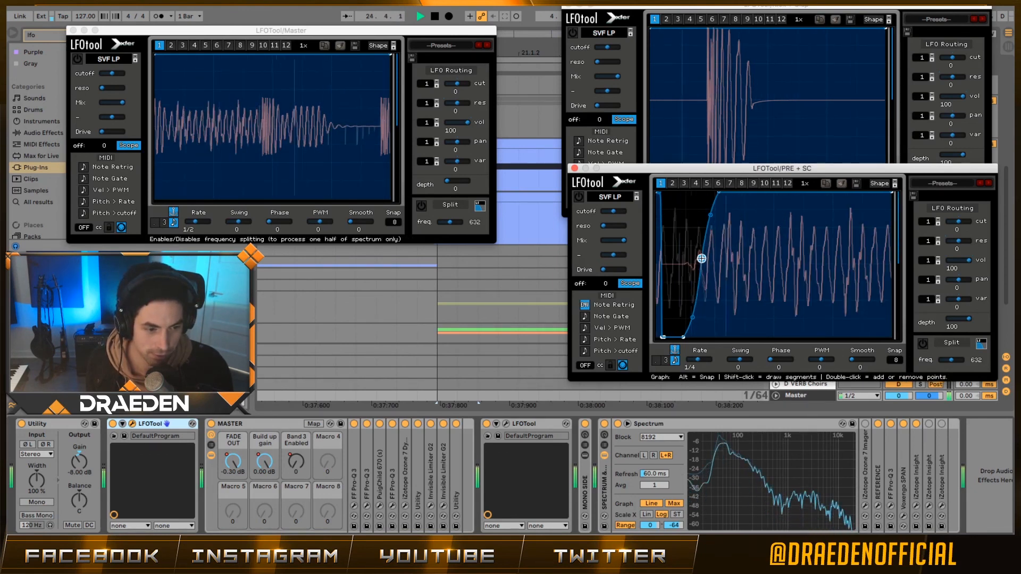
left_click_drag(718, 195, 706, 192)
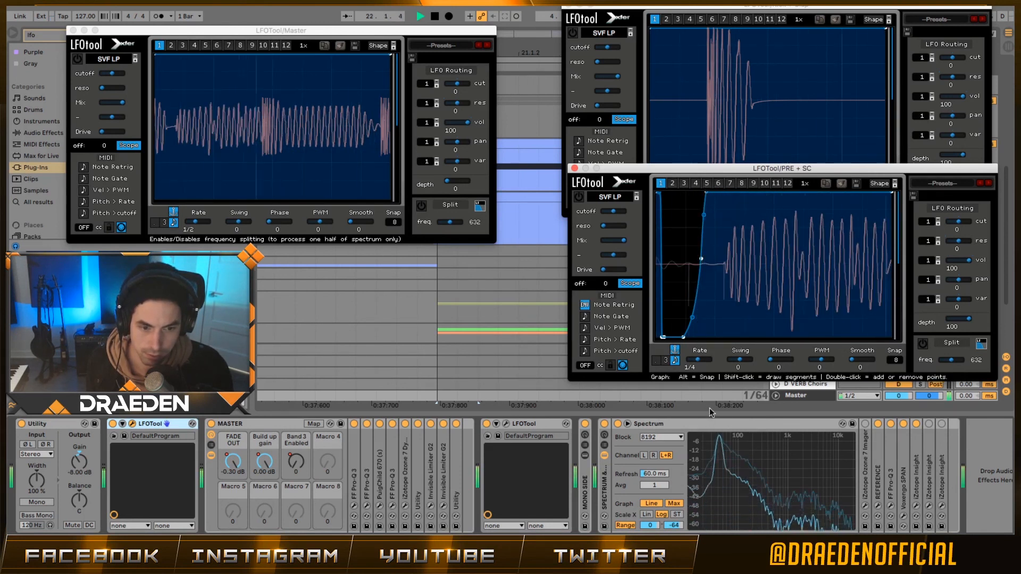
left_click_drag(702, 261, 694, 262)
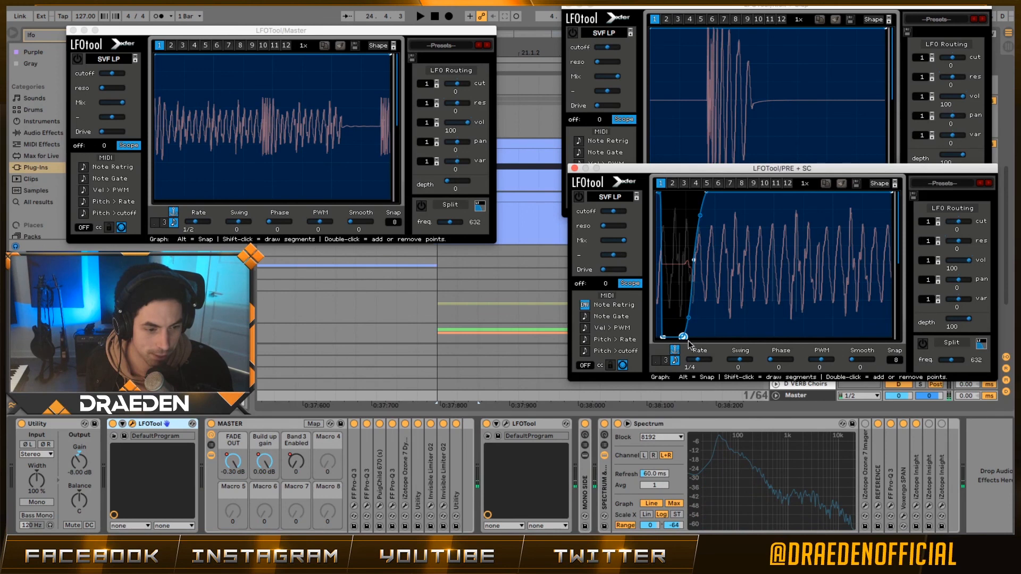
key("space")
left_click_drag(691, 338, 688, 339)
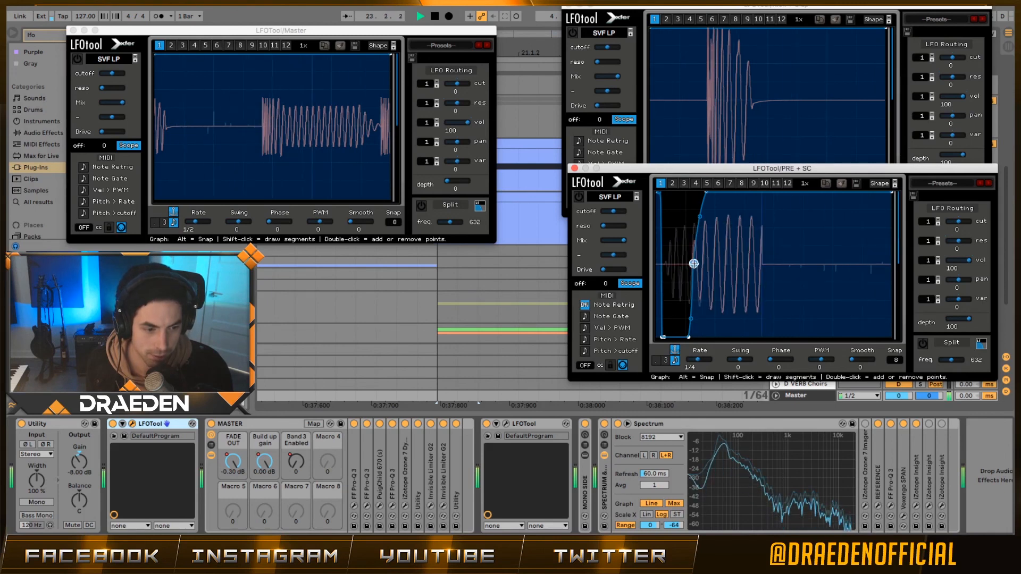
left_click_drag(691, 262, 698, 265)
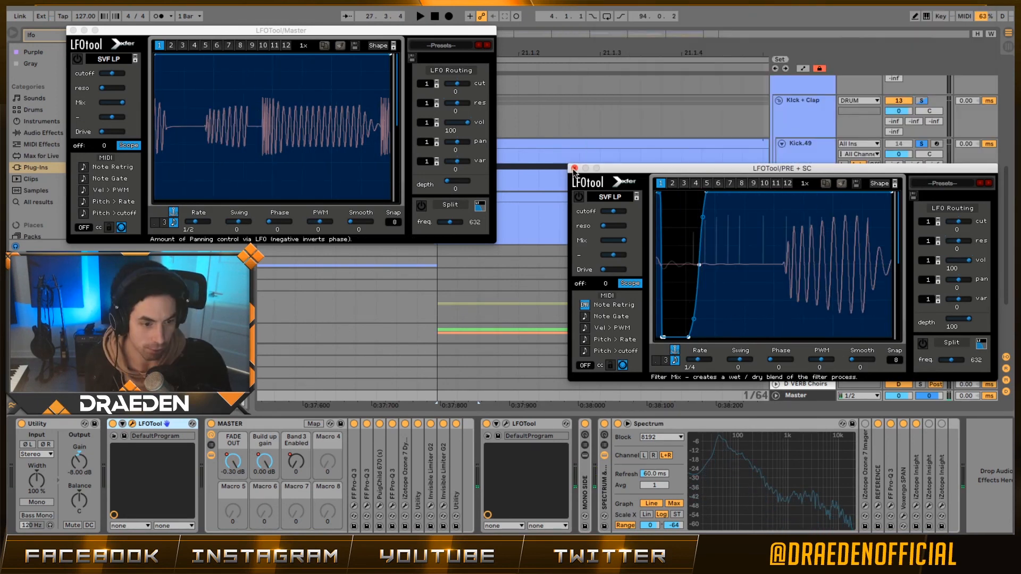
- Close the Sub LFOTool and open the Top chain's LFOTool on the PRE + SC track, placed clear of the Master LFOTool
left_click(574, 169)
scroll(797, 170, "up", 10)
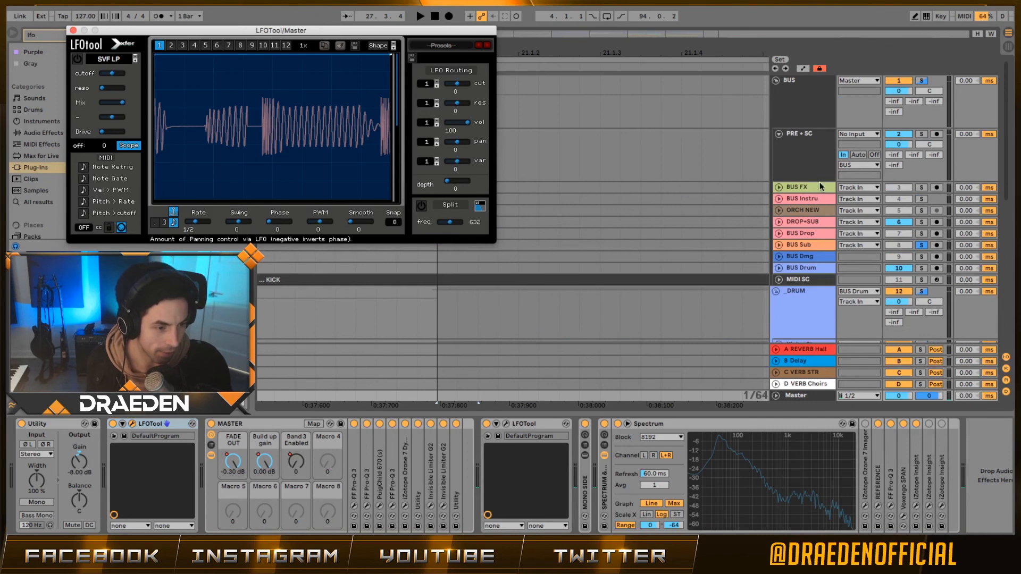
left_click(816, 218)
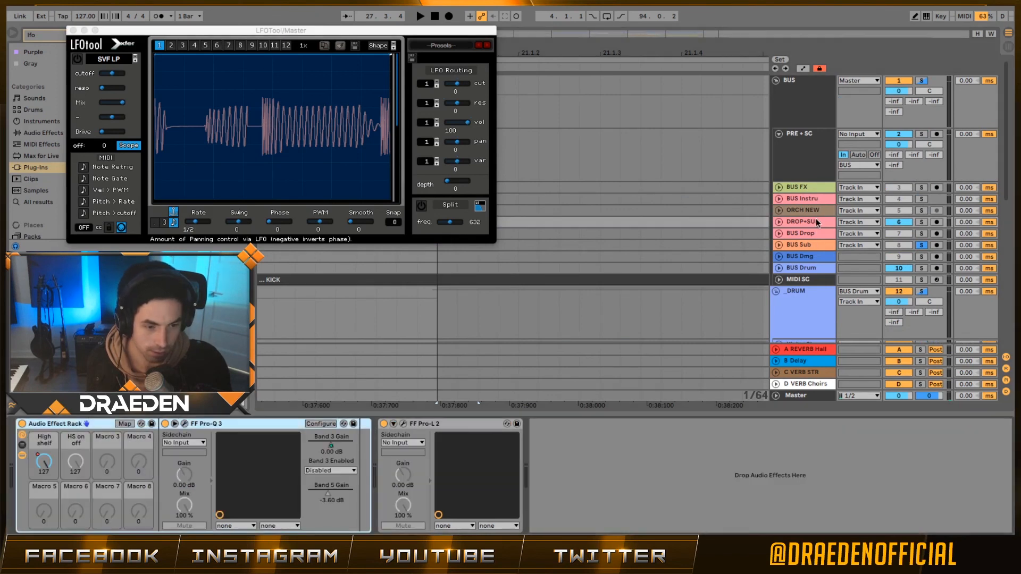
left_click(817, 159)
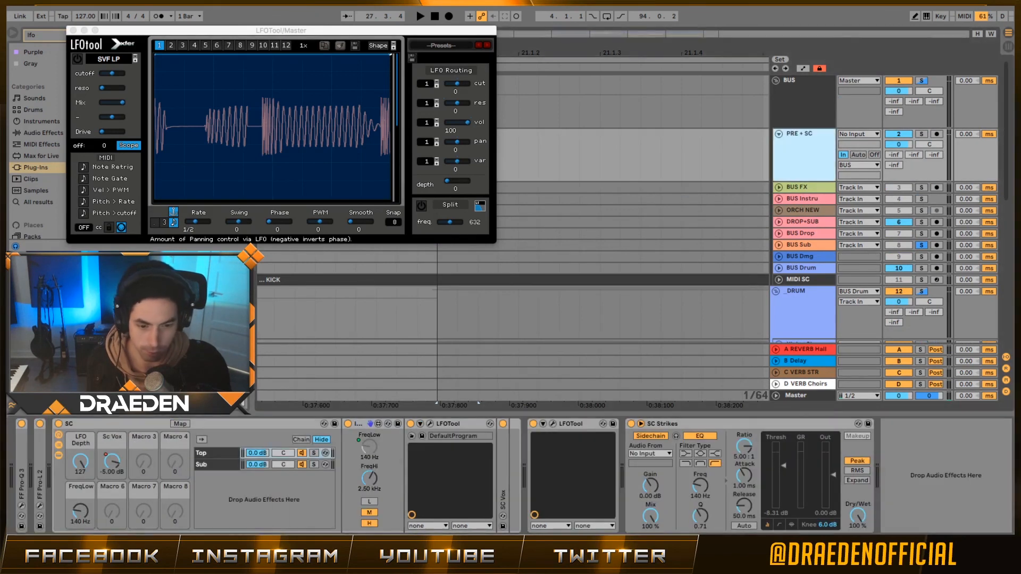
left_click(430, 423)
left_click_drag(505, 176, 649, 256)
left_click(981, 138)
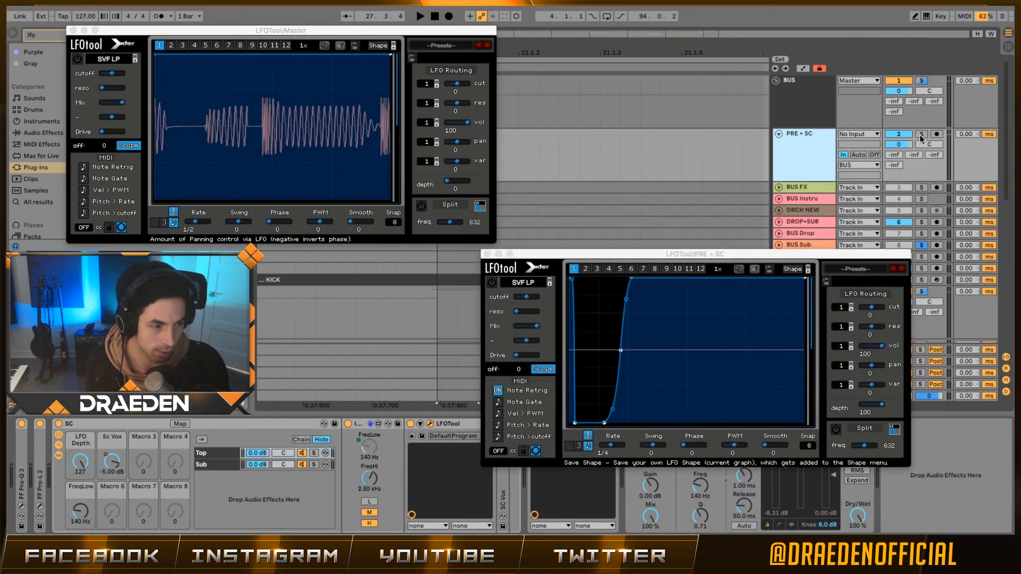
- Solo the PRE + SC track and its Top chain and play the drop to view the ducked top waveform
left_click(921, 135)
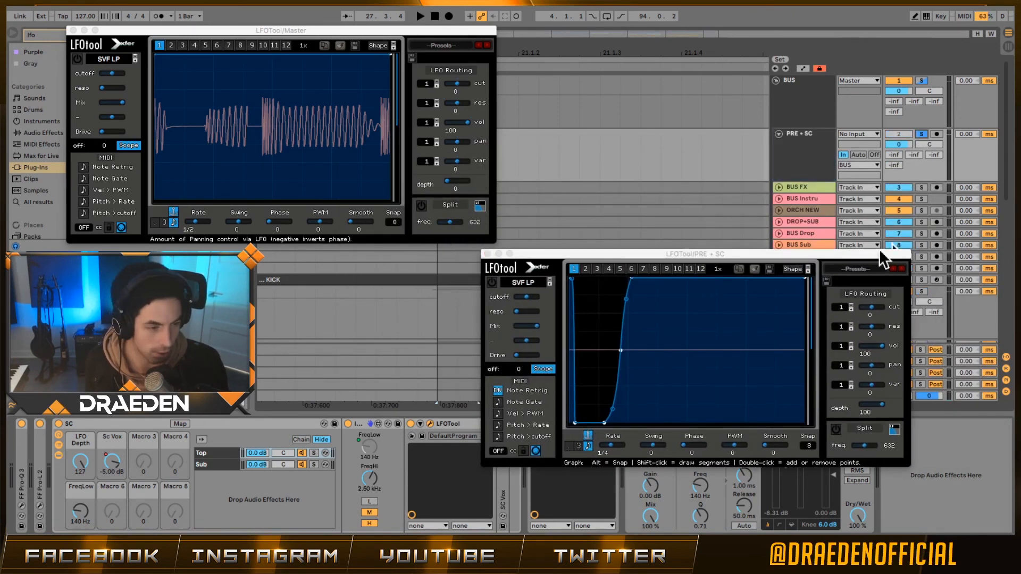
left_click(819, 171)
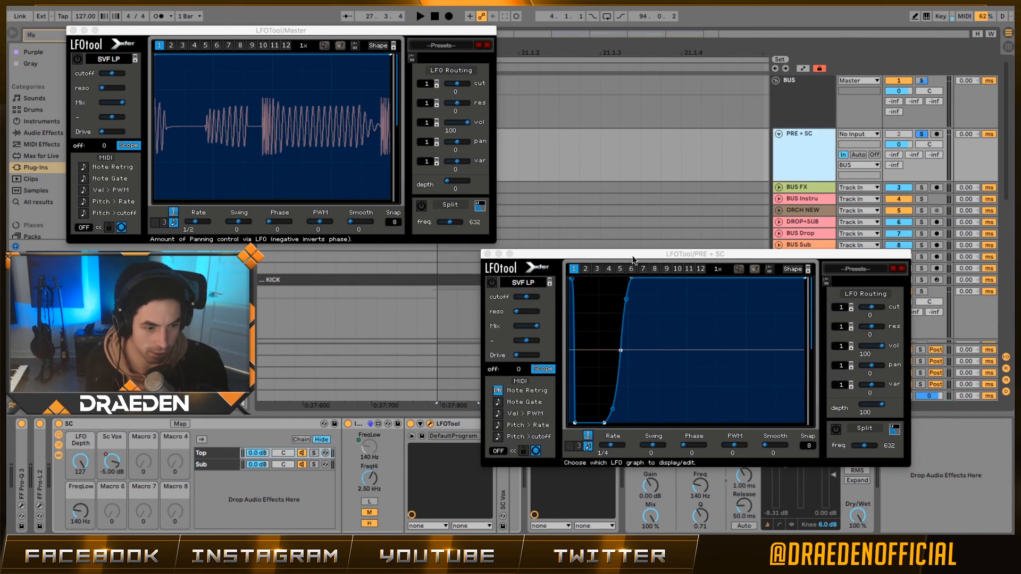
left_click_drag(634, 254, 650, 207)
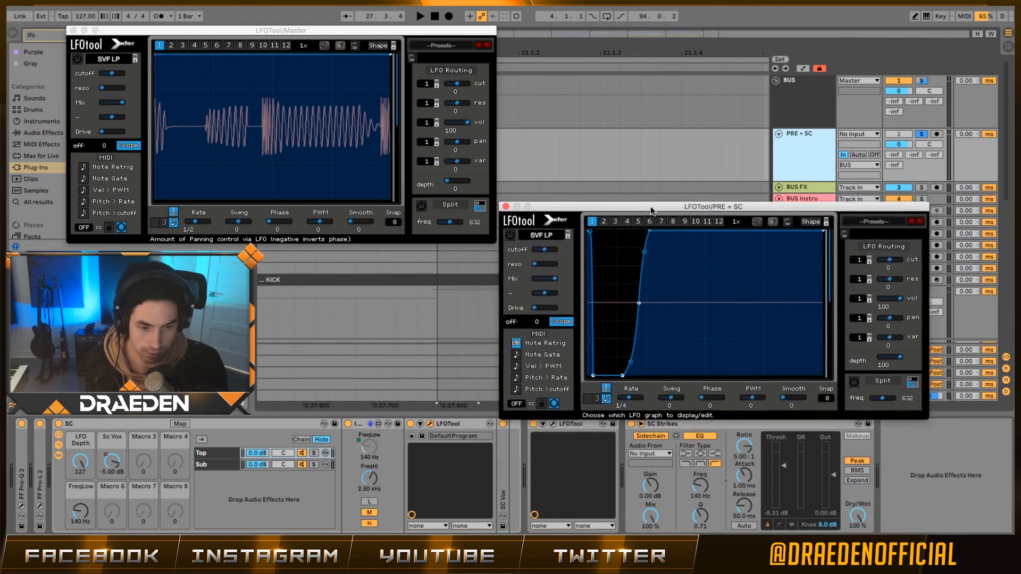
left_click(313, 454)
key("space")
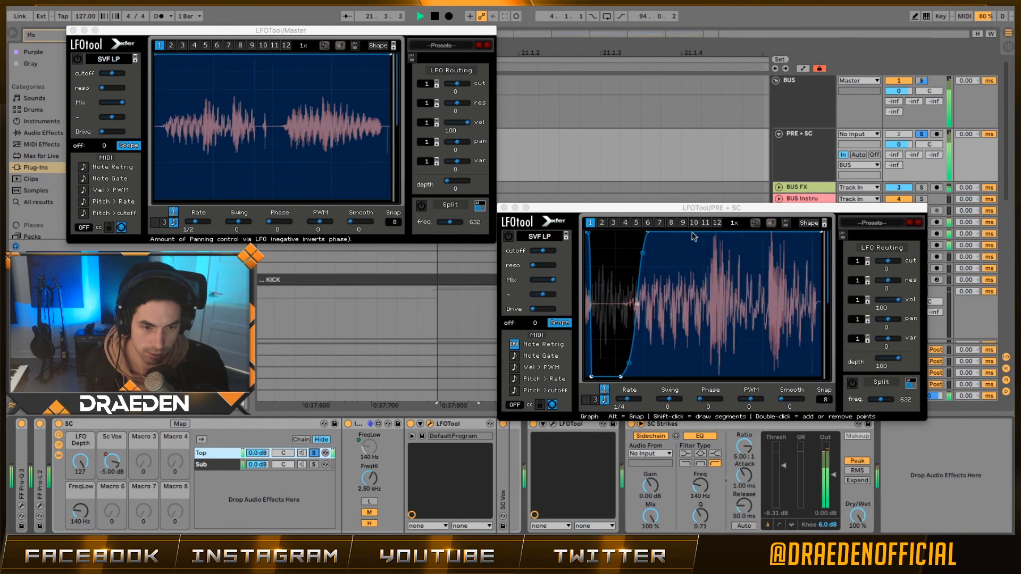
key("space")
- Solo the Kick.49 track as well and play it together with the Top chain to examine the combined waveform
scroll(823, 179, "up", 5)
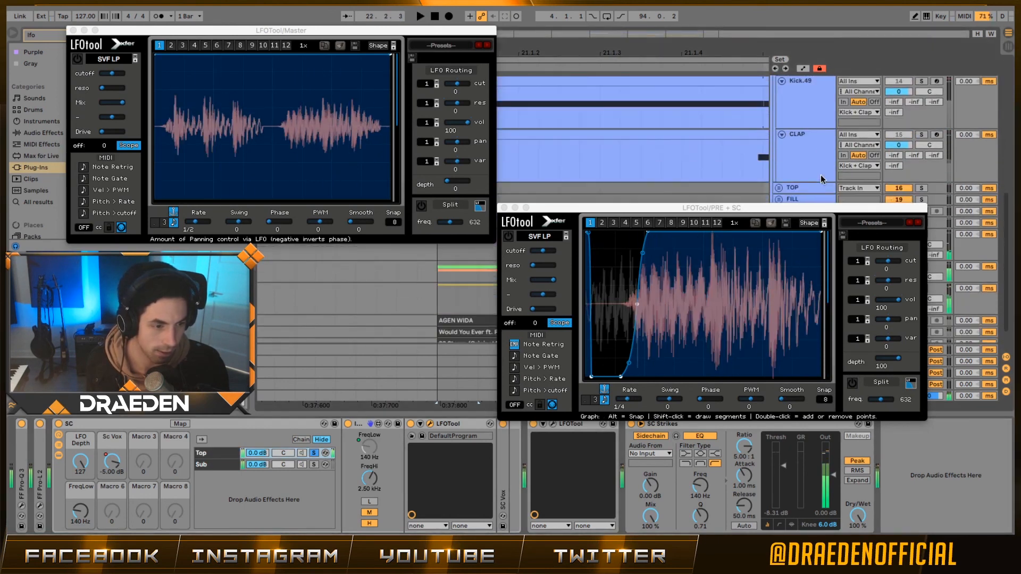
left_click(922, 81)
key("space")
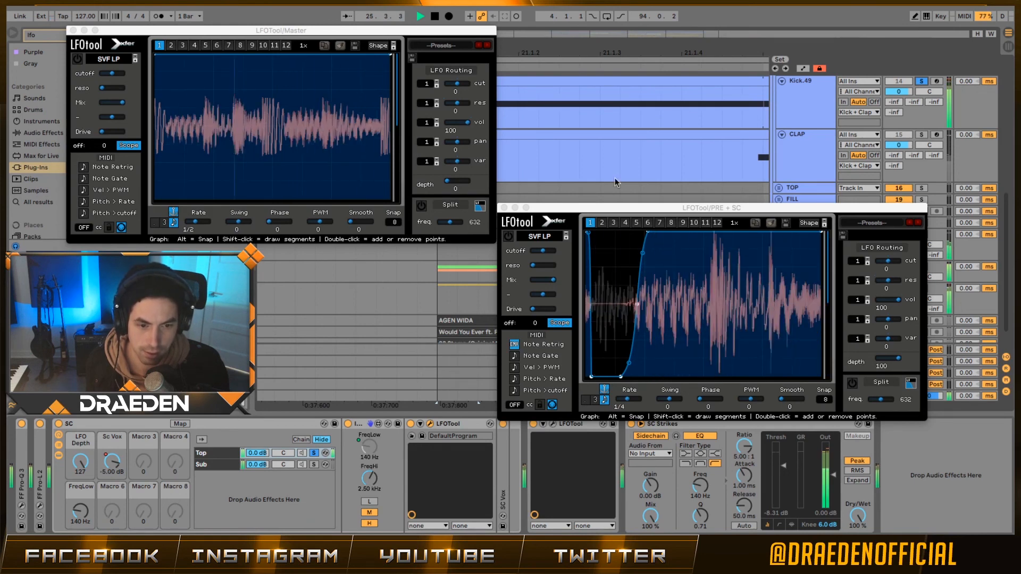
key("space")
- Clear the solos and play the full mix to examine its waveform in the Master track's LFOTool
scroll(823, 142, "up", 10)
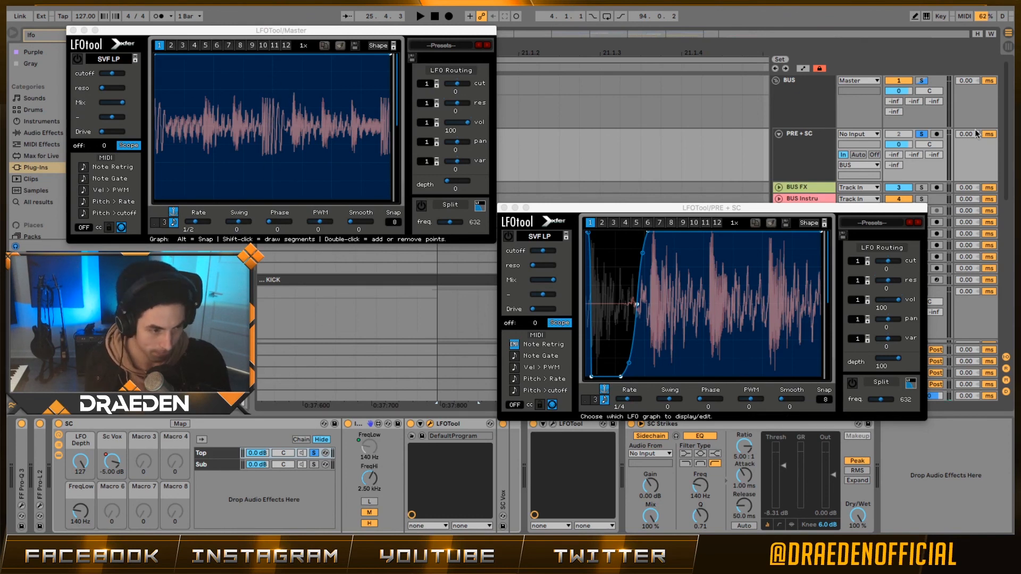
left_click(921, 134)
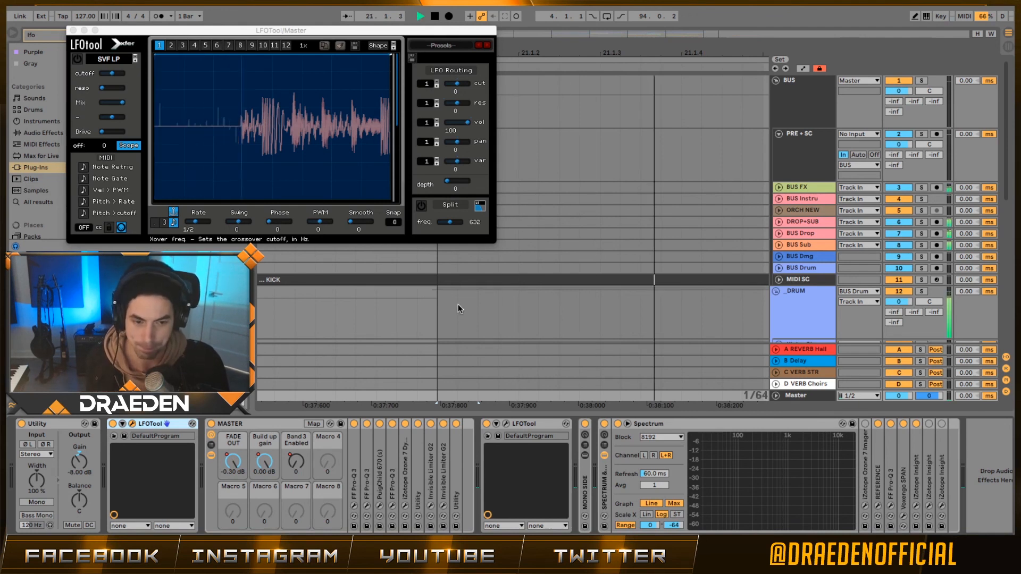
key("space")
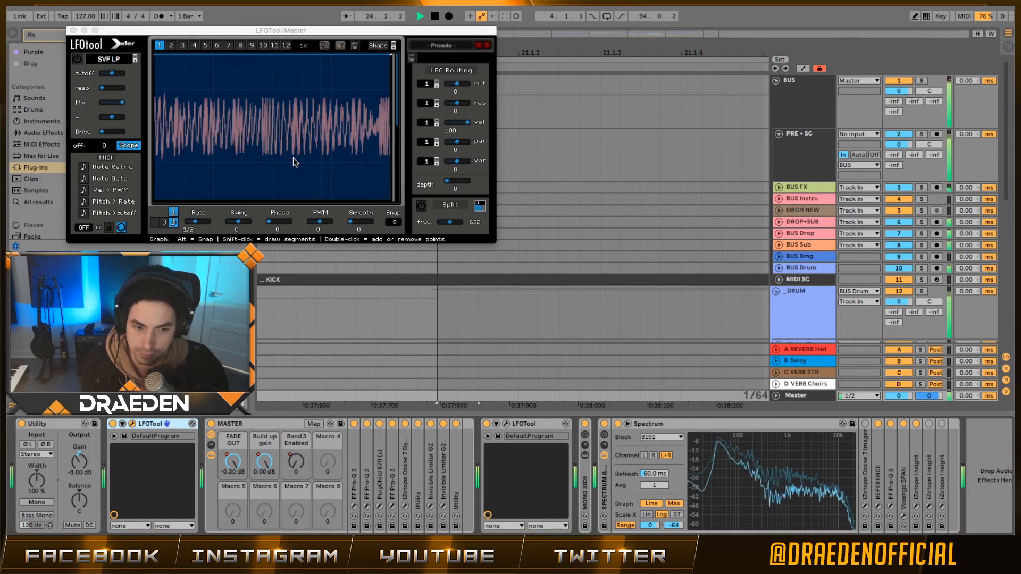
key("space")
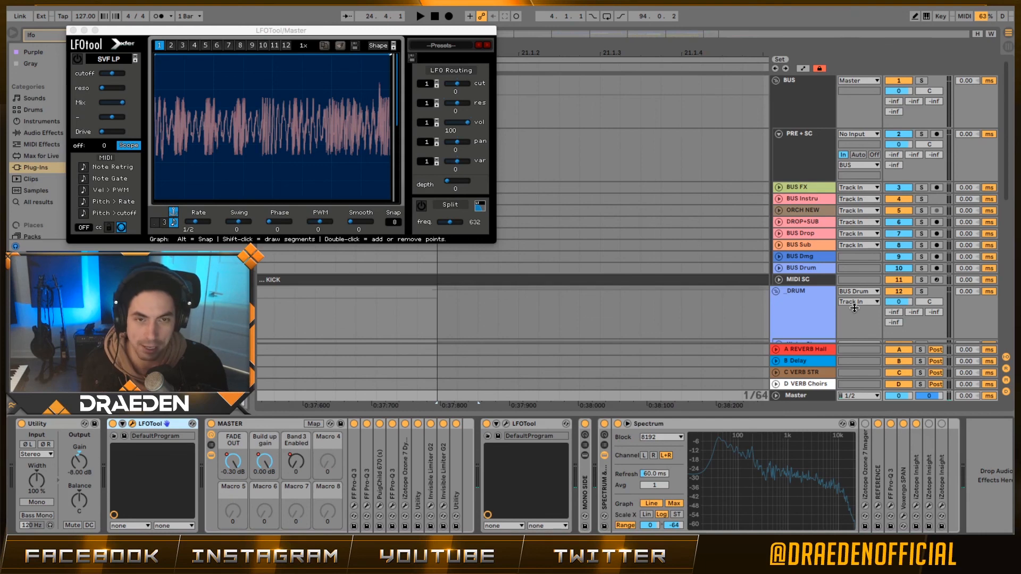
- Select a short range at the start of the first clap note on the CLAP track to inspect its timing
scroll(830, 298, "down", 5)
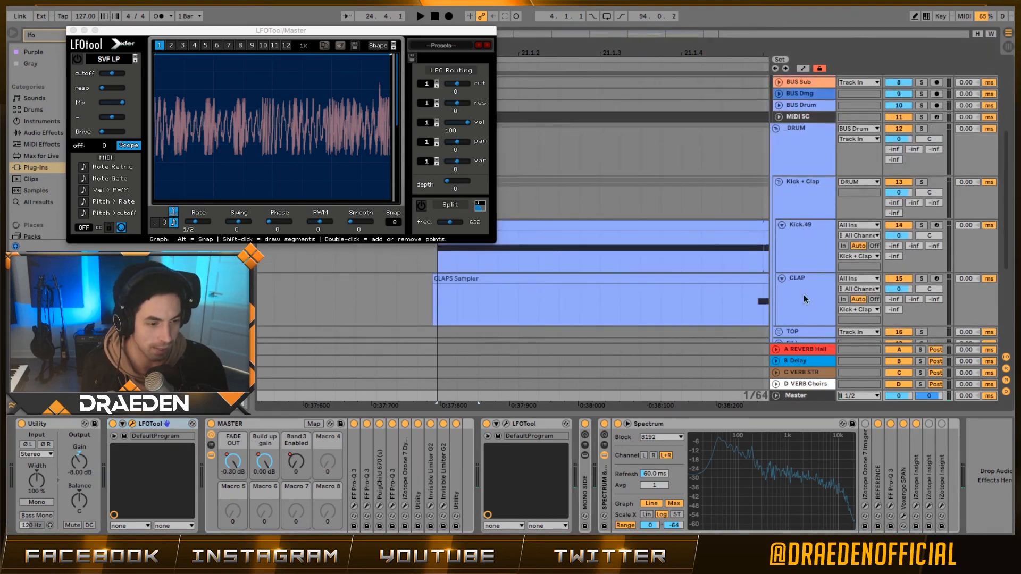
left_click(751, 305)
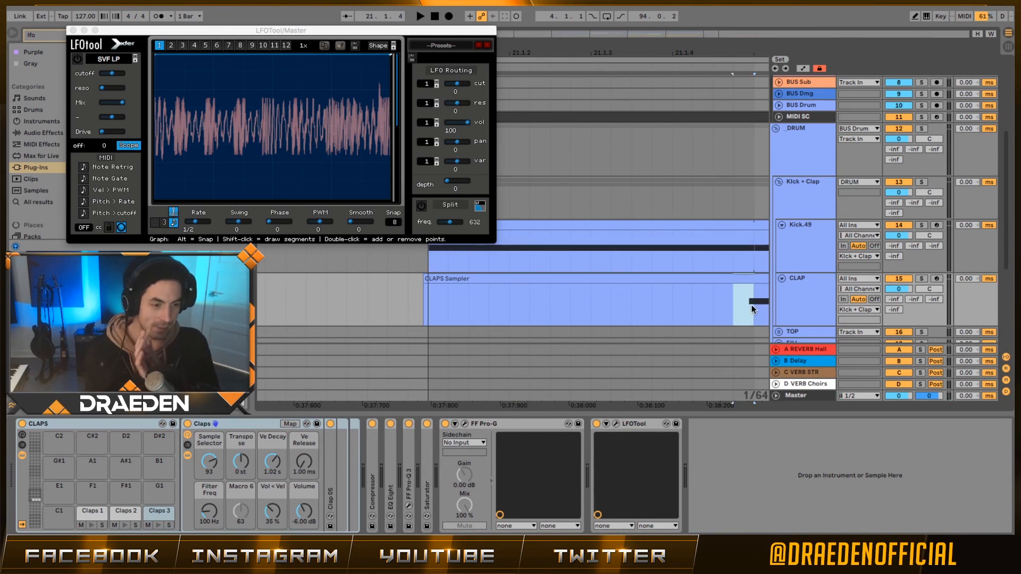
scroll(716, 137, "up", 5)
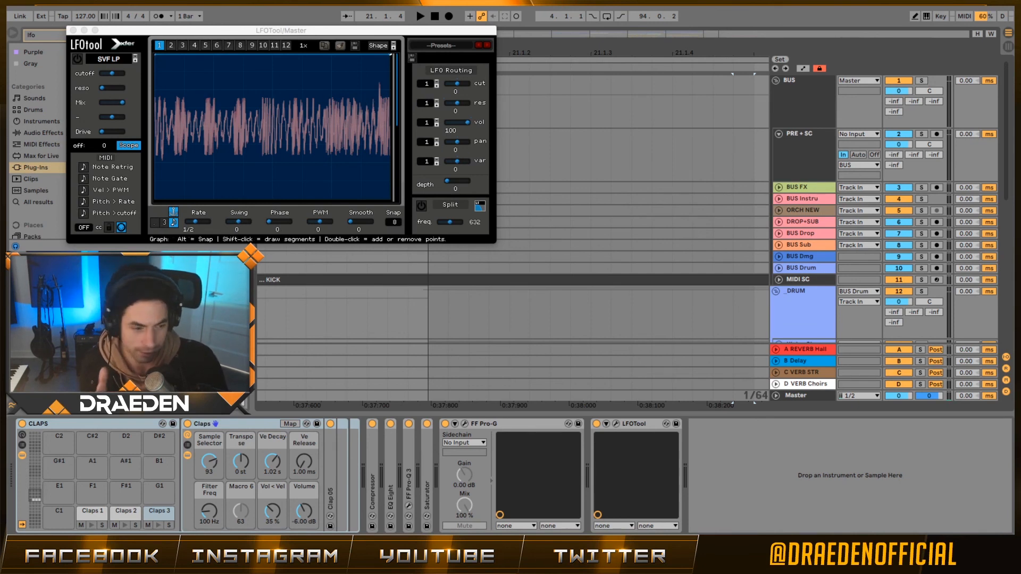
- Inspect the PuigChild 670 and iZotope Ozone 7 Dynamics devices on the Master track and close their windows
left_click(809, 396)
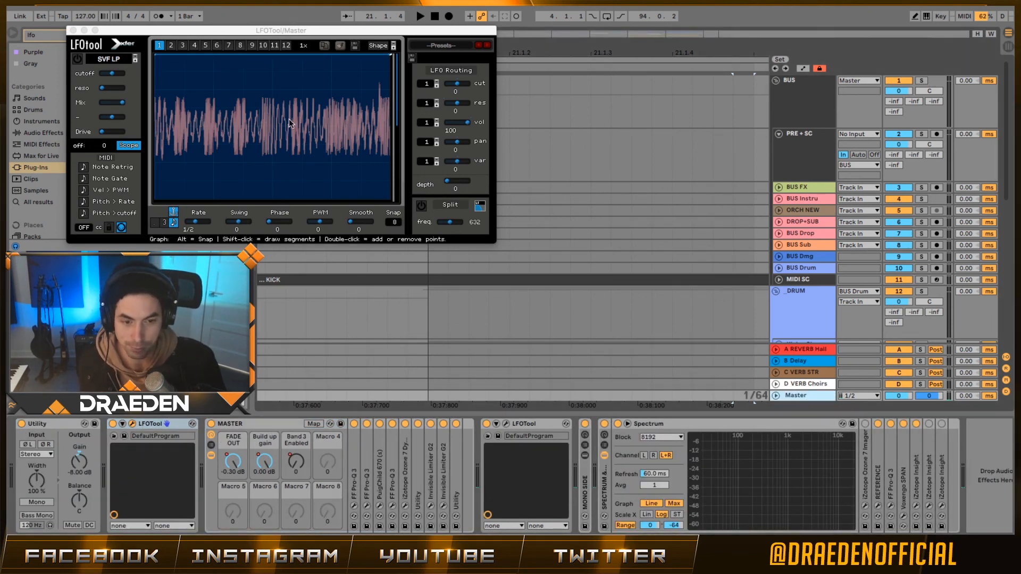
left_click(380, 505)
left_click(380, 505)
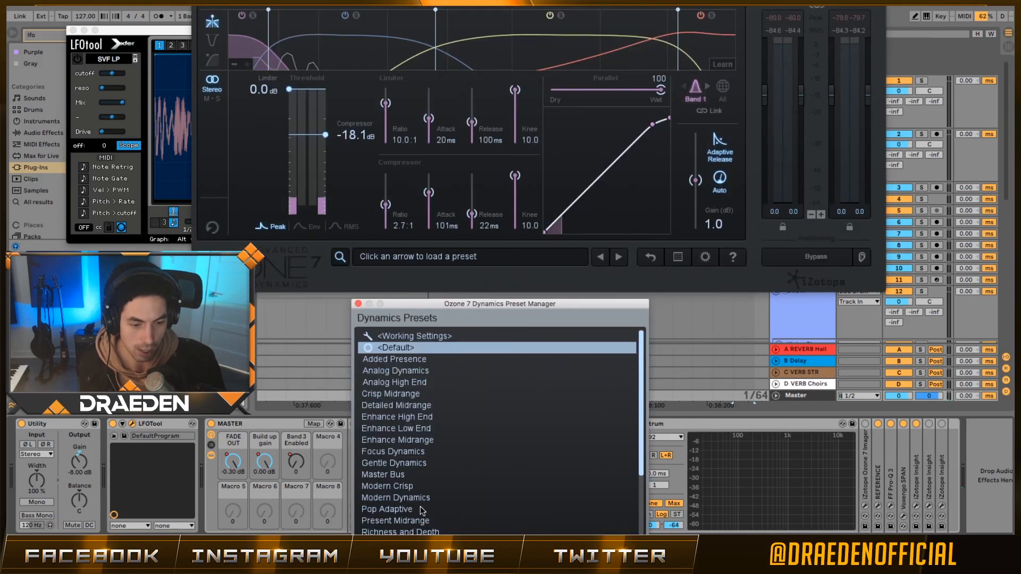
left_click(405, 505)
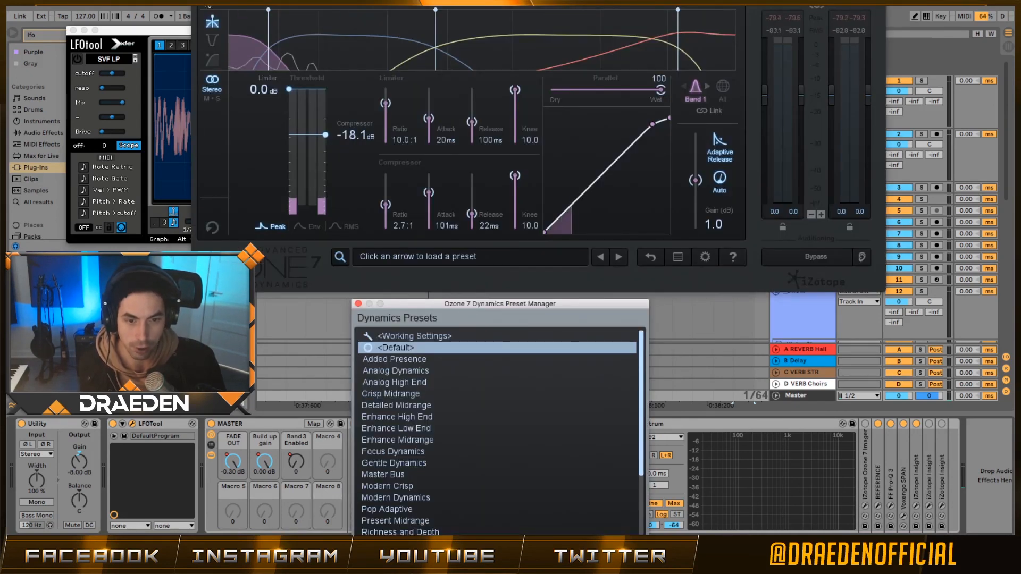
left_click(198, 3)
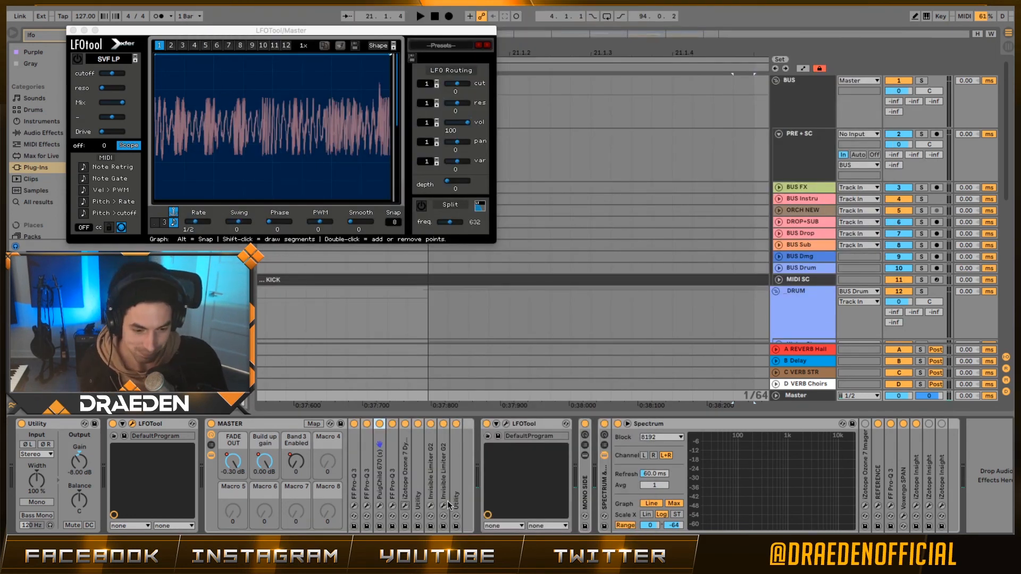
- Open the Master's LFOTool after the MASTER rack, inspect both Invisible Limiter G2 devices during playback, and close the first LFOTool and limiter windows
left_click(507, 424)
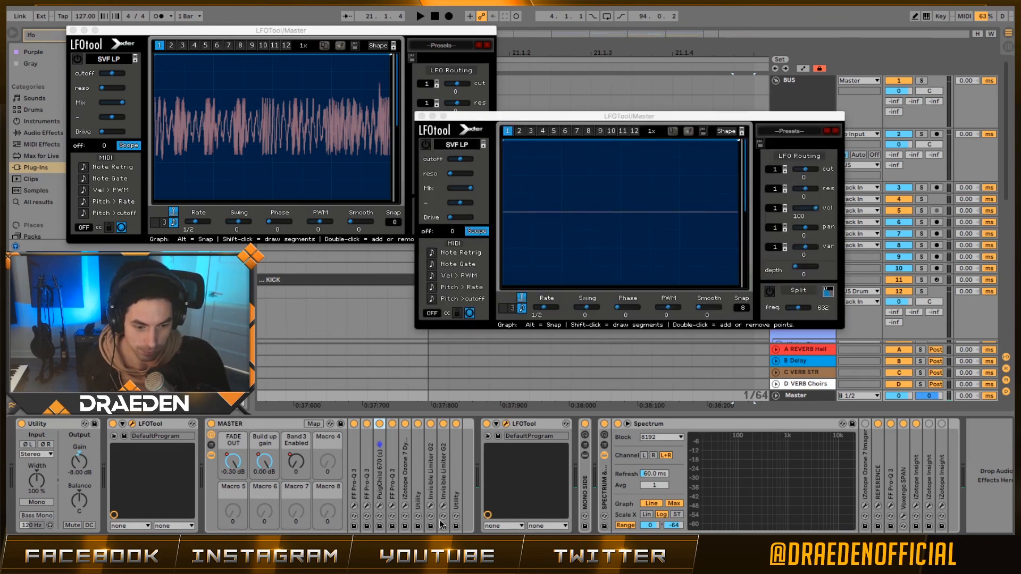
left_click(430, 506)
key("space")
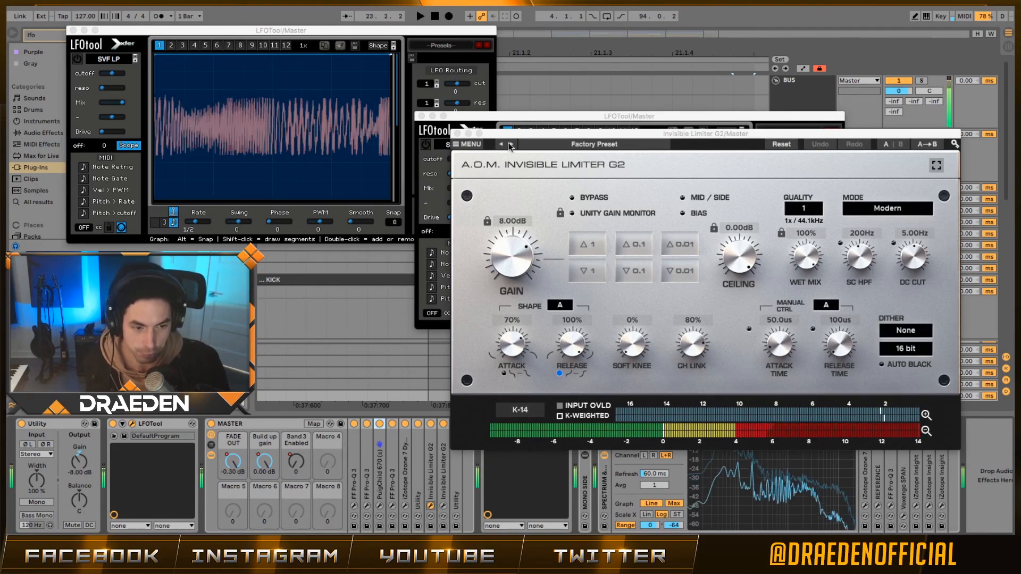
left_click(456, 134)
key("space")
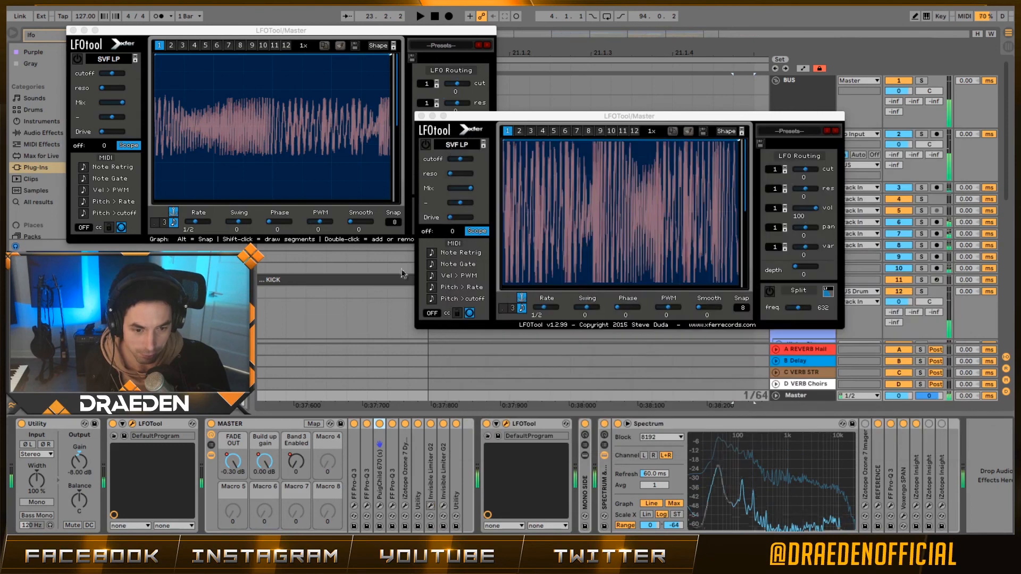
left_click(443, 505)
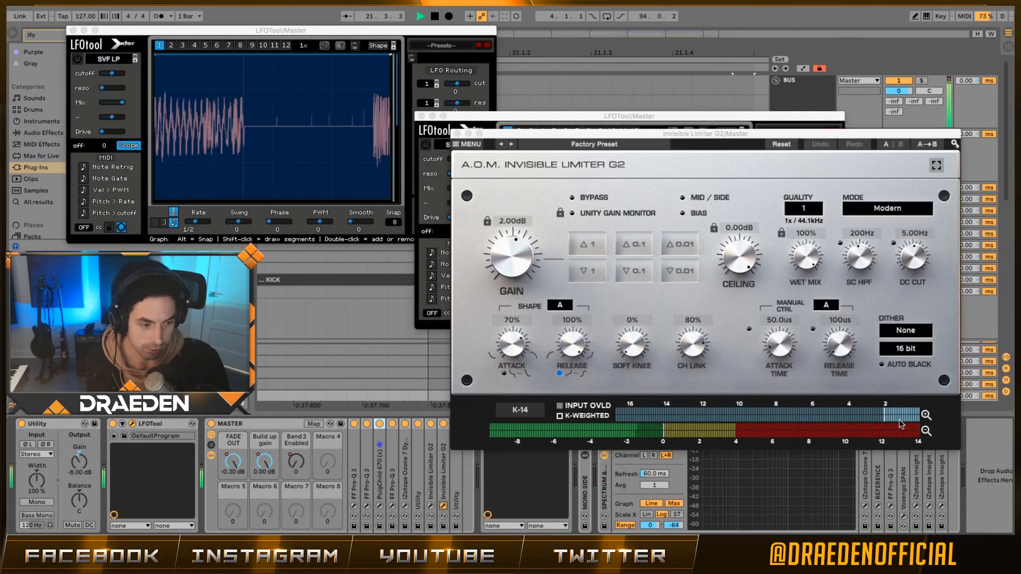
left_click(73, 30)
left_click(457, 134)
- Play the full mix to examine the limited waveform in the LFOTool after the MASTER rack, and close its window
left_click_drag(521, 120, 479, 77)
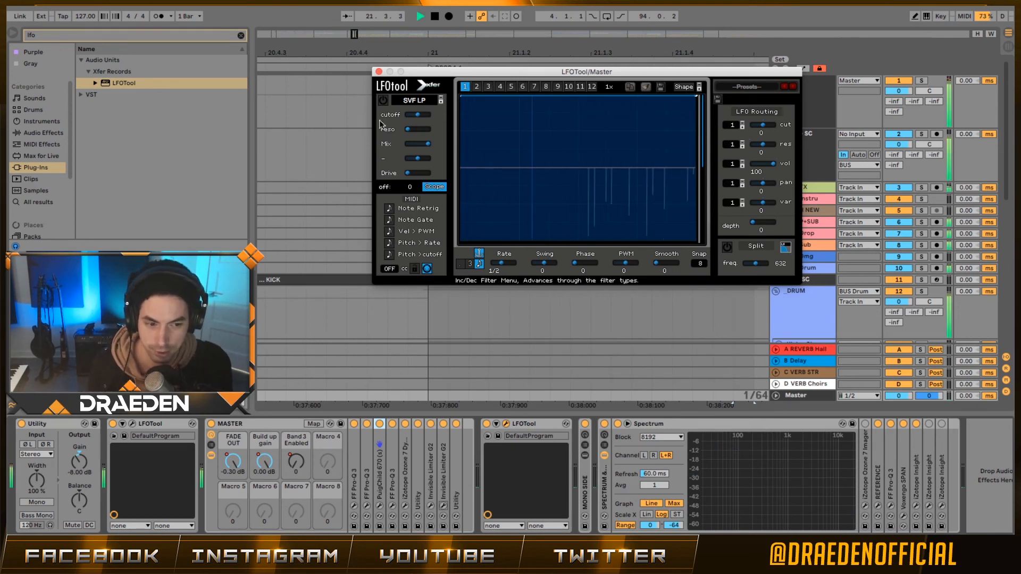
key("space")
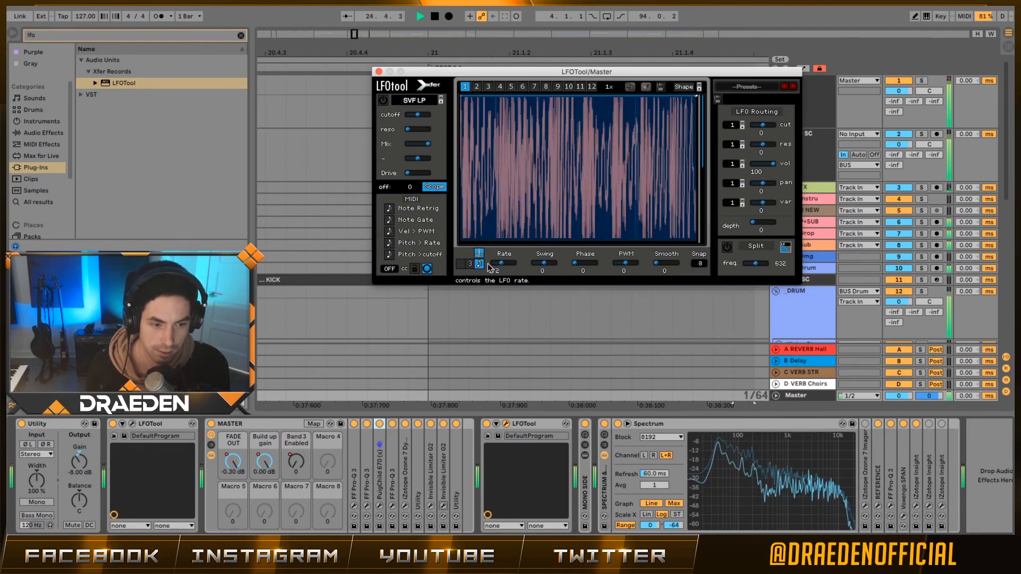
key("space")
left_click(379, 72)
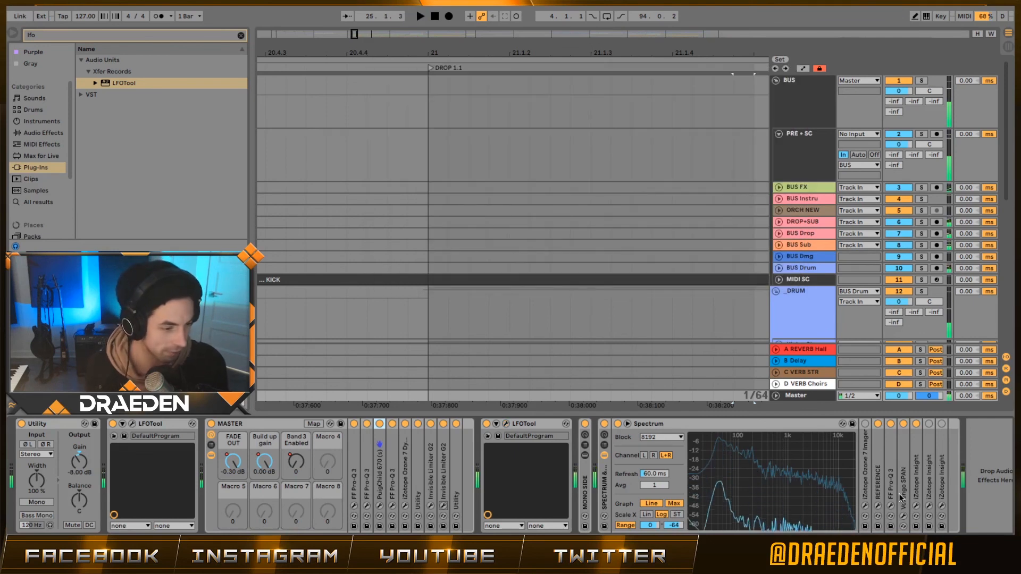
- Open the first iZotope Insight on the Master track and play the drop to read its loudness levels
left_click(916, 506)
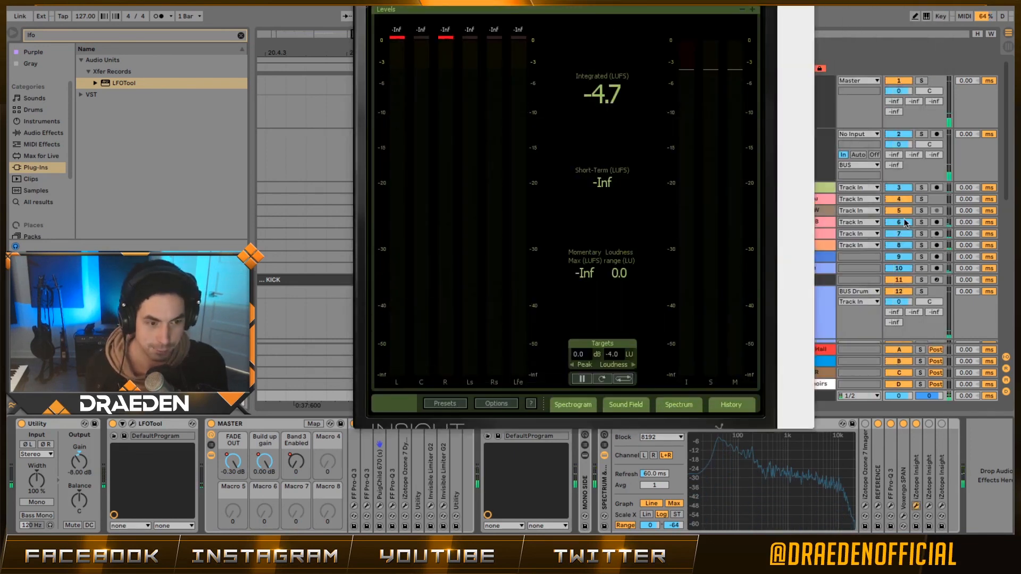
left_click_drag(631, 0, 726, 16)
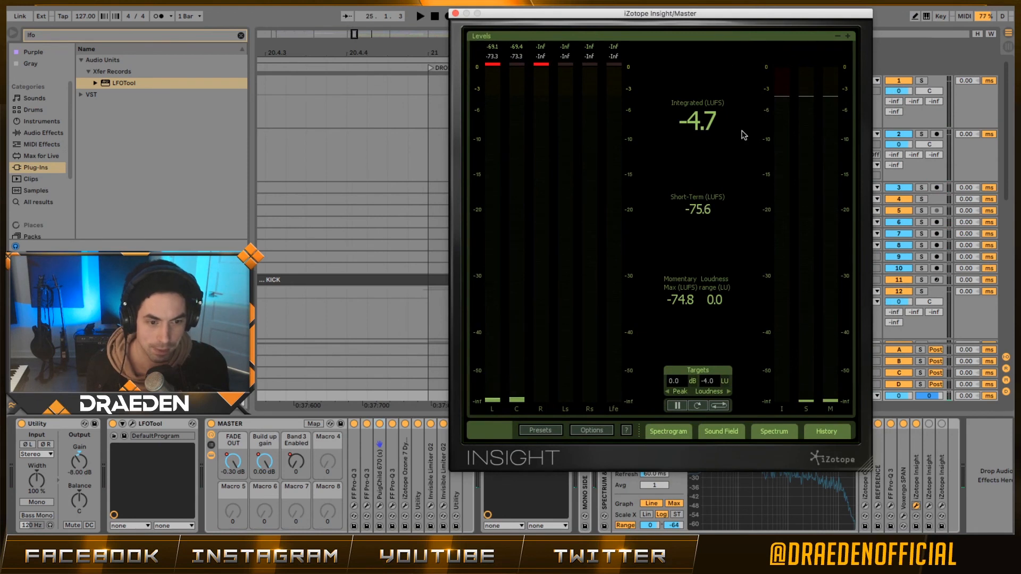
key("space")
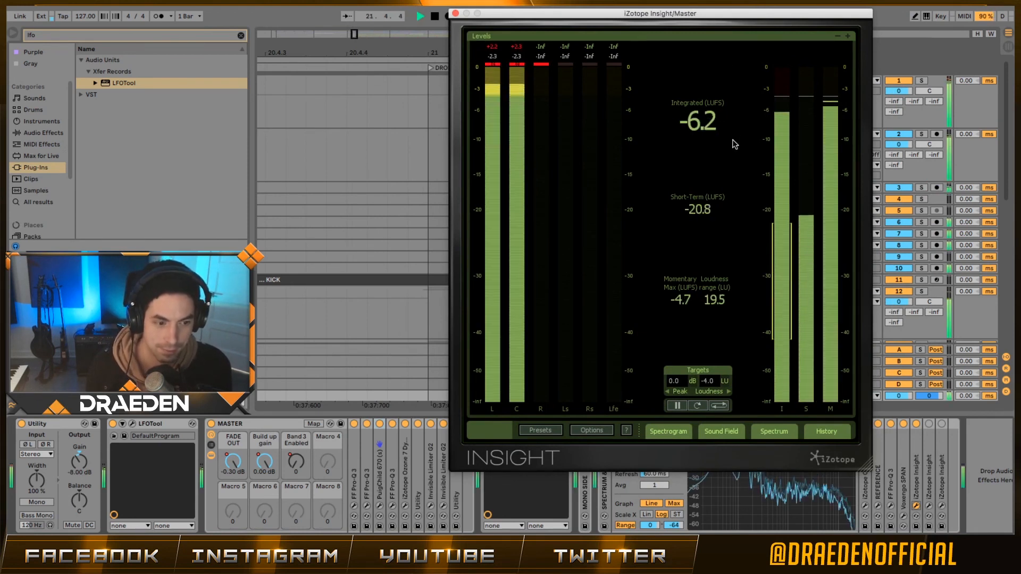